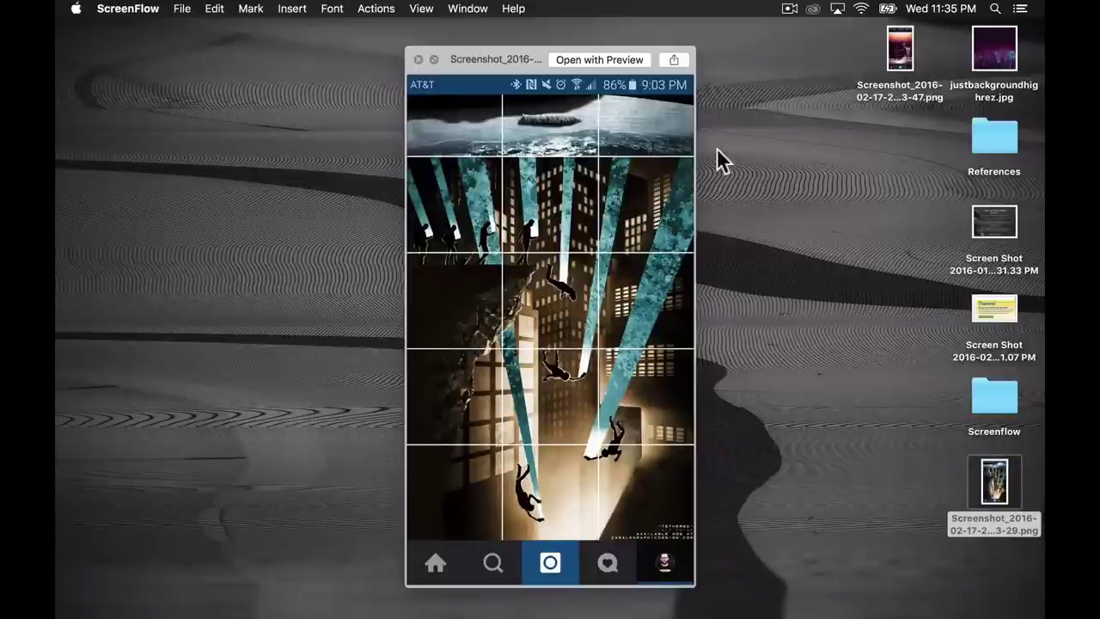
Preview the forest Instagram grid screenshot, then justbackgroundhighrez.jpg, then the screenshot again in Quick Look.
left_click(898, 52)
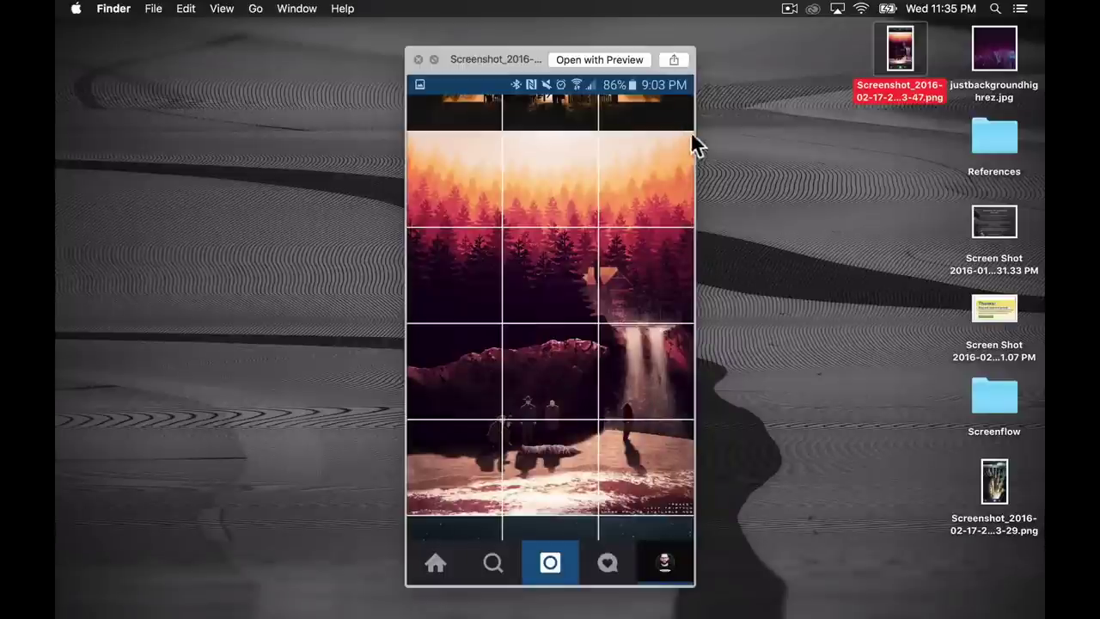
left_click(882, 136)
left_click(987, 62)
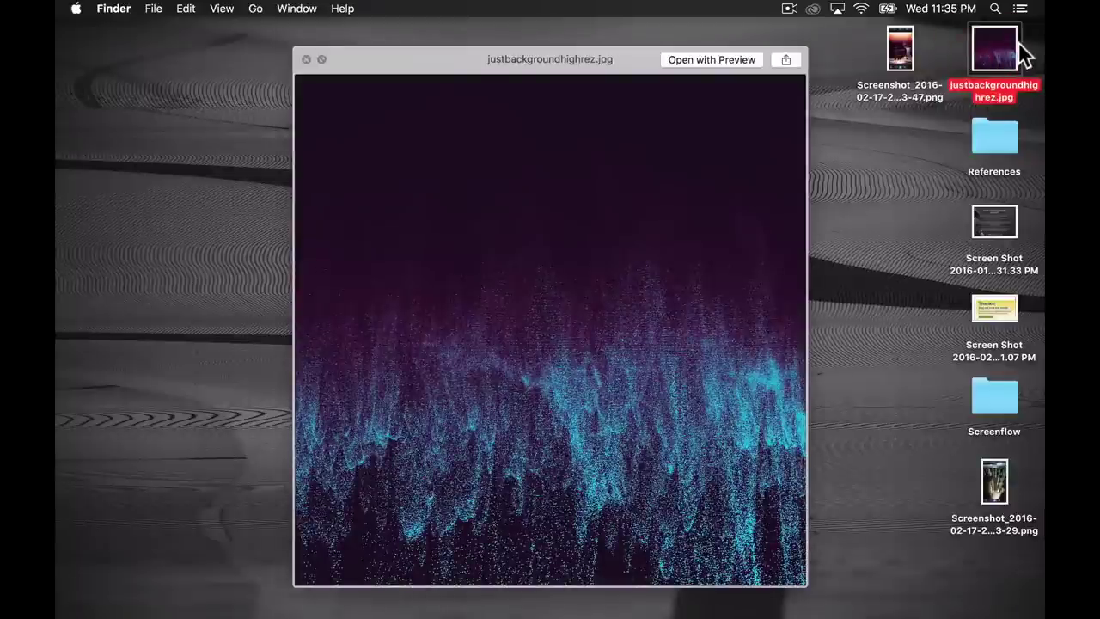
left_click(901, 53)
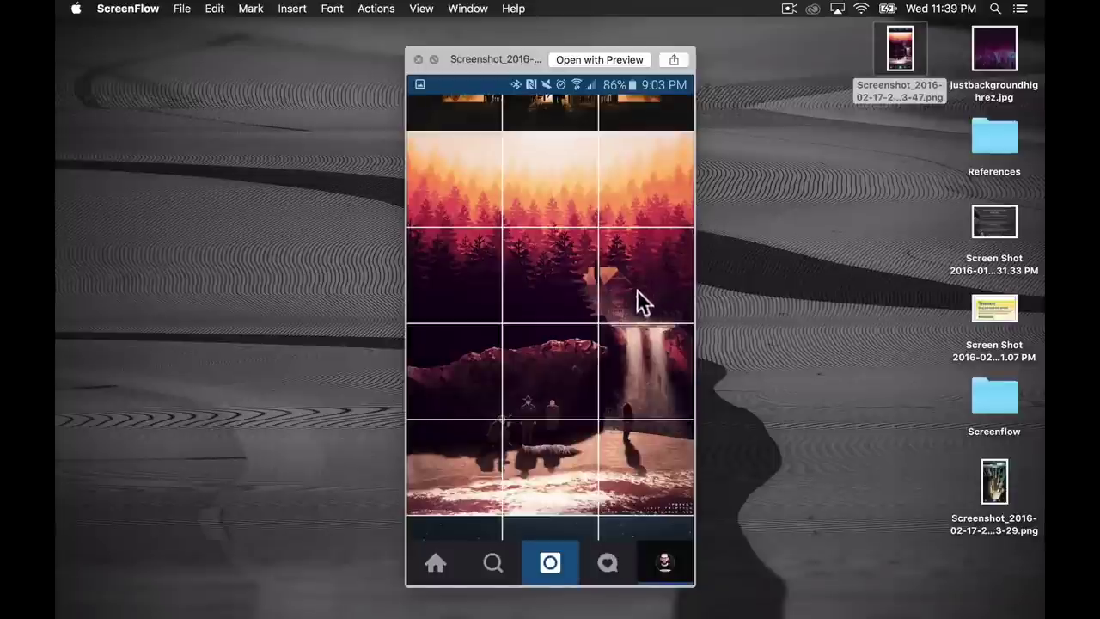
Alternate the Quick Look preview between the background image and the Instagram screenshot, then close it.
left_click(988, 50)
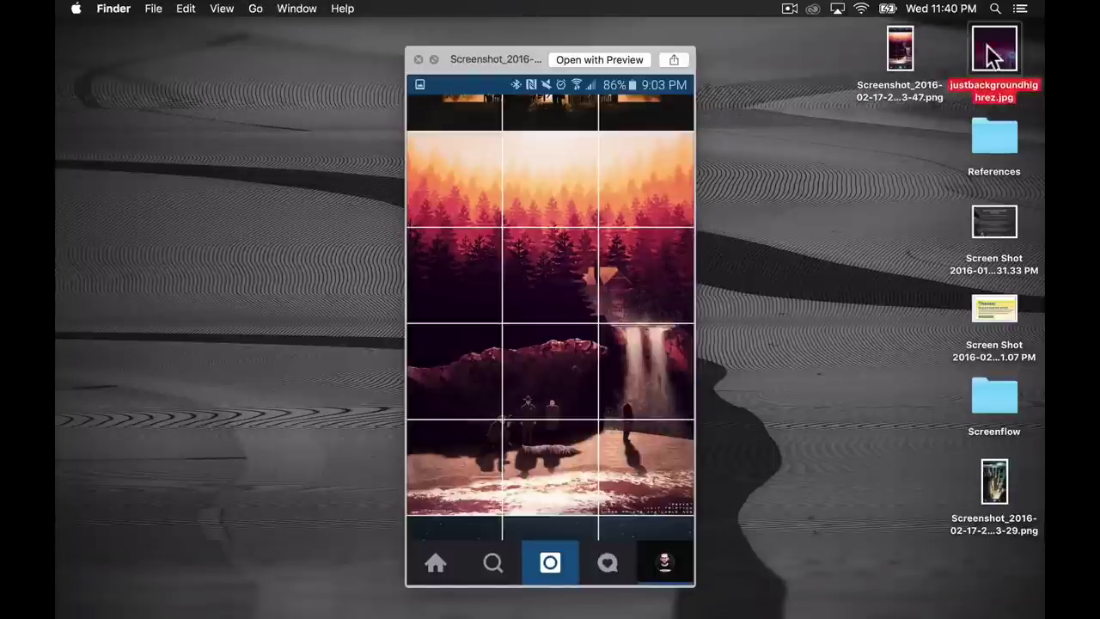
left_click(900, 51)
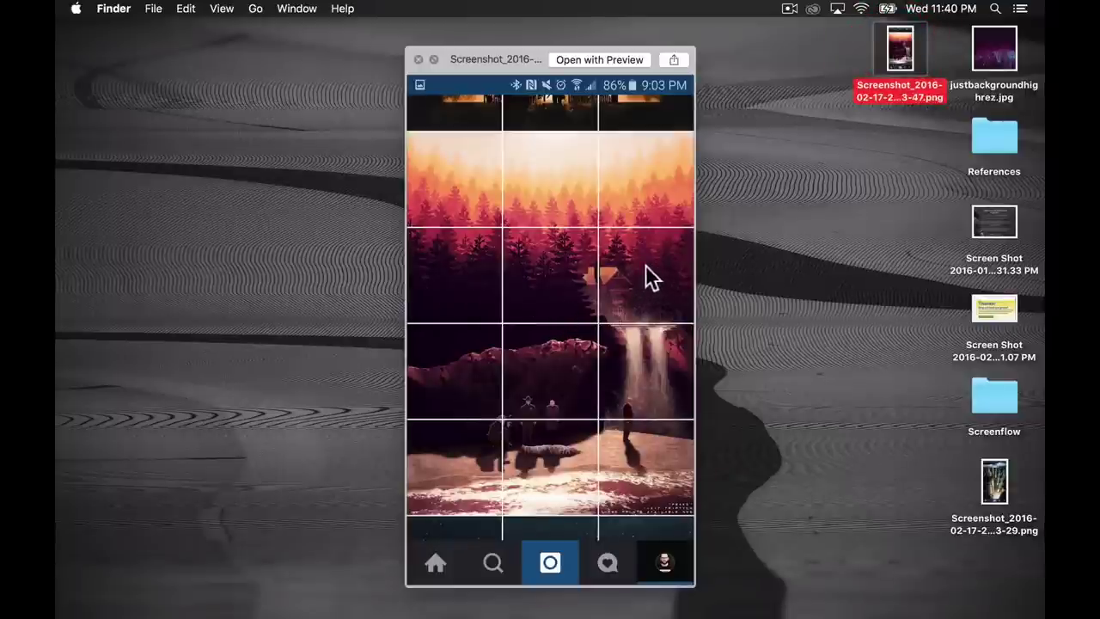
left_click(982, 51)
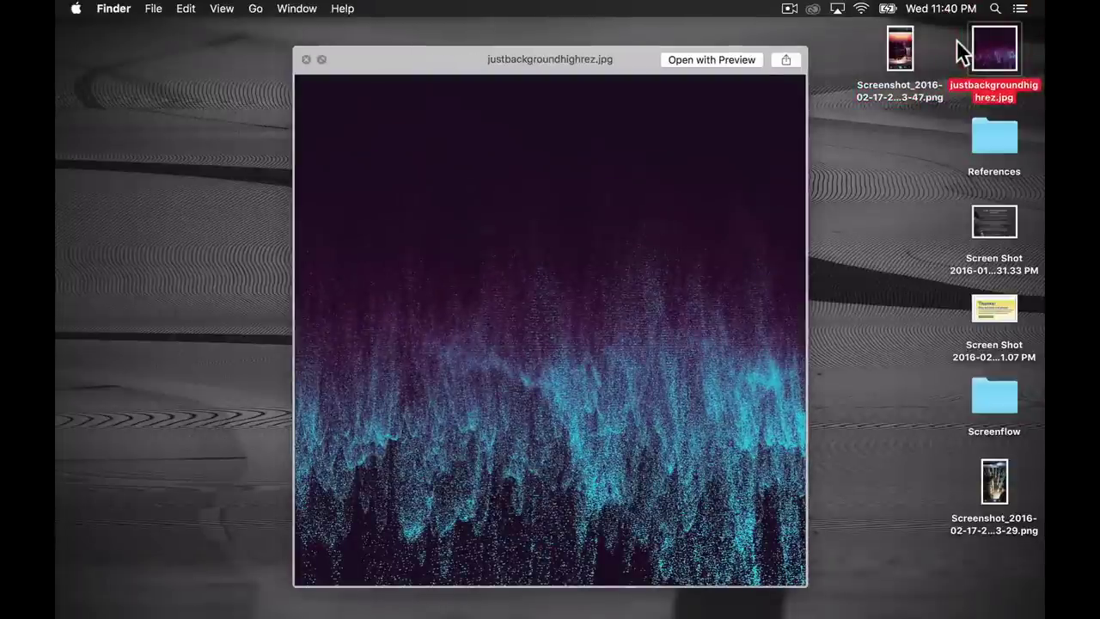
left_click(900, 50)
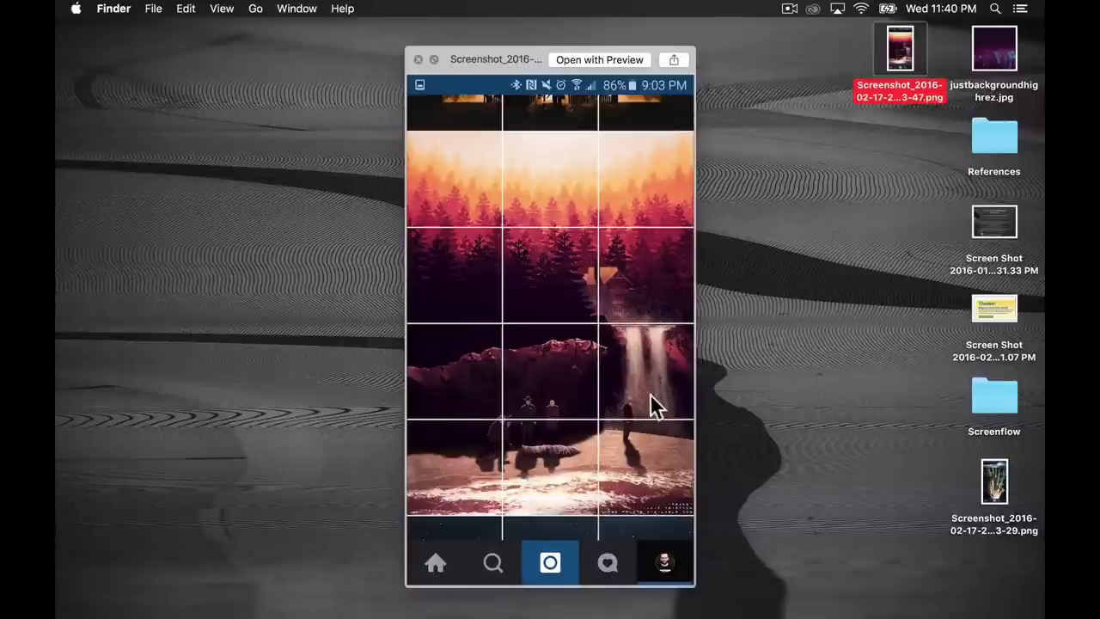
left_click(999, 47)
left_click(906, 49)
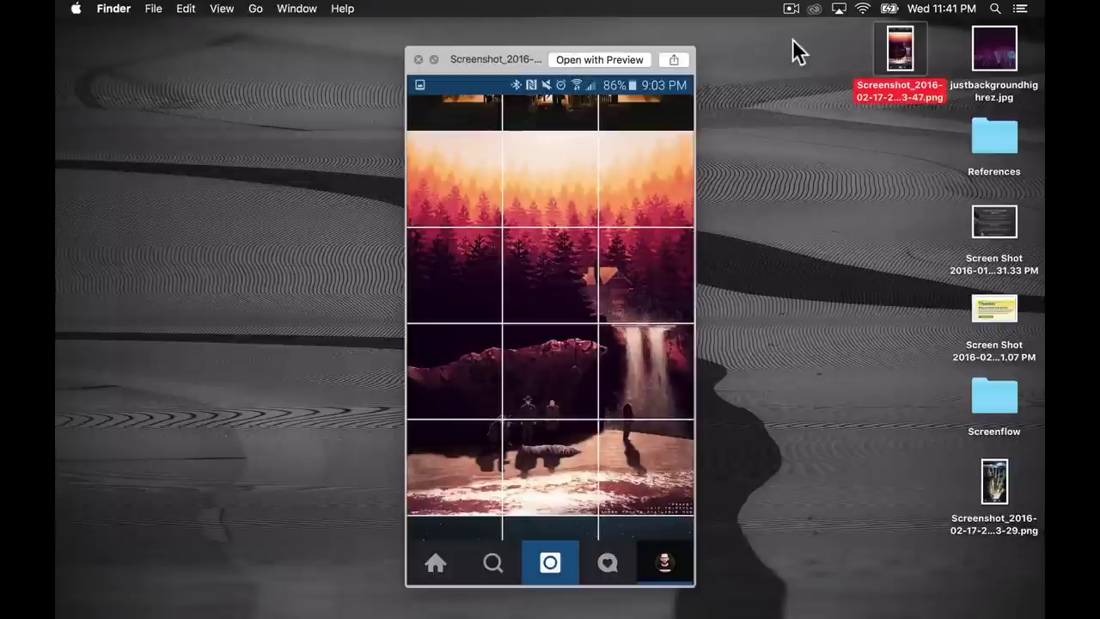
key("space")
key("space")
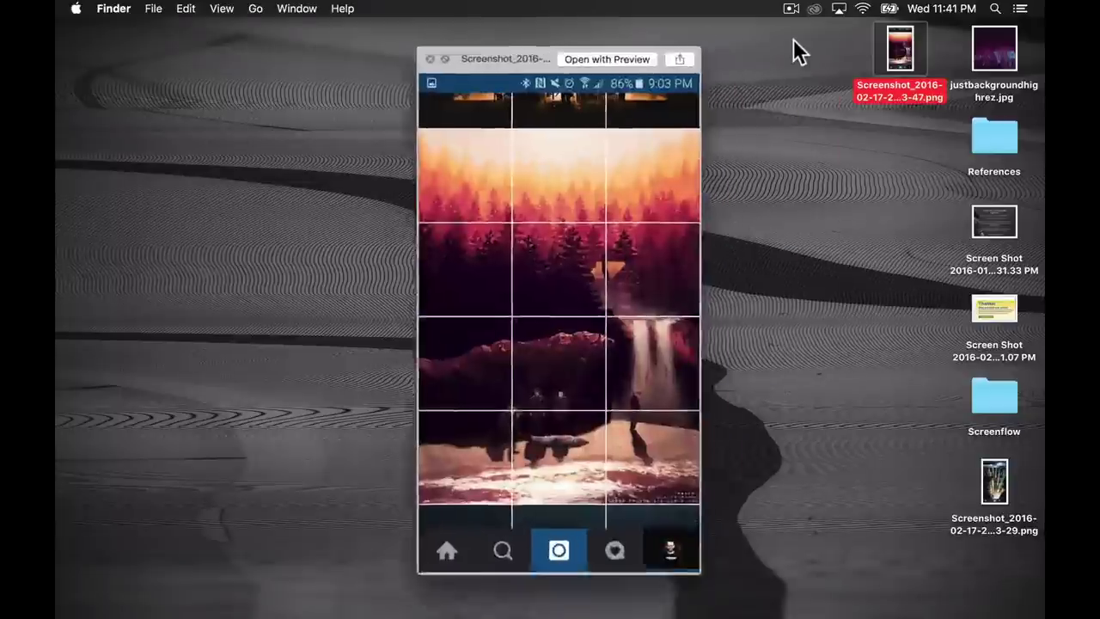
key("space")
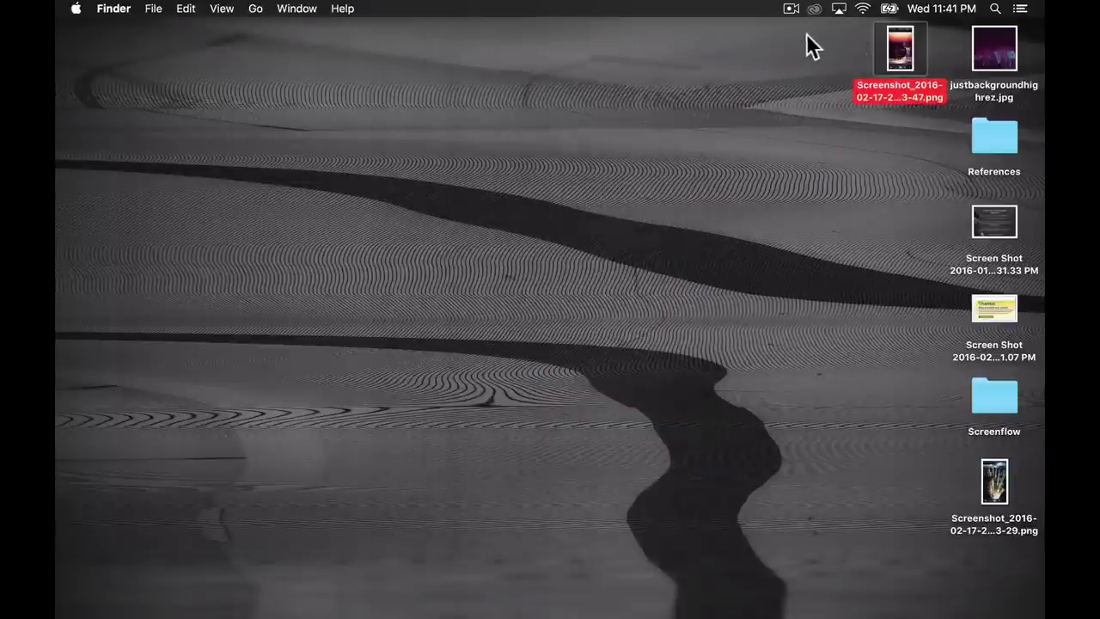
Select justbackgroundhighrez.jpg on the desktop and launch Photoshop from the Dock.
left_click(1005, 47)
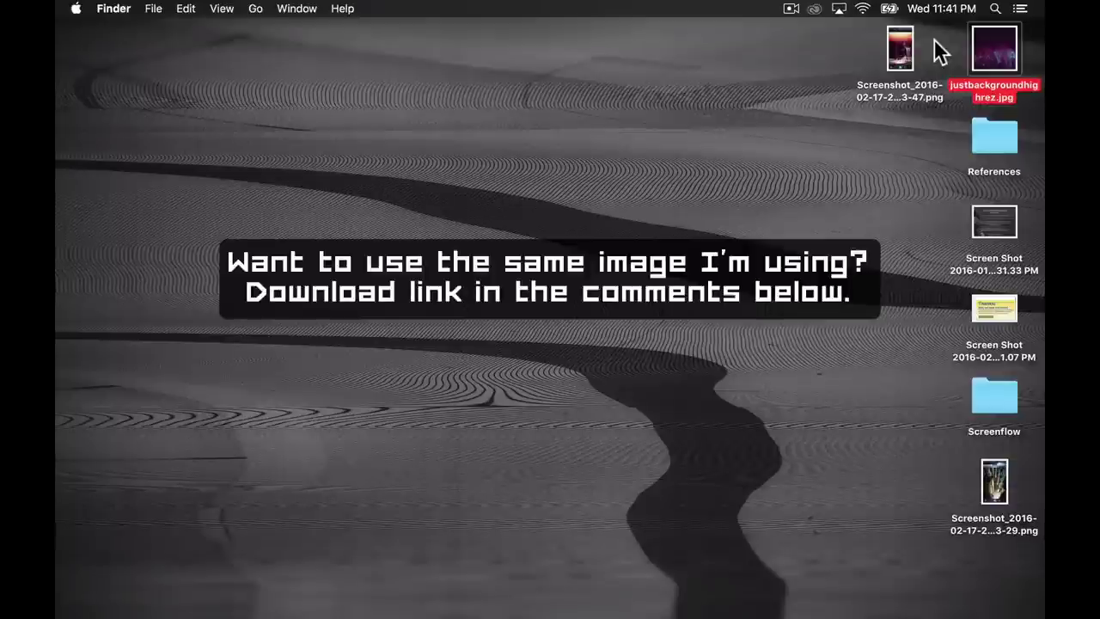
mouse_move(442, 601)
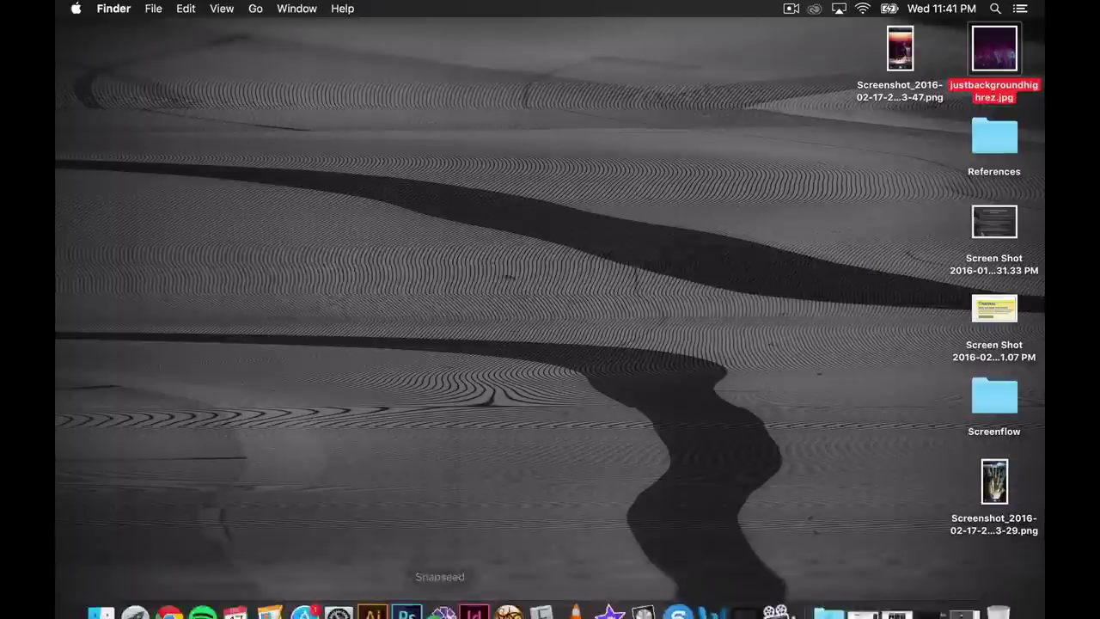
left_click(408, 601)
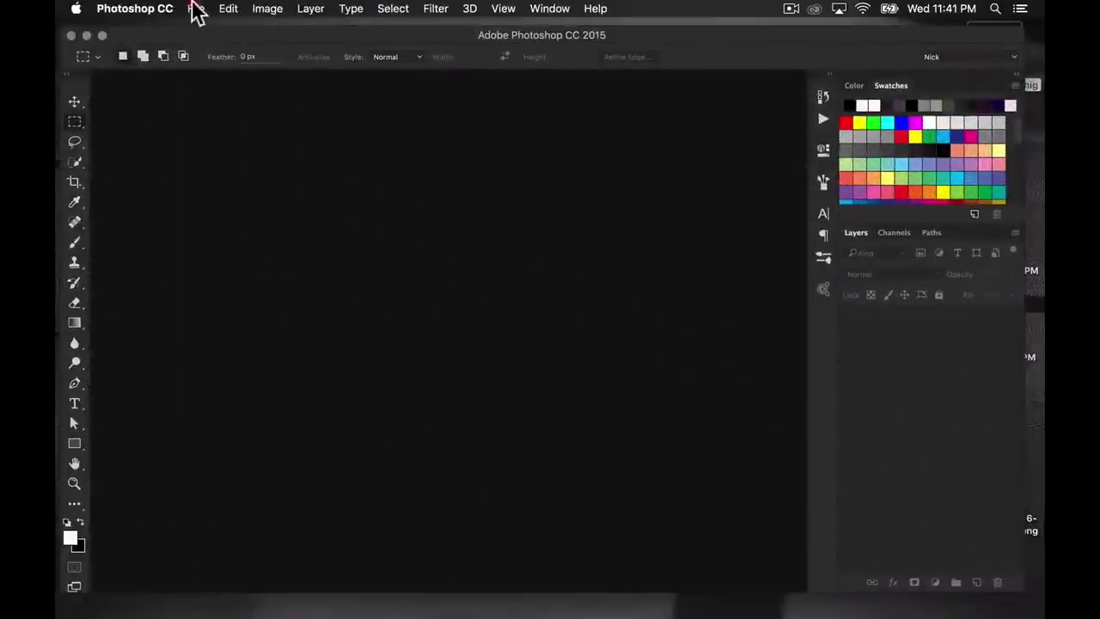
Create a new Untitled-1 document, 3000 × 3000 px at 72 pixels/inch, via File > New.
left_click(197, 11)
left_click(211, 28)
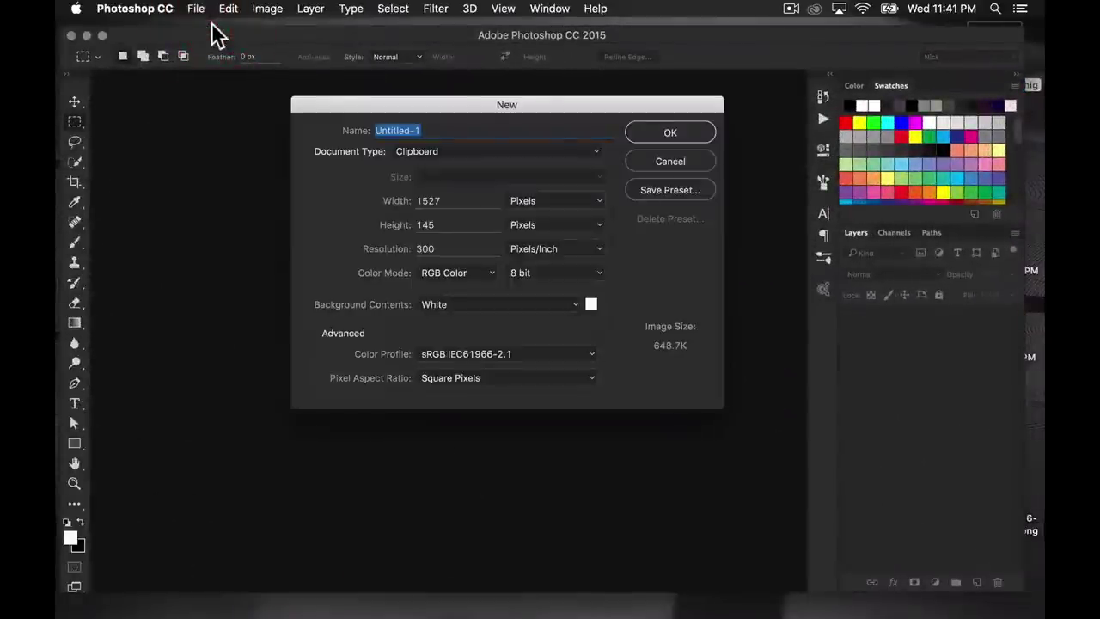
left_click_drag(447, 200, 420, 201)
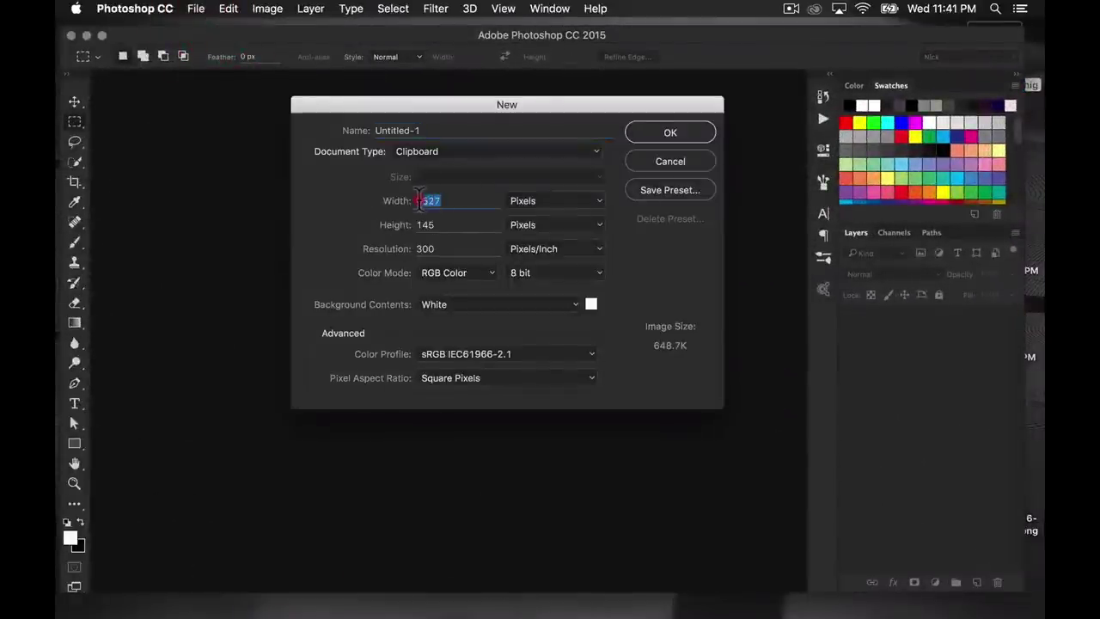
type("3000")
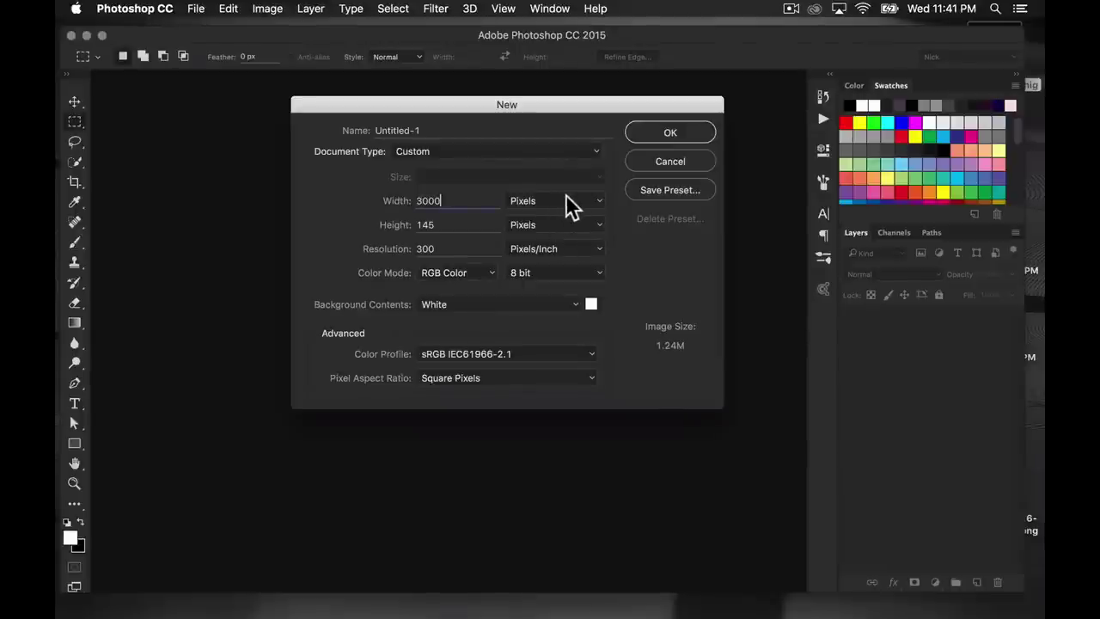
left_click_drag(454, 225, 404, 222)
type("3000")
left_click_drag(443, 248, 405, 245)
type("72")
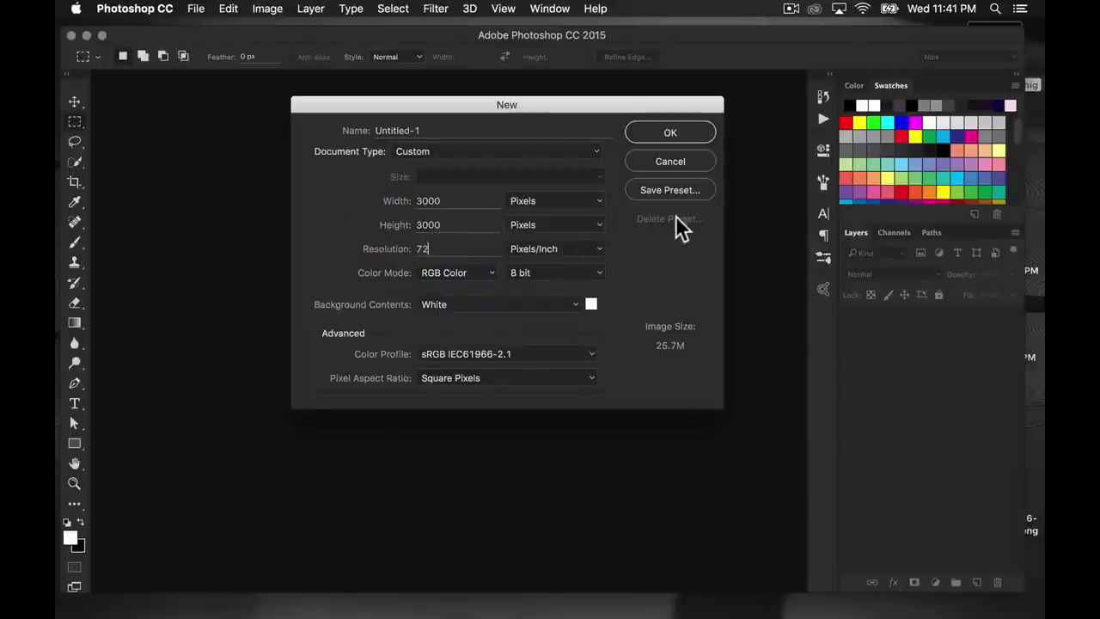
left_click(677, 134)
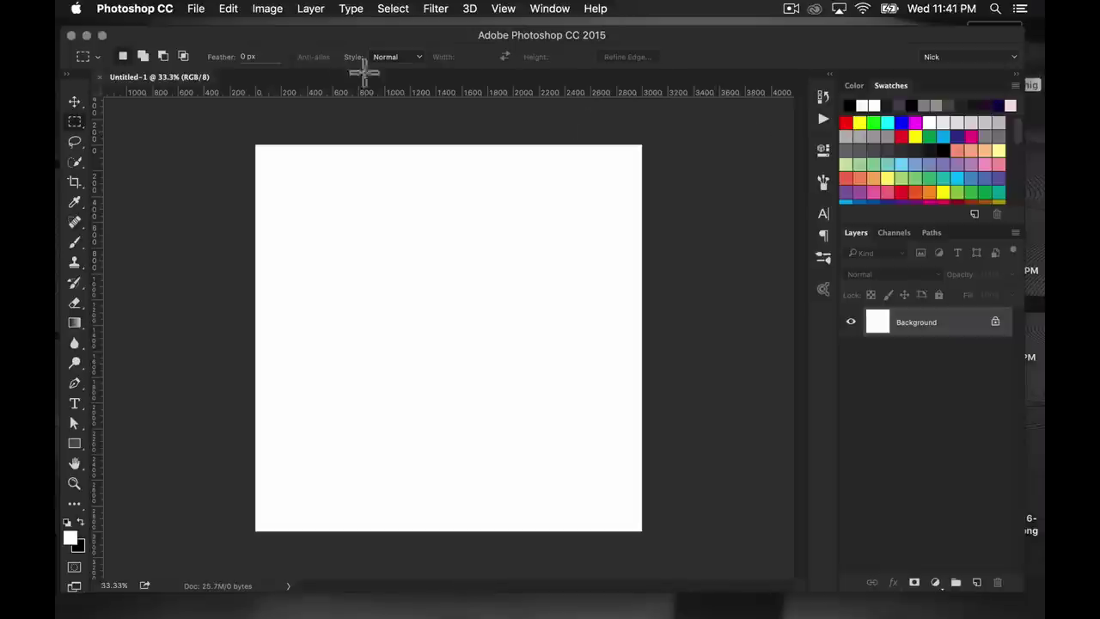
Drag justbackgroundhighrez.jpg onto the canvas and scale it to 314.06% to fill the square.
mouse_move(177, 37)
left_mouse_down()
mouse_move(163, 89)
mouse_move(183, 50)
left_mouse_up()
left_click(196, 9)
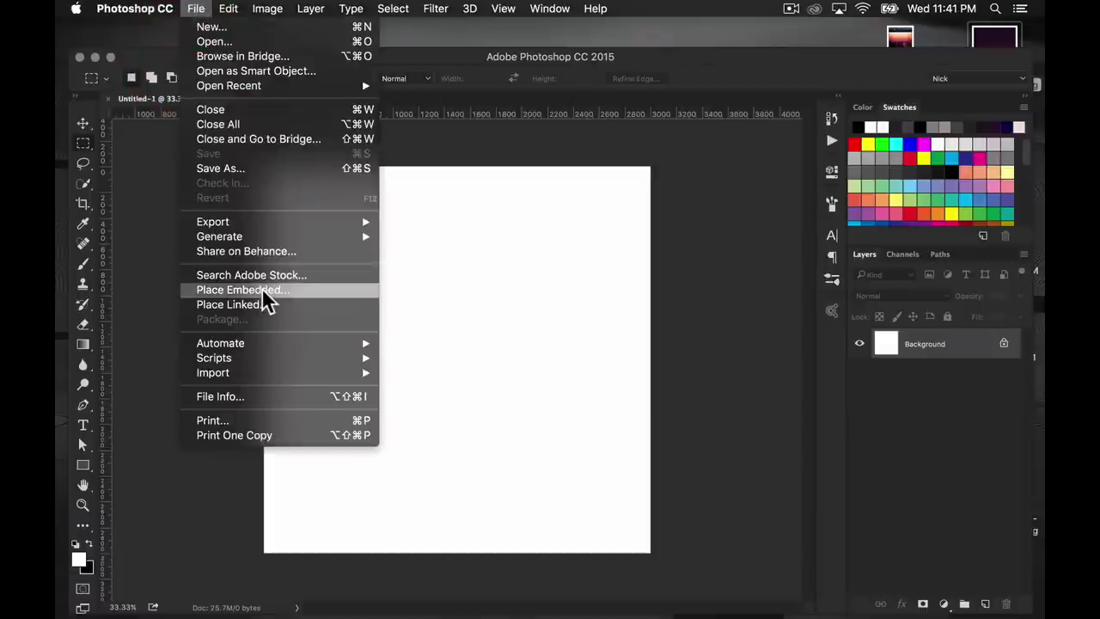
left_click(829, 66)
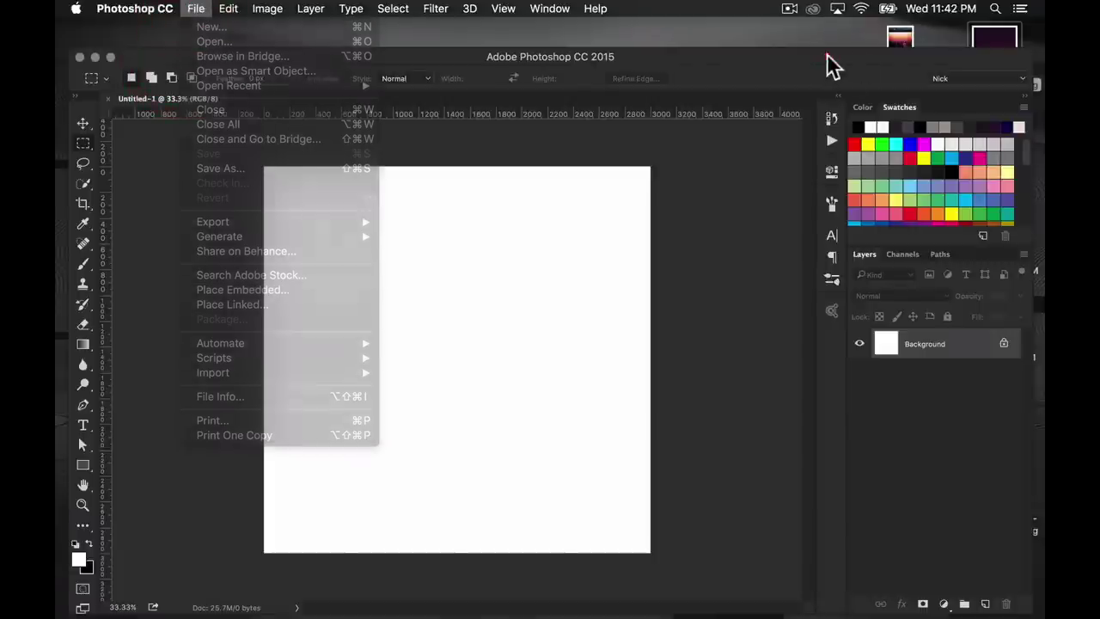
left_click_drag(1013, 50, 442, 326)
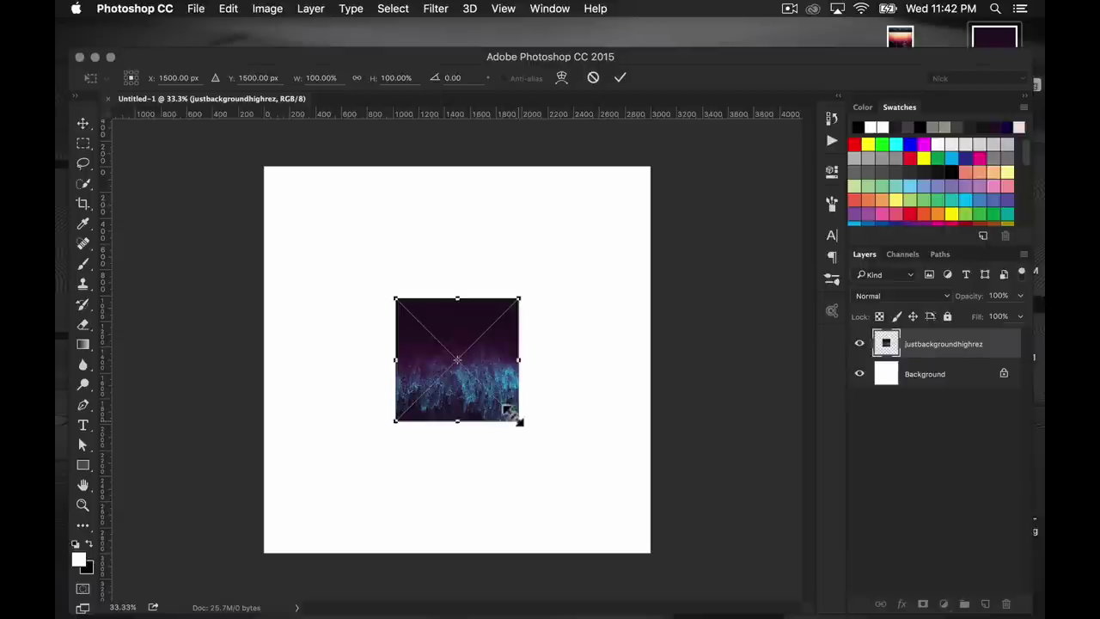
left_click_drag(514, 416, 626, 558)
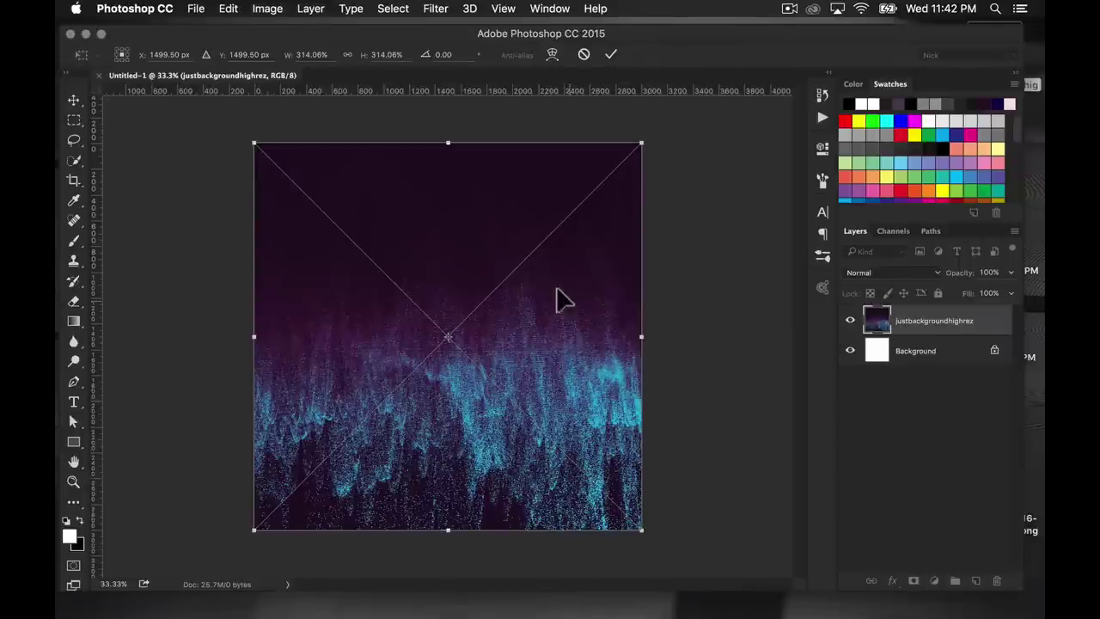
left_click(611, 55)
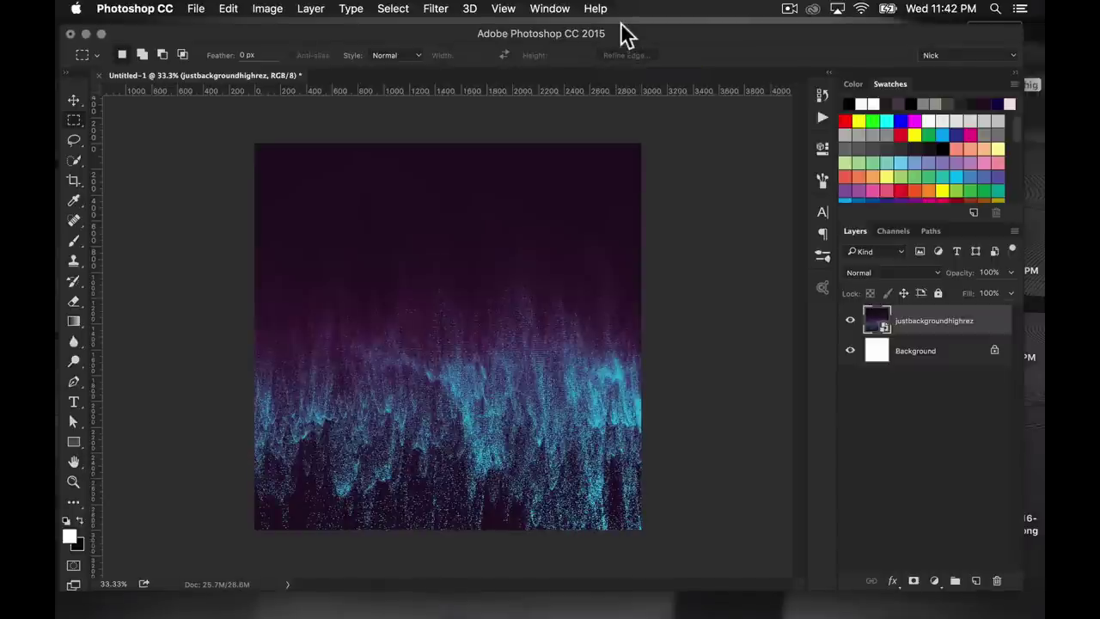
Toggle the rulers off and back on, keeping the ruler units in pixels.
key("super+r")
left_click_drag(626, 29, 627, 29)
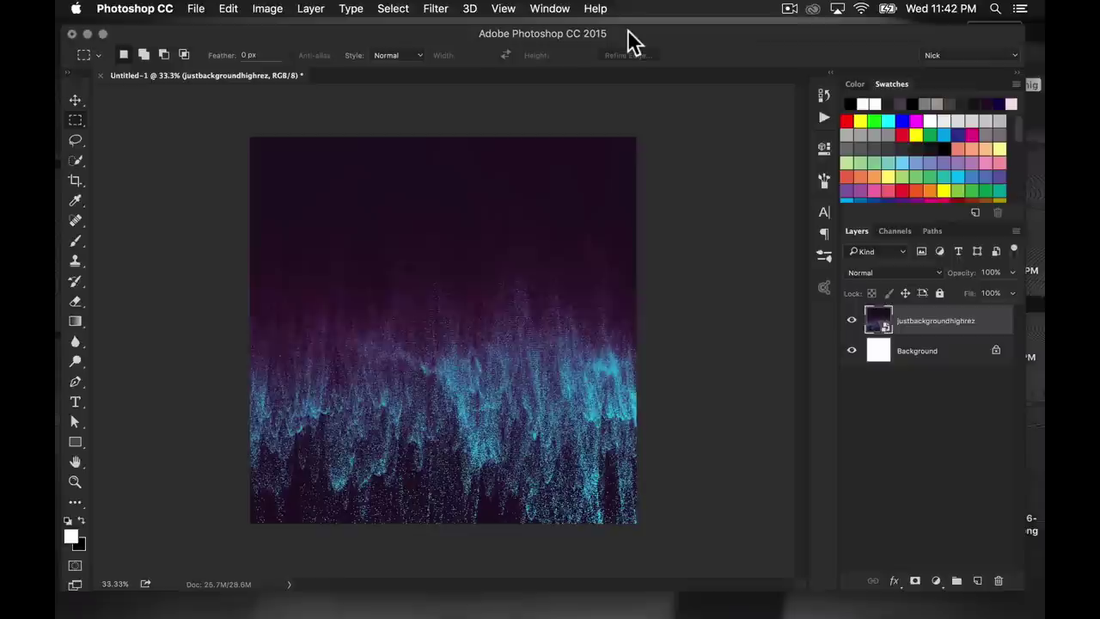
key("super+r")
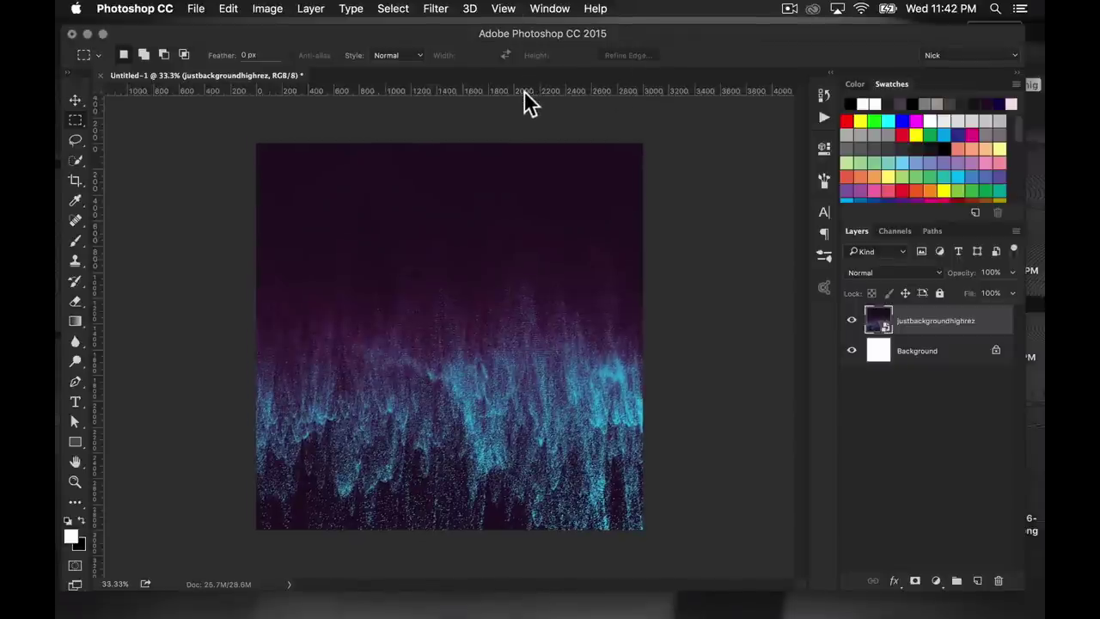
left_click(503, 9)
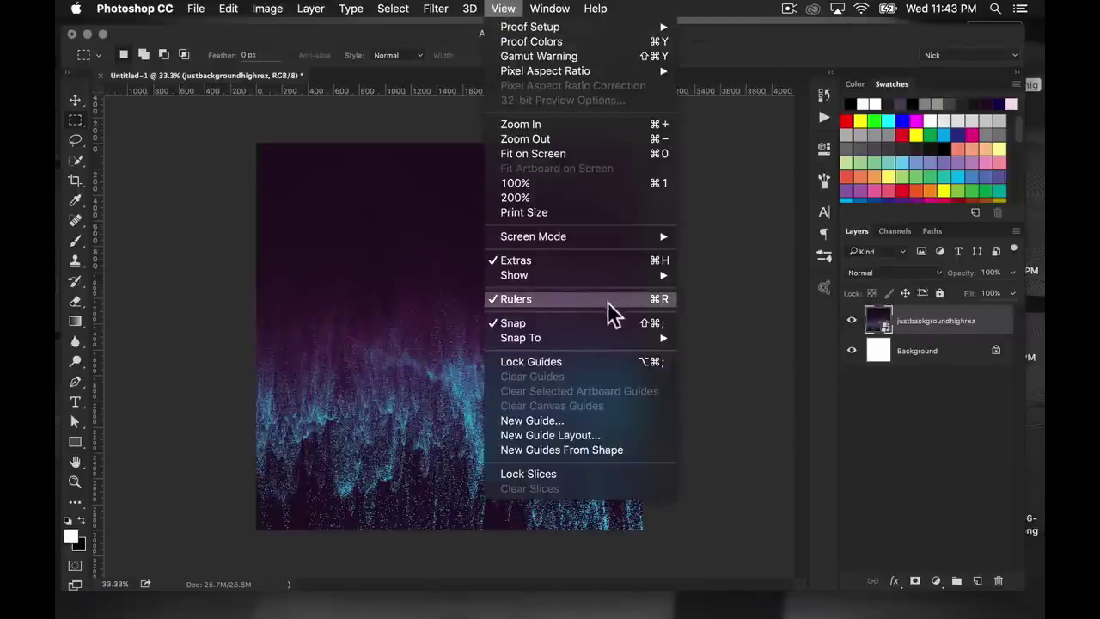
left_click(503, 9)
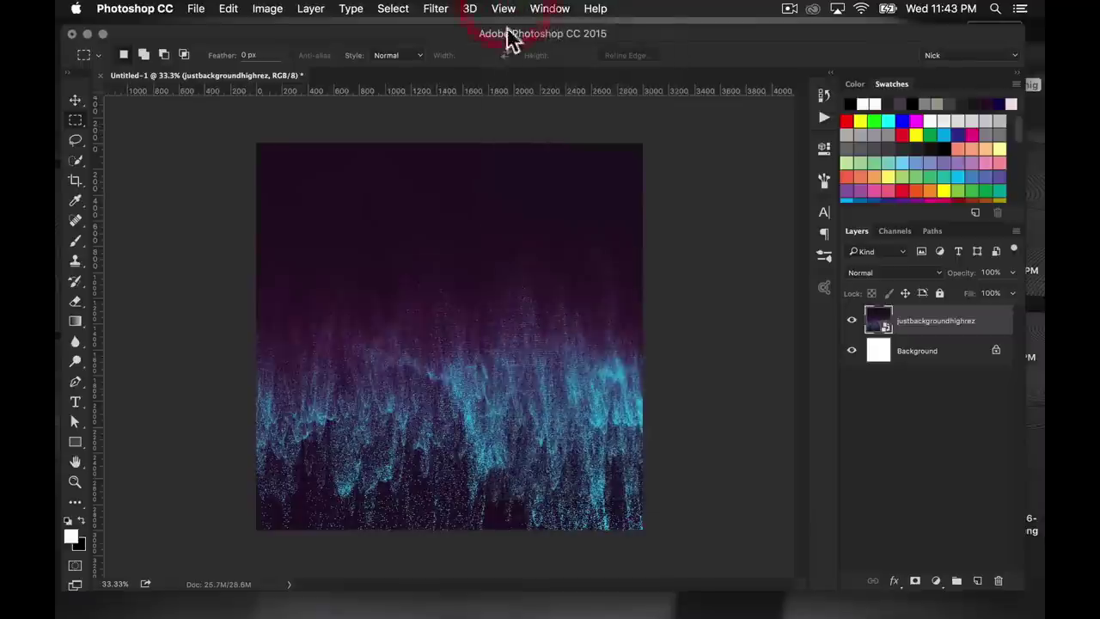
right_click(499, 89)
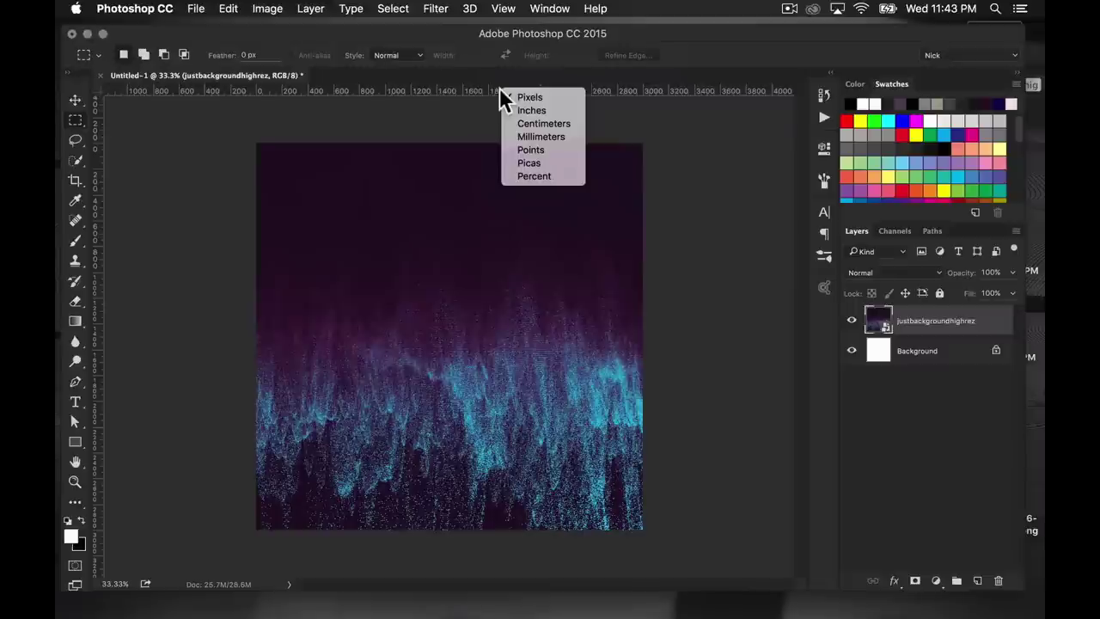
left_click(547, 96)
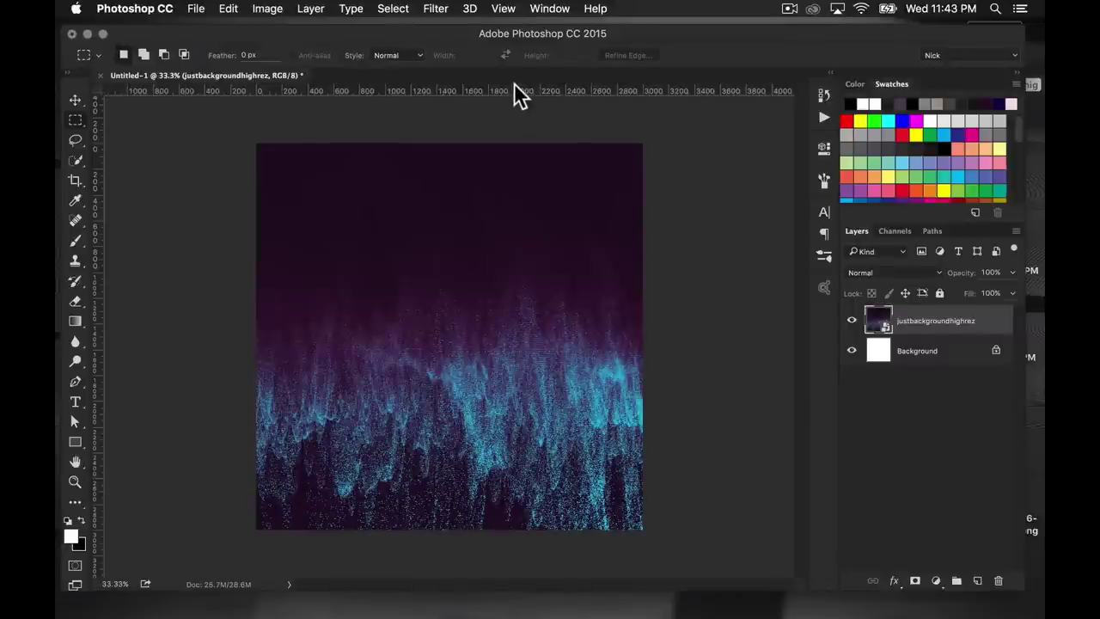
Nudge the document window up-left and drag its corner to enlarge it.
left_click_drag(487, 30, 484, 26)
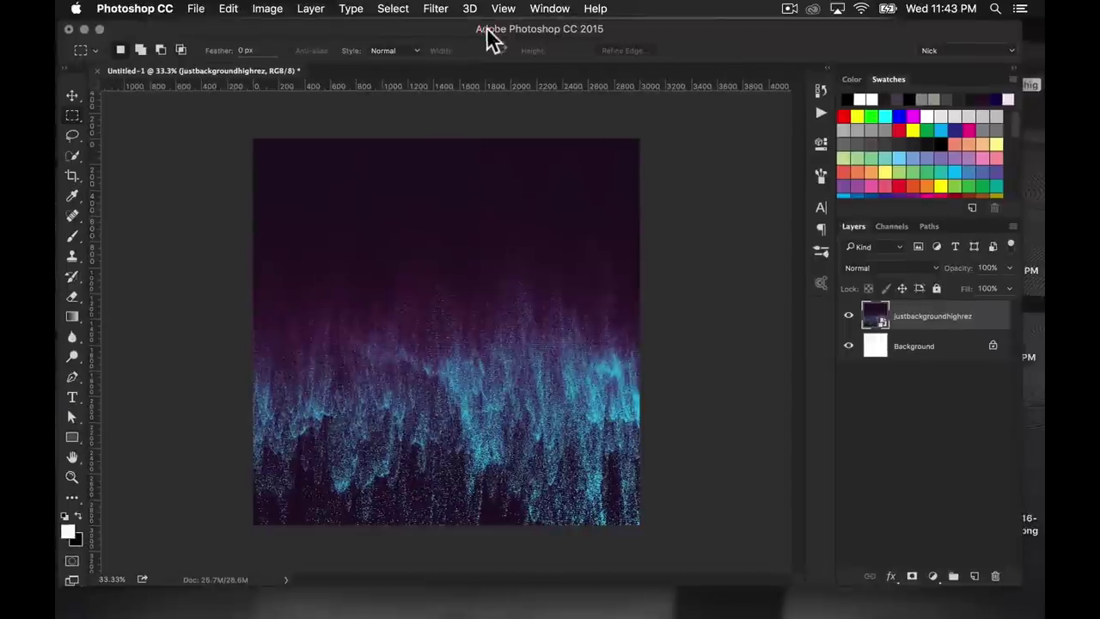
left_click(1014, 582)
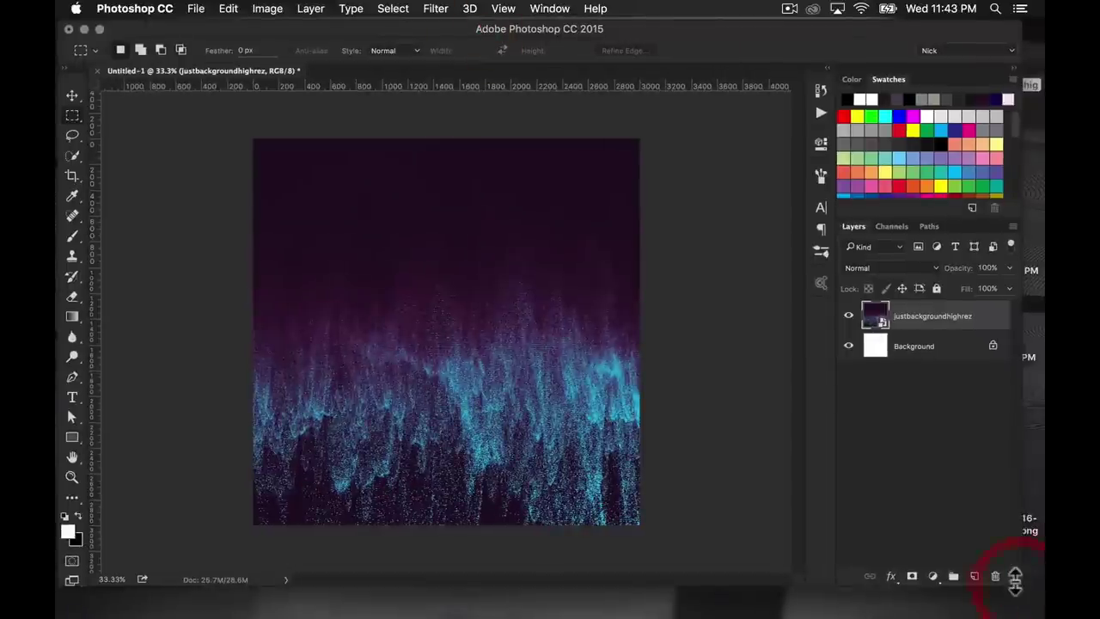
left_click_drag(1018, 585, 1036, 611)
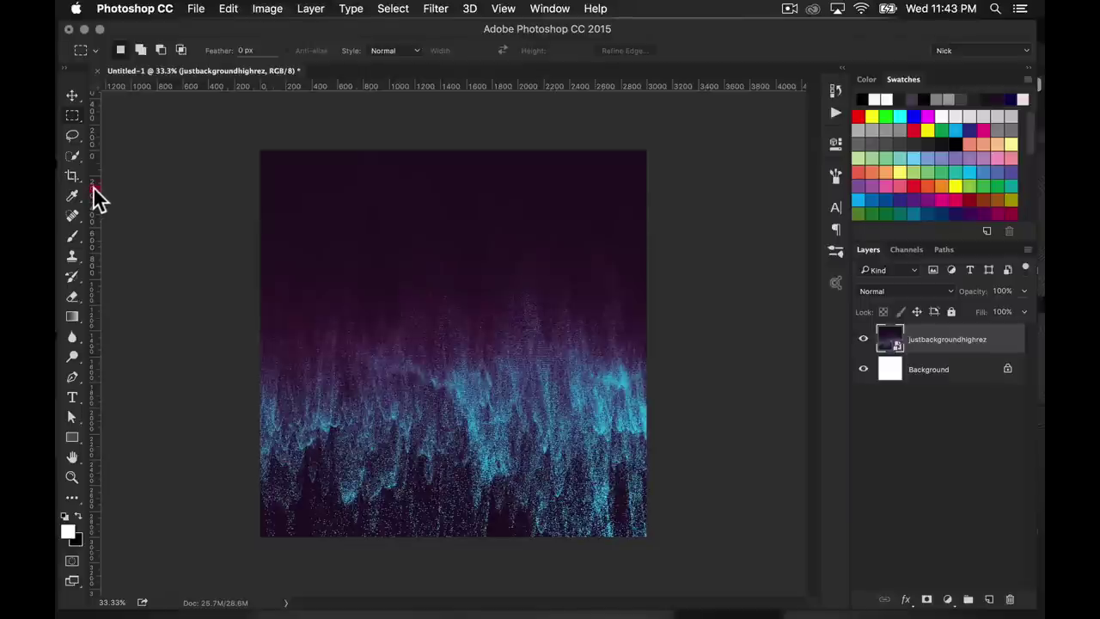
Add two vertical guides at roughly 1000 px and 2000 px.
left_click_drag(97, 197, 316, 225)
left_click_drag(353, 225, 383, 221)
left_click_drag(95, 236, 512, 272)
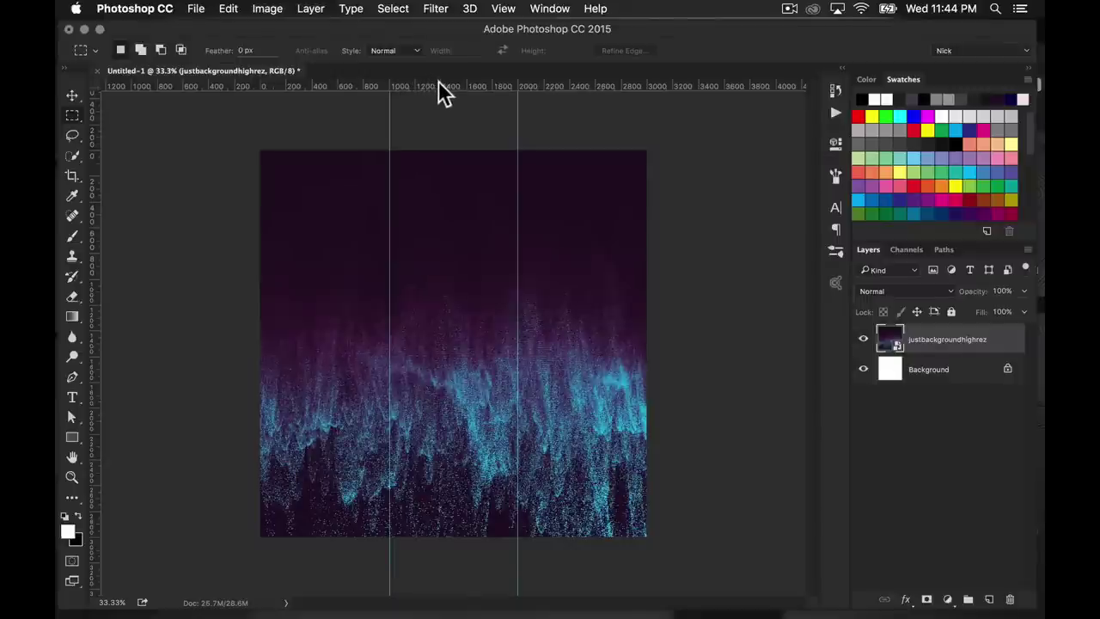
Add horizontal guides near 1000 and 1986 px, then minimize Photoshop and select the screenshot.
left_click_drag(448, 84, 434, 275)
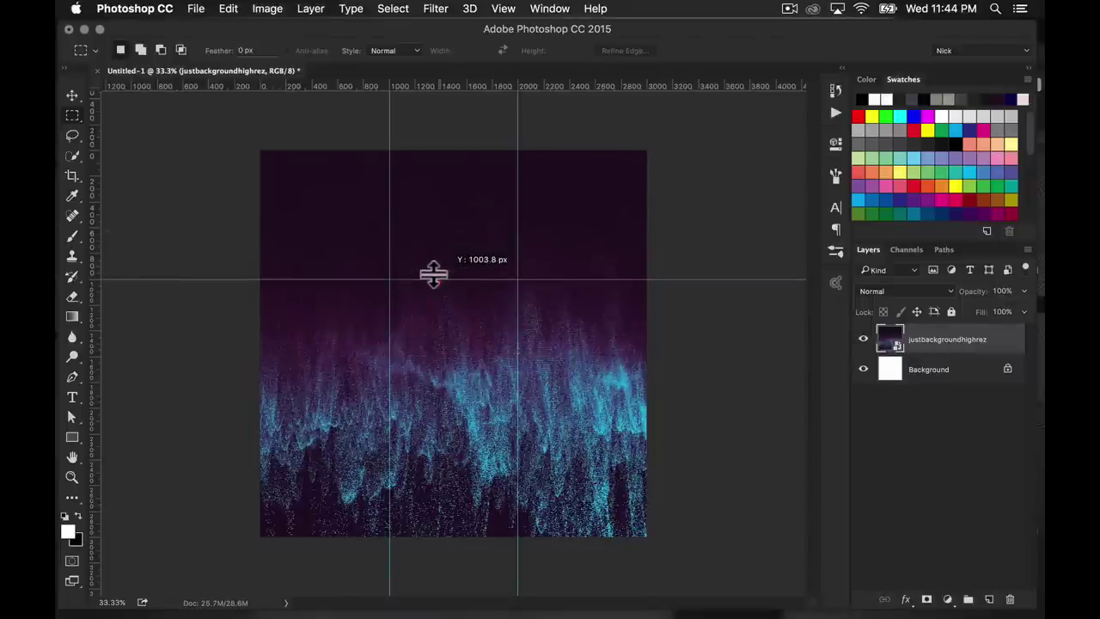
left_click_drag(434, 275, 434, 275)
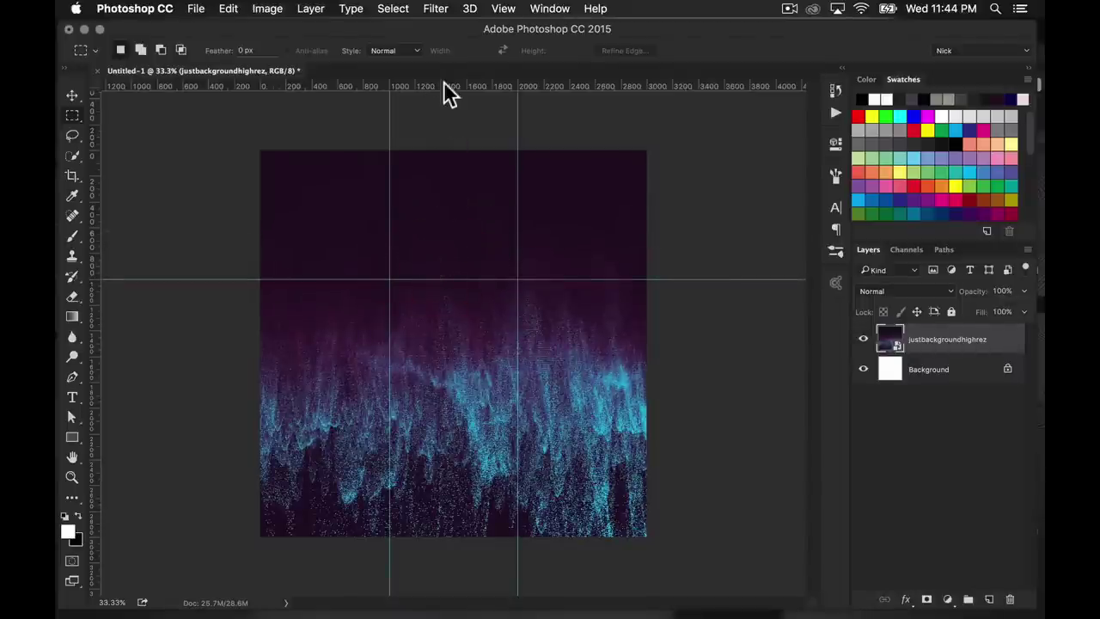
left_click_drag(448, 89, 440, 408)
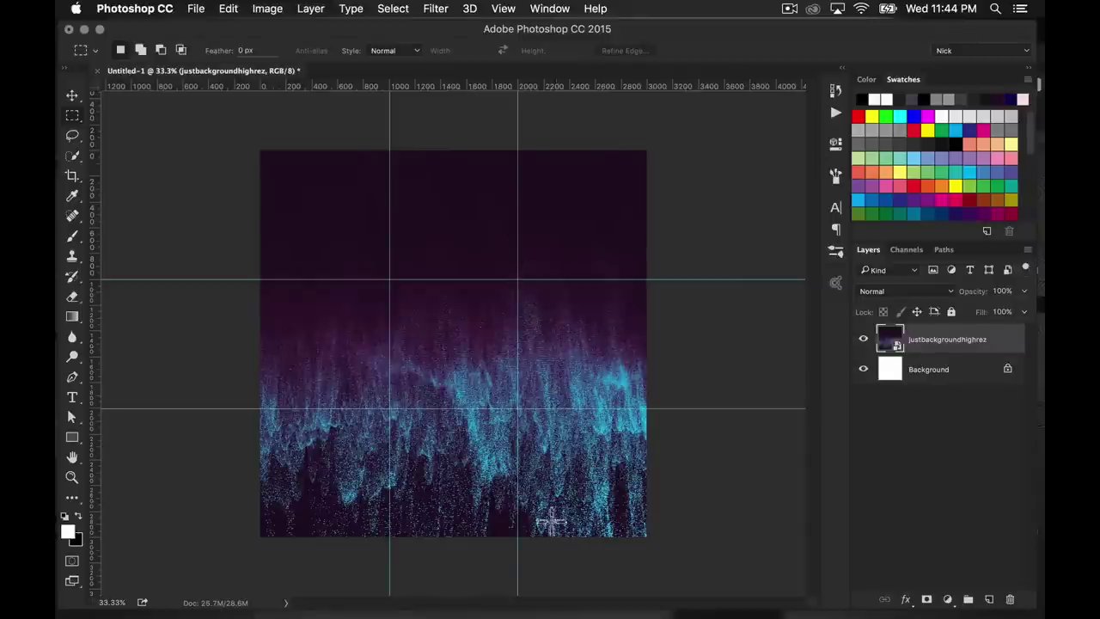
left_click(84, 29)
left_click(899, 50)
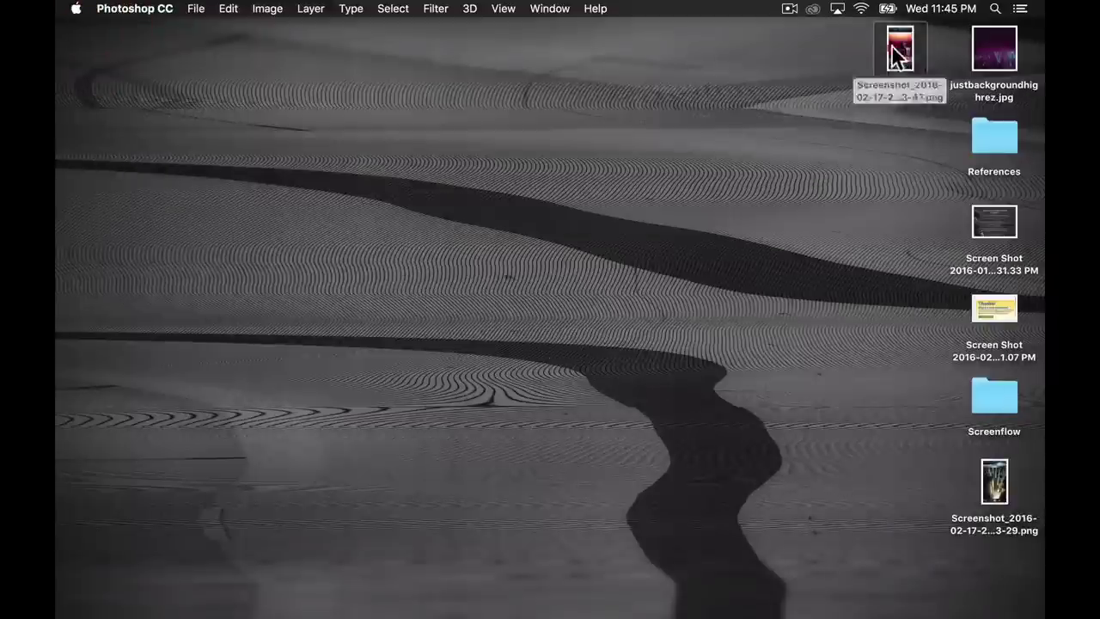
Preview the Instagram grid screenshot in Quick Look, then return to Photoshop from the Dock.
key("space")
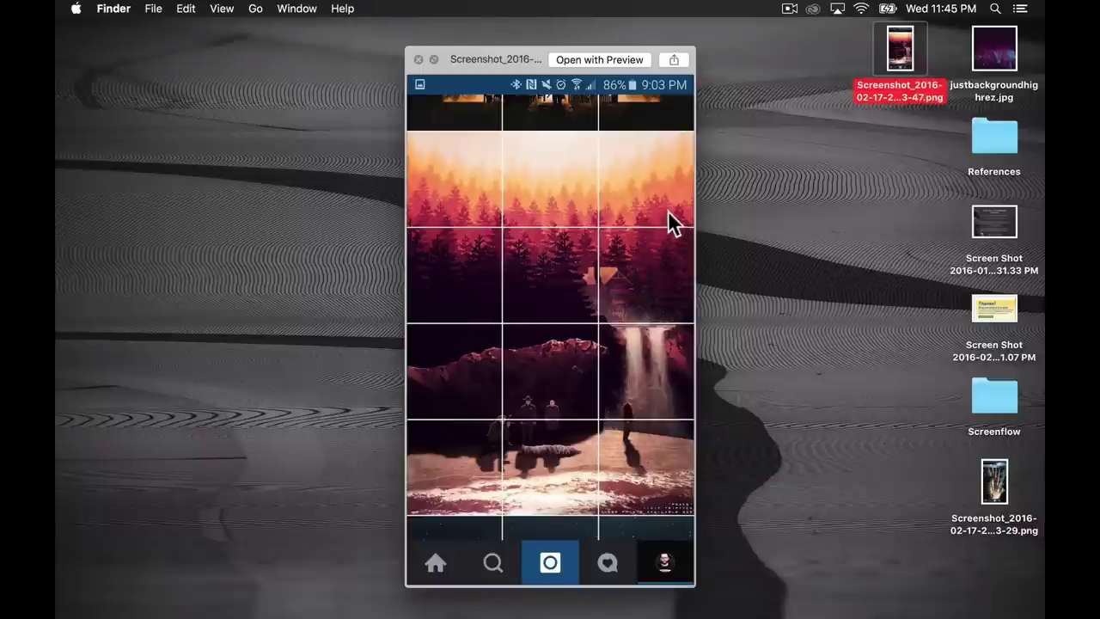
key("space")
mouse_move(633, 613)
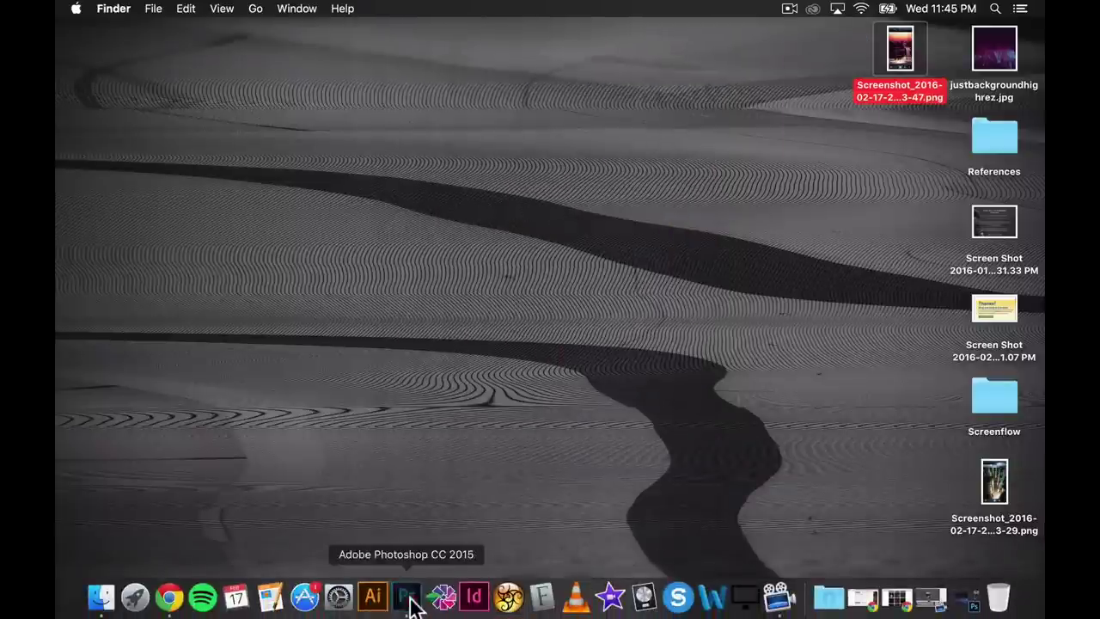
left_click(409, 604)
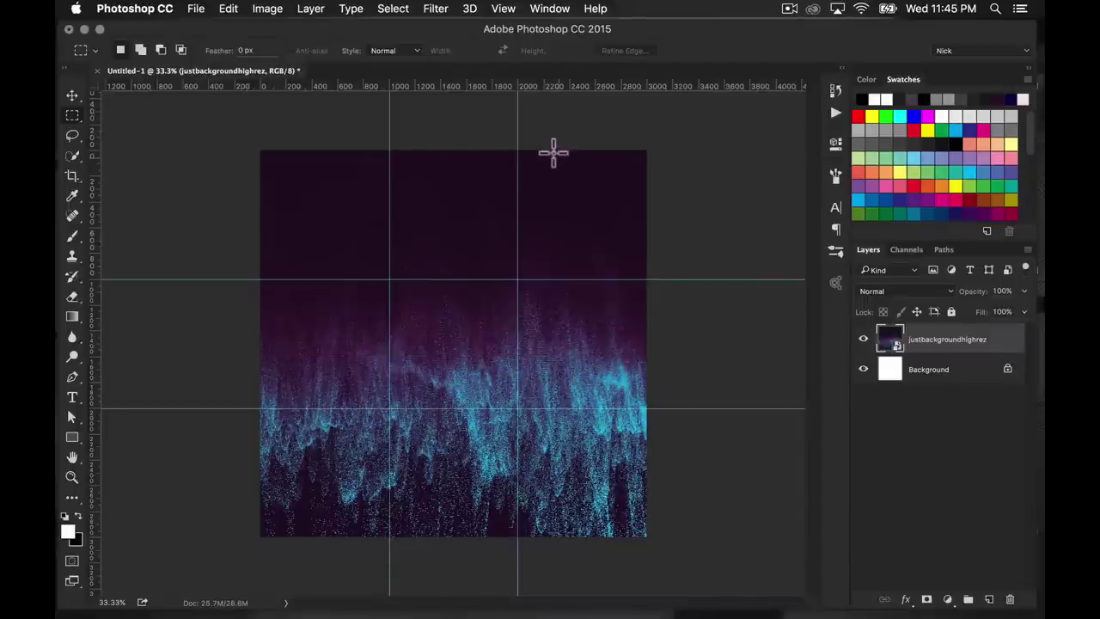
Switch to Full Screen Mode with Menu Bar and choose the Move Tool instead of Artboard.
key("f")
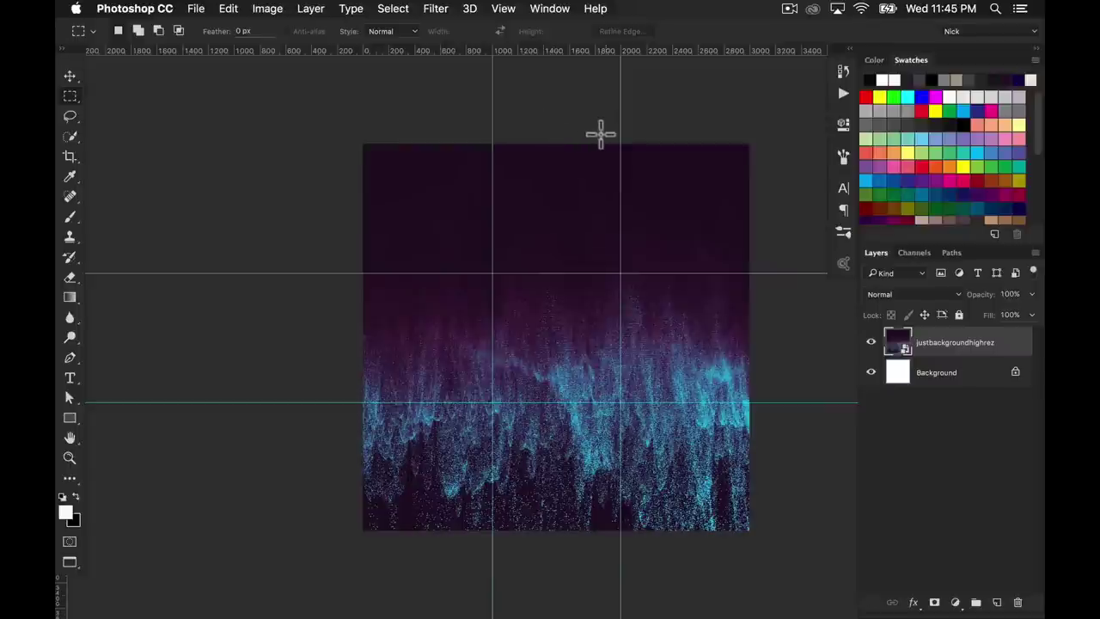
left_click(70, 76)
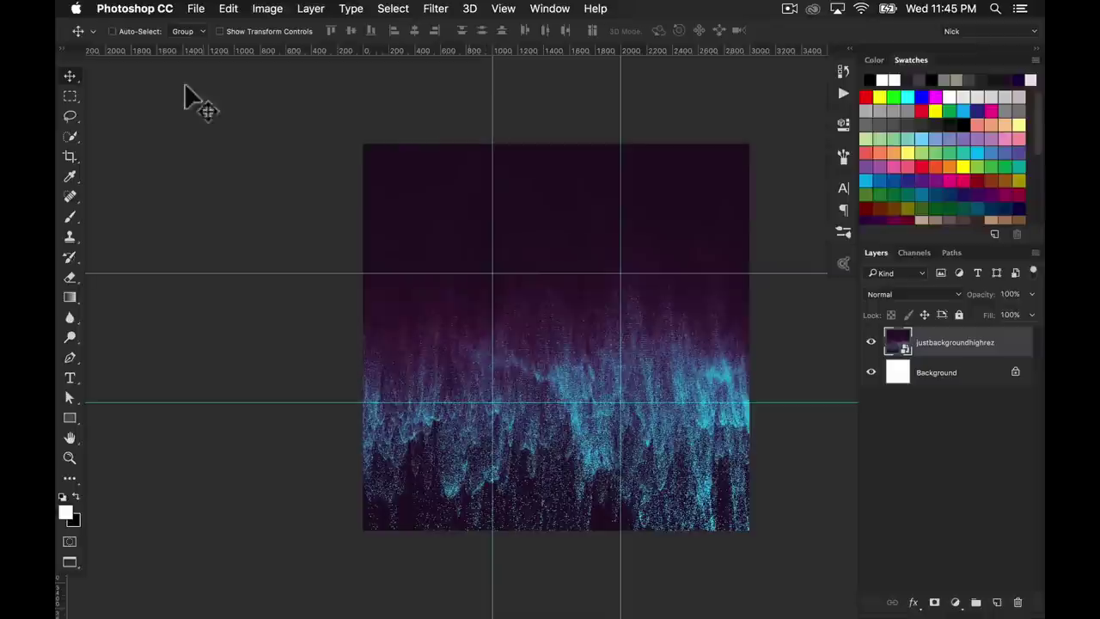
left_click(73, 84)
left_click(120, 74)
left_click(68, 78)
left_click(110, 76)
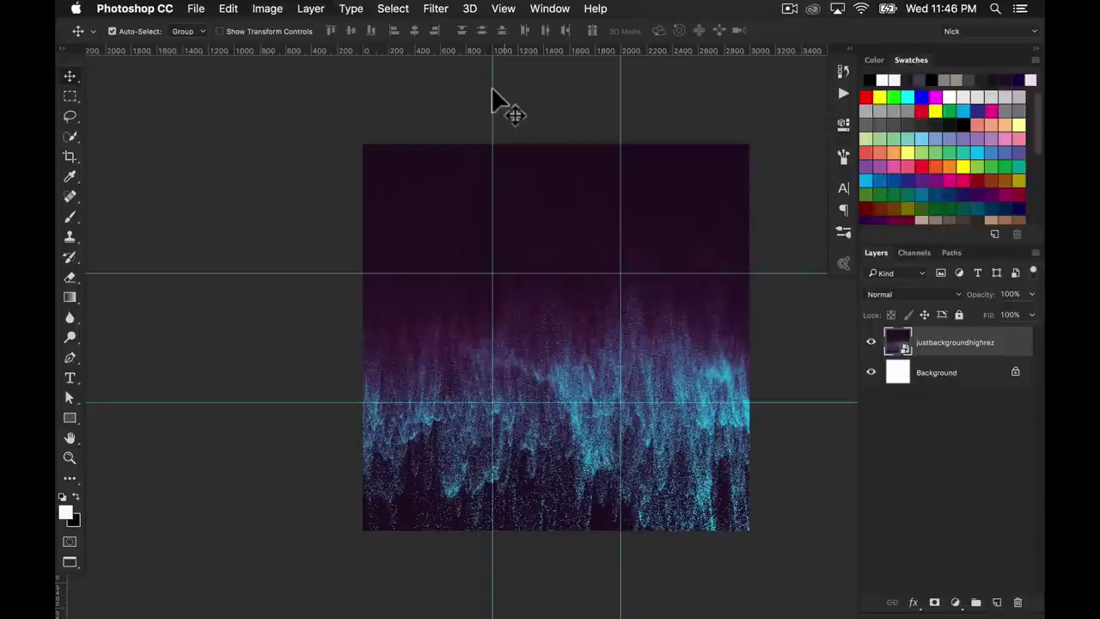
Zoom in and set the first vertical guide at 1000.1 px.
key("super+equal")
key("super+equal")
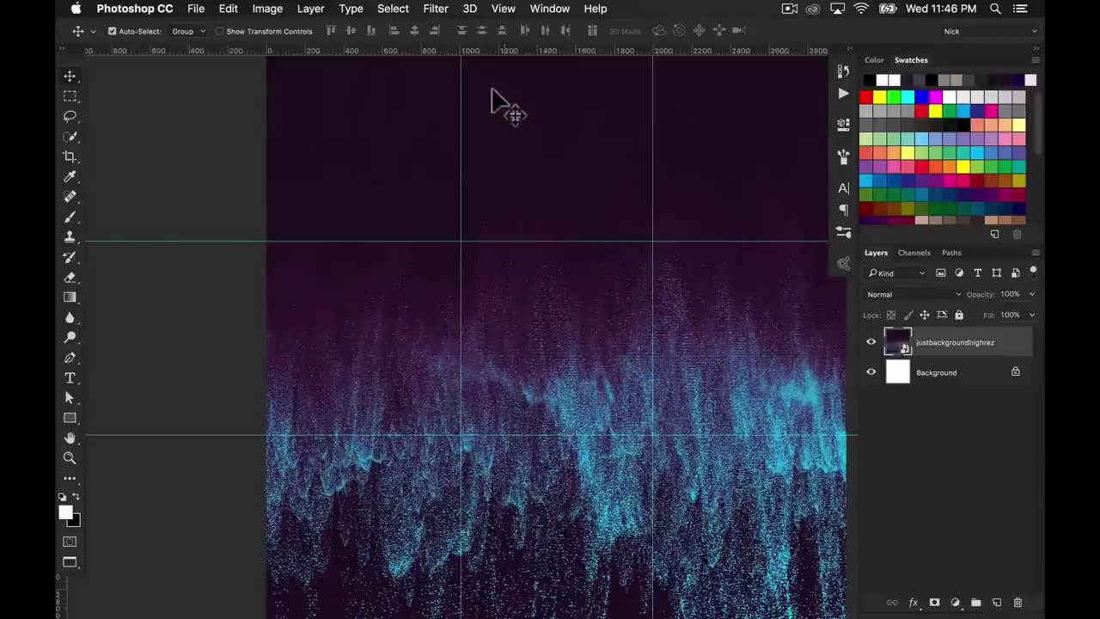
key("super+equal")
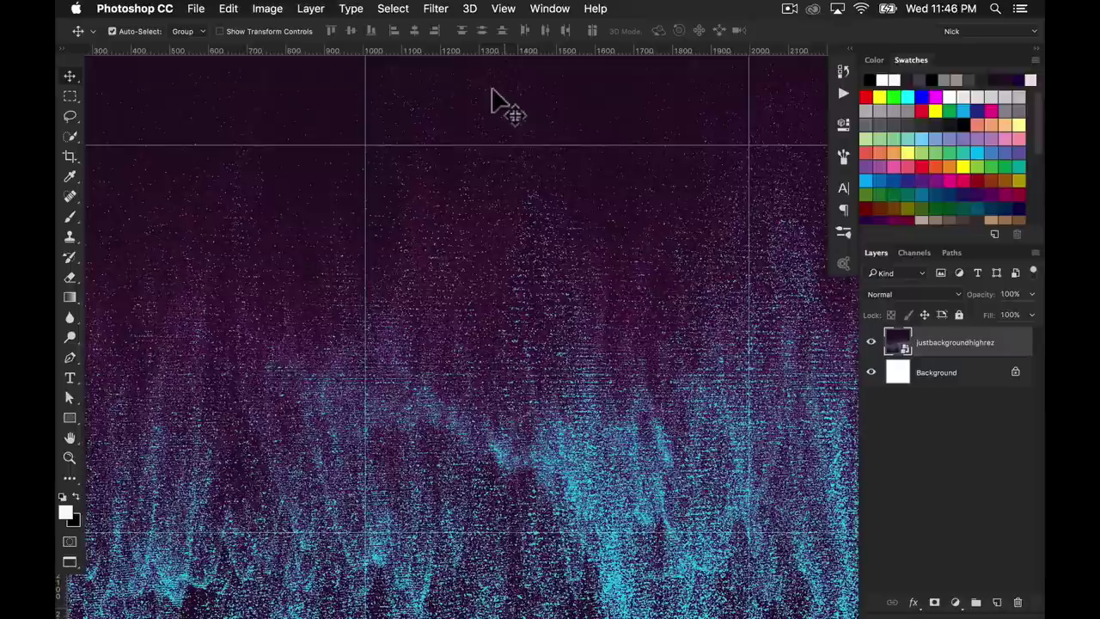
key("super+equal")
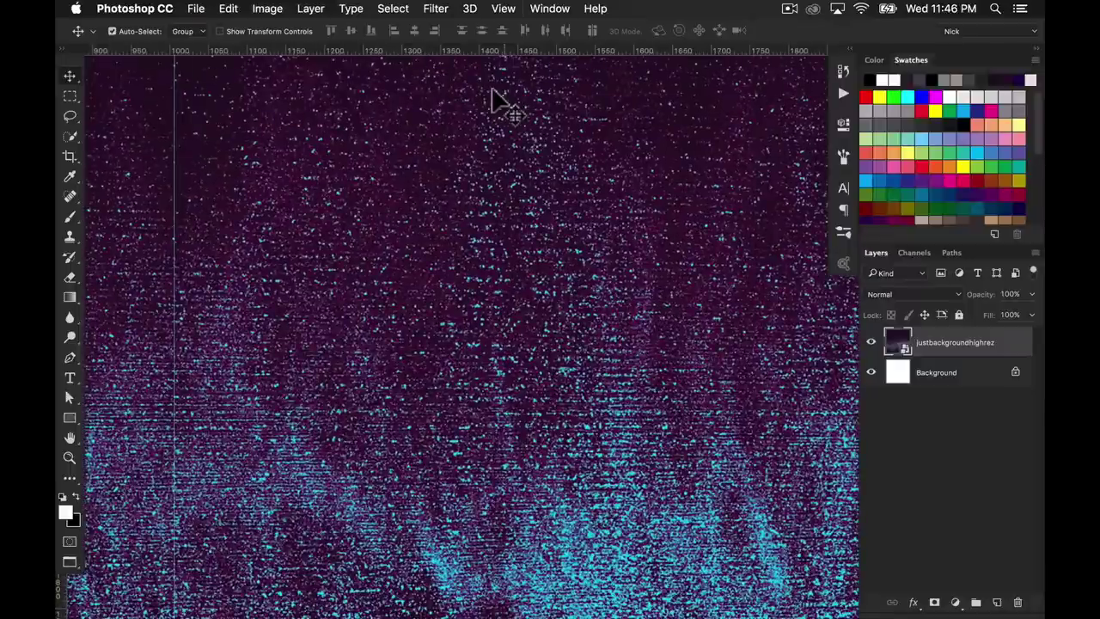
key("super+minus")
key("super+equal")
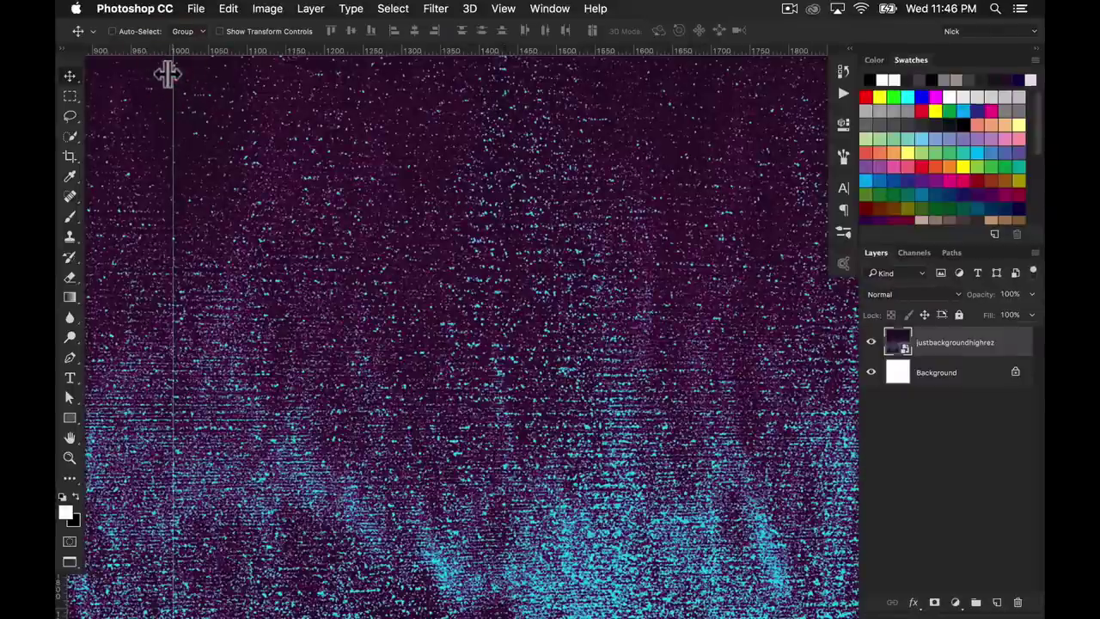
left_click_drag(168, 75, 169, 72)
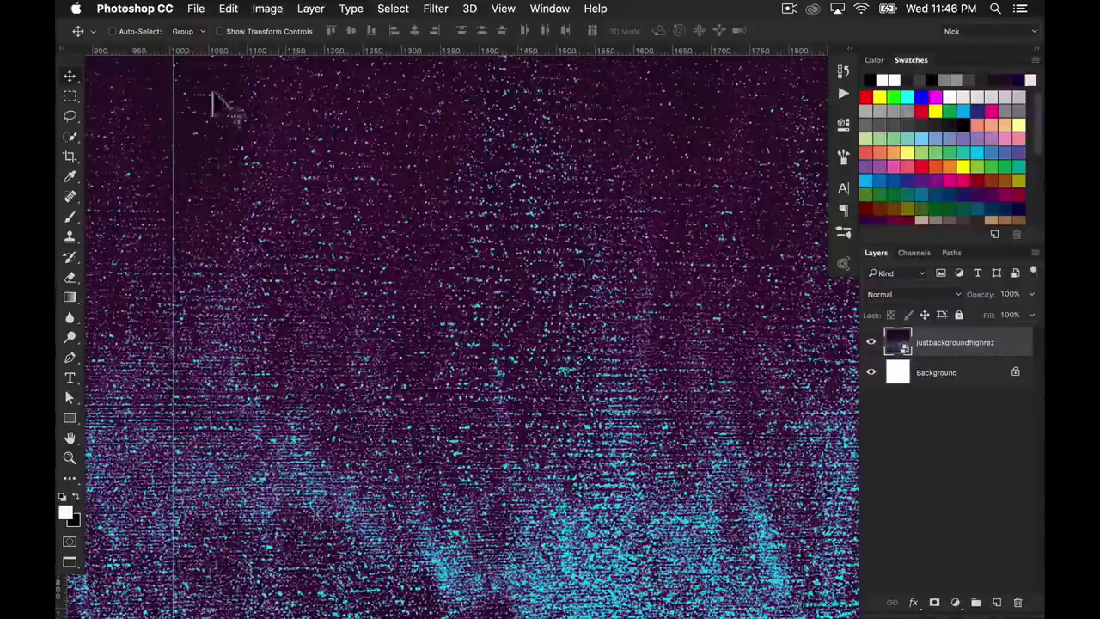
key("super+equal")
left_click_drag(177, 91, 417, 147)
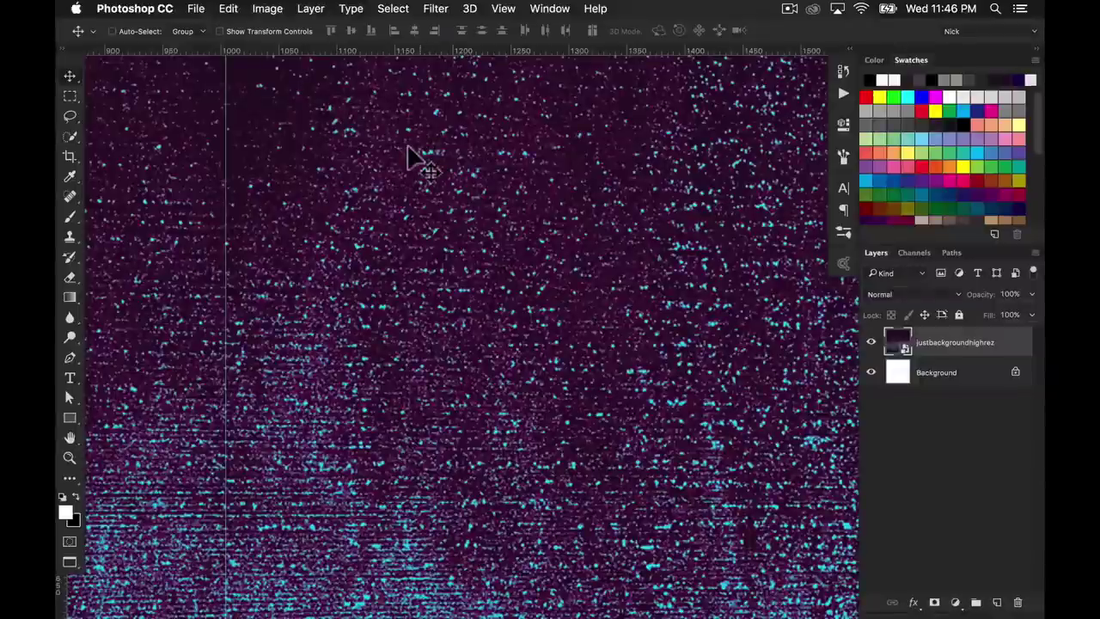
left_click_drag(392, 169, 398, 191)
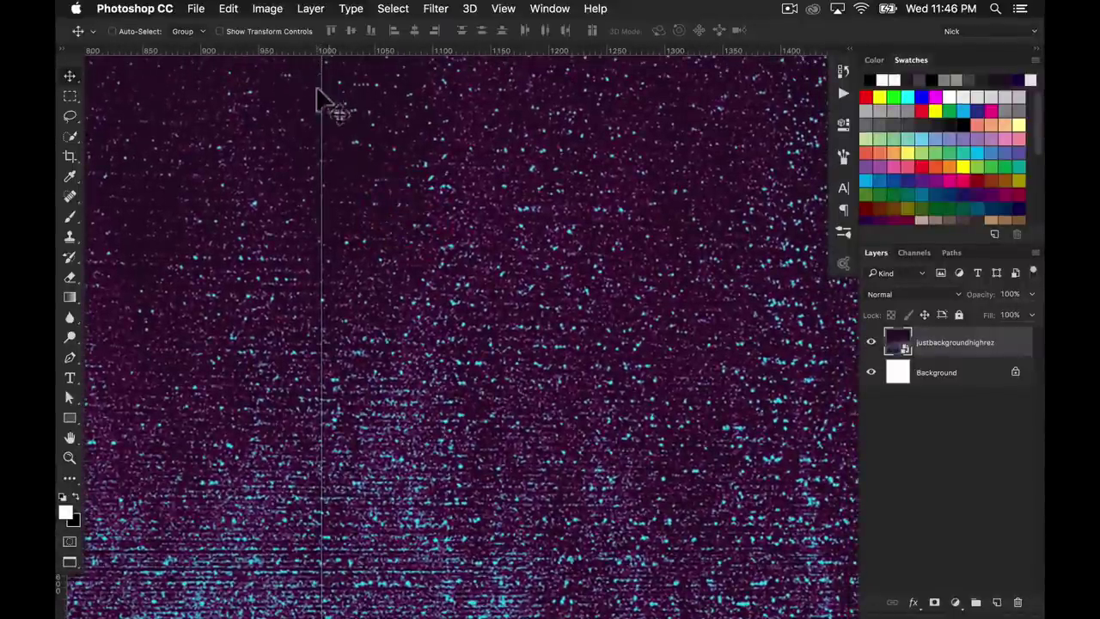
left_click_drag(316, 99, 311, 95)
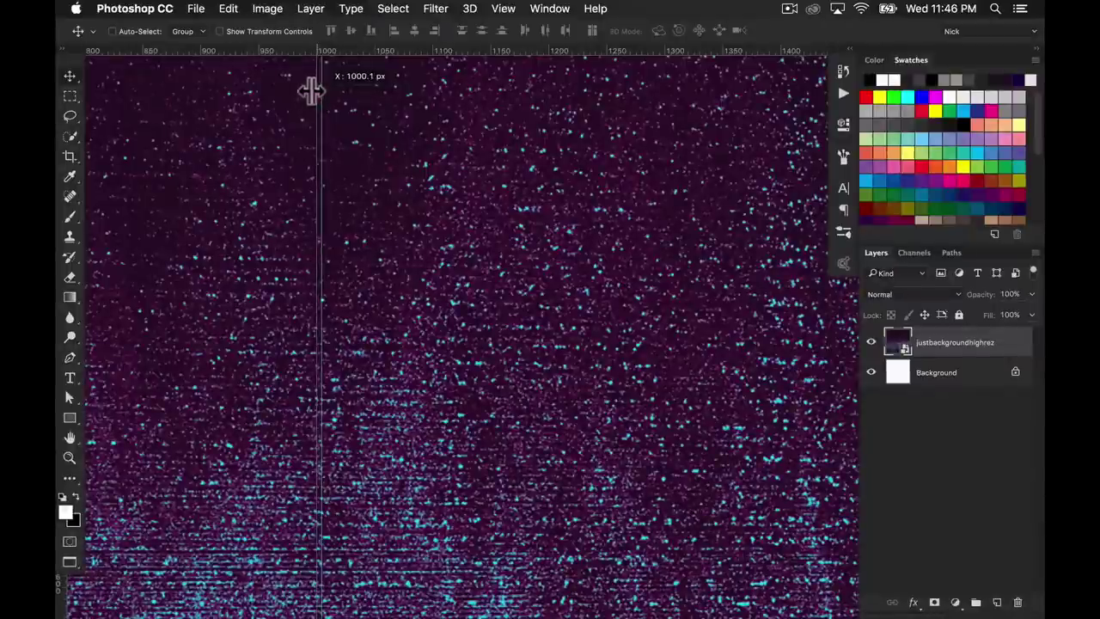
left_click_drag(311, 91, 312, 91)
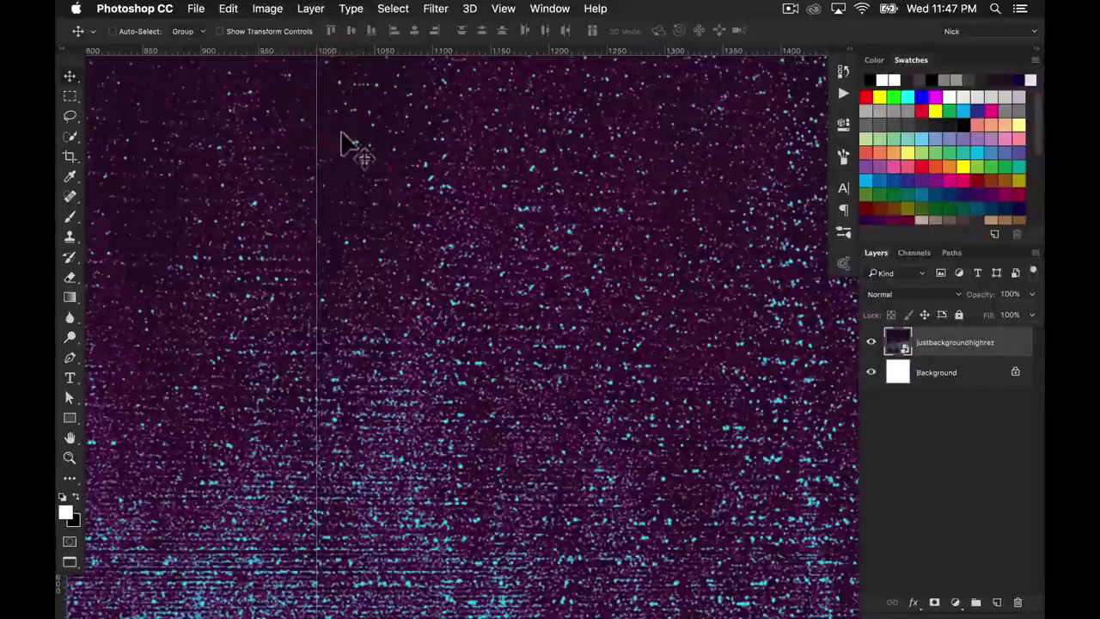
Pan across and set the second vertical guide at 2000.4 px.
key("space")
left_click_drag(732, 304, 657, 281)
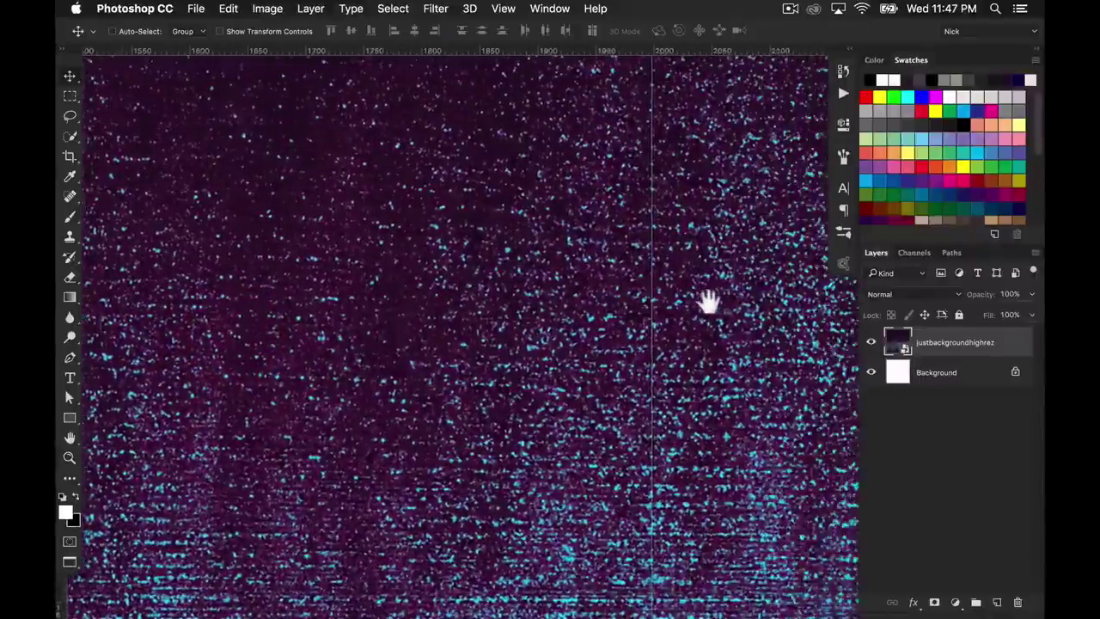
key("space")
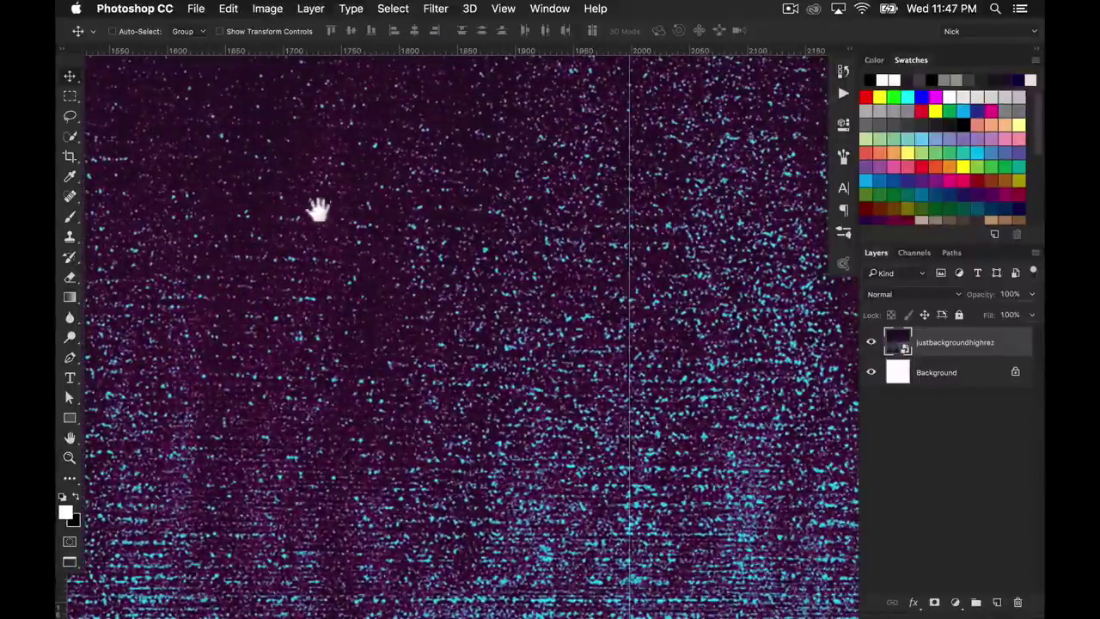
left_click_drag(508, 197, 425, 201)
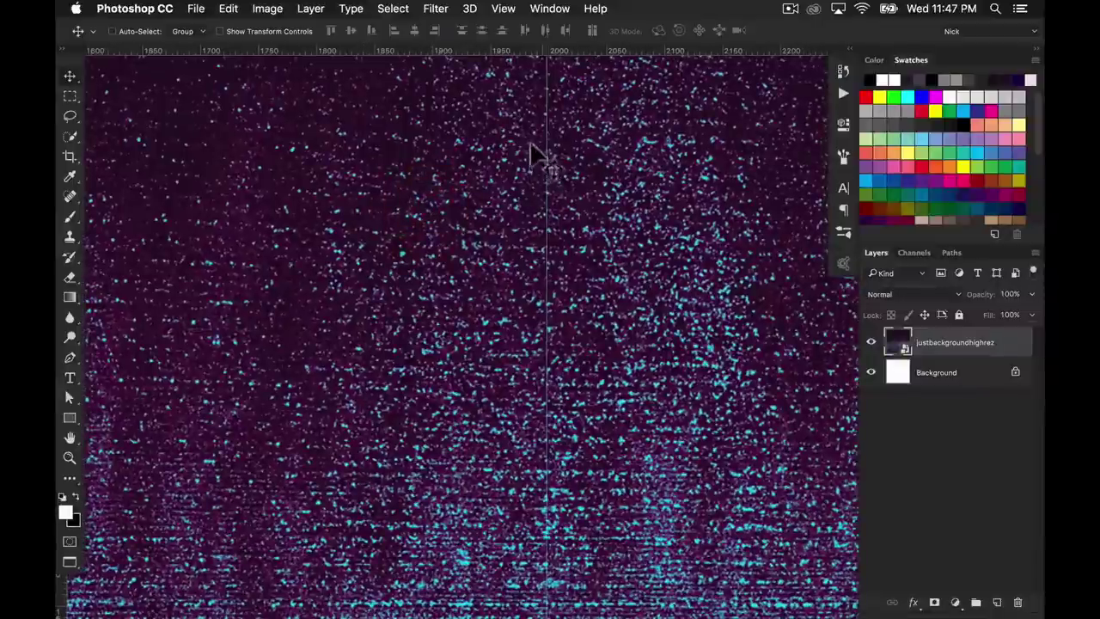
left_click_drag(547, 149, 543, 146)
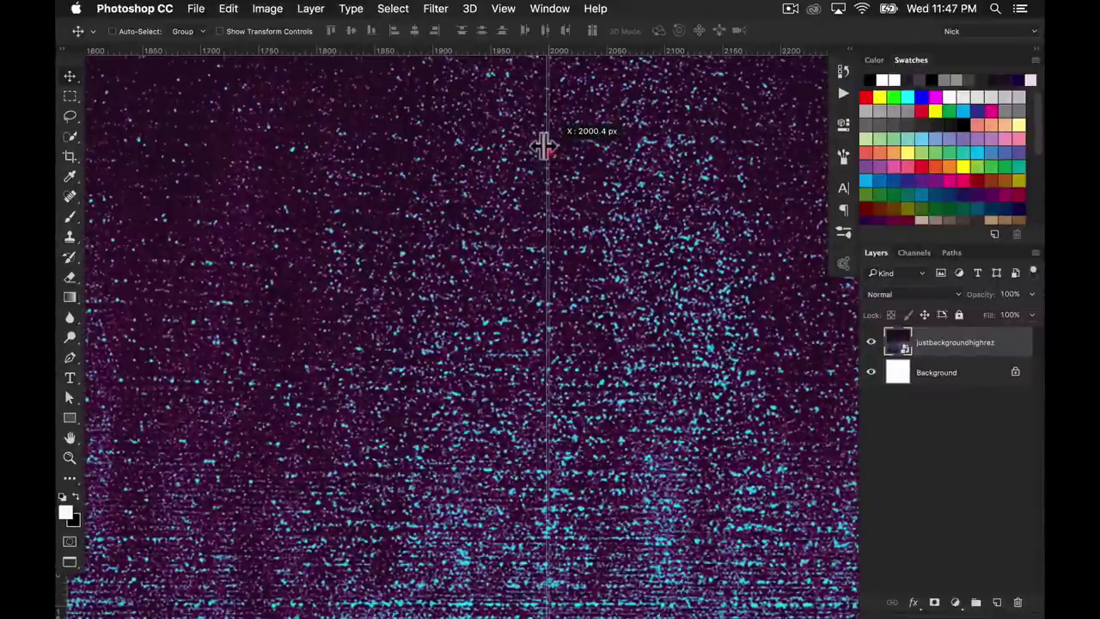
left_click_drag(543, 146, 543, 146)
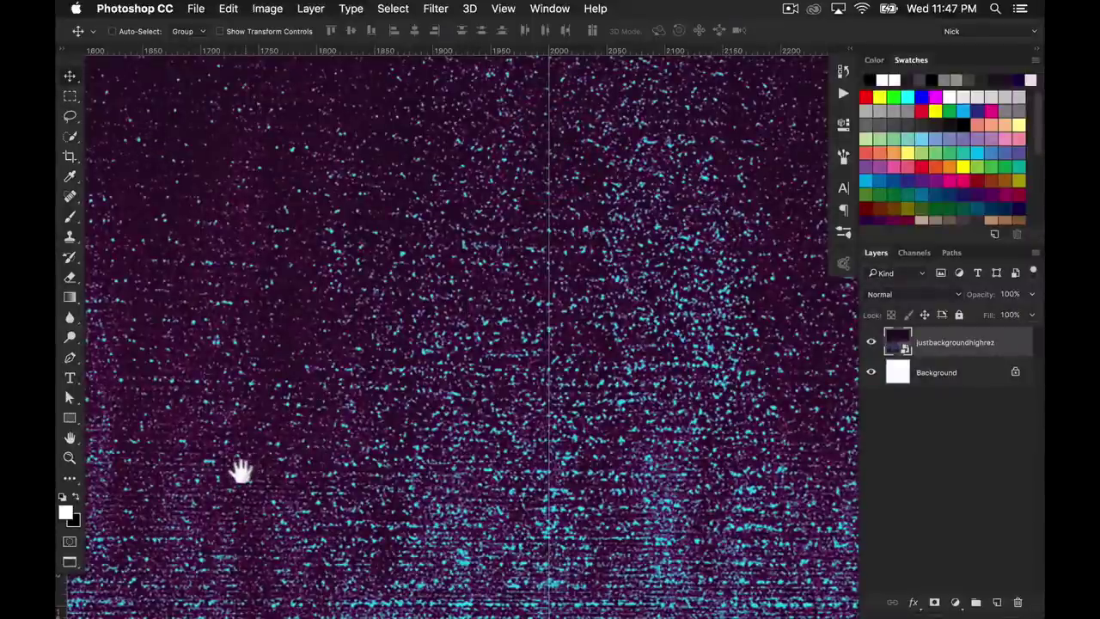
scroll(239, 470, "left", 10)
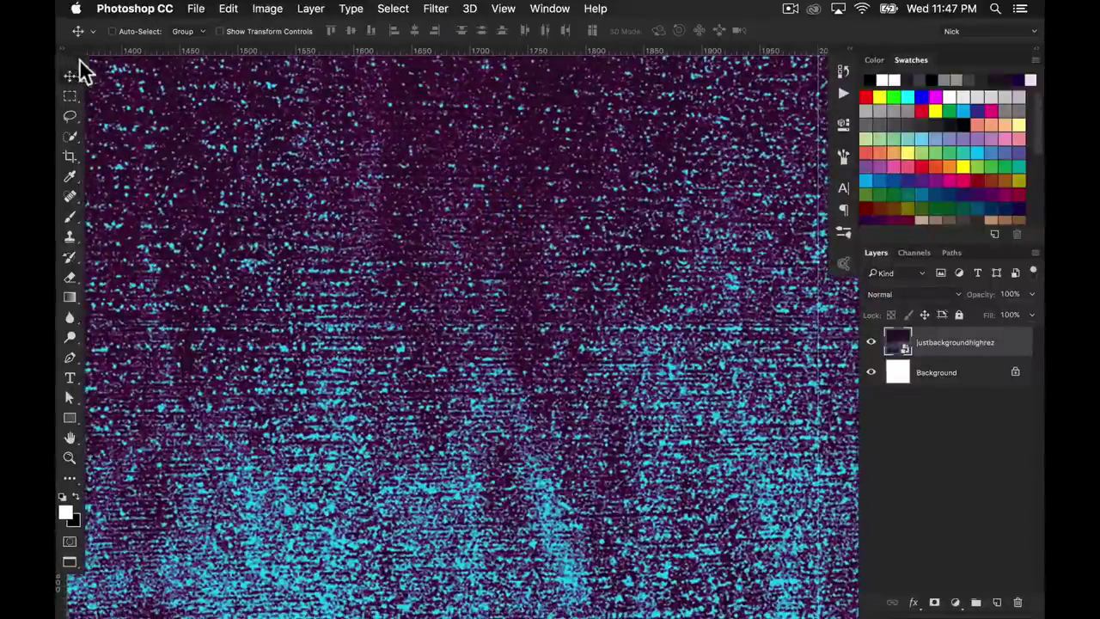
Place the first horizontal guide at 1000 px down the image.
left_click_drag(67, 56, 85, 72)
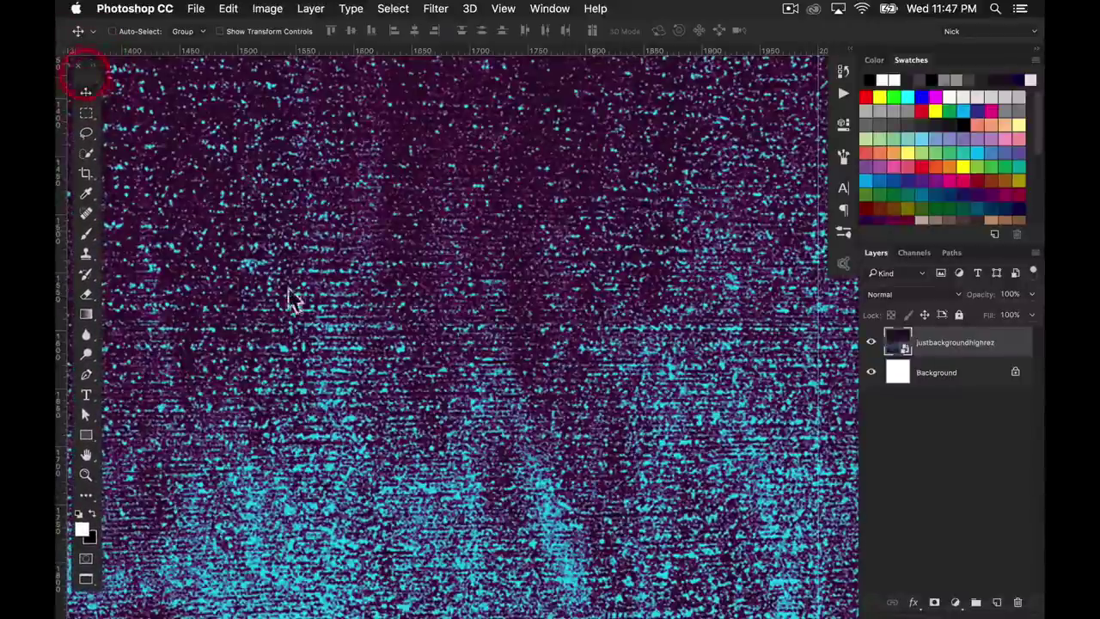
left_click_drag(222, 477, 336, 250)
left_click_drag(247, 520, 405, 363)
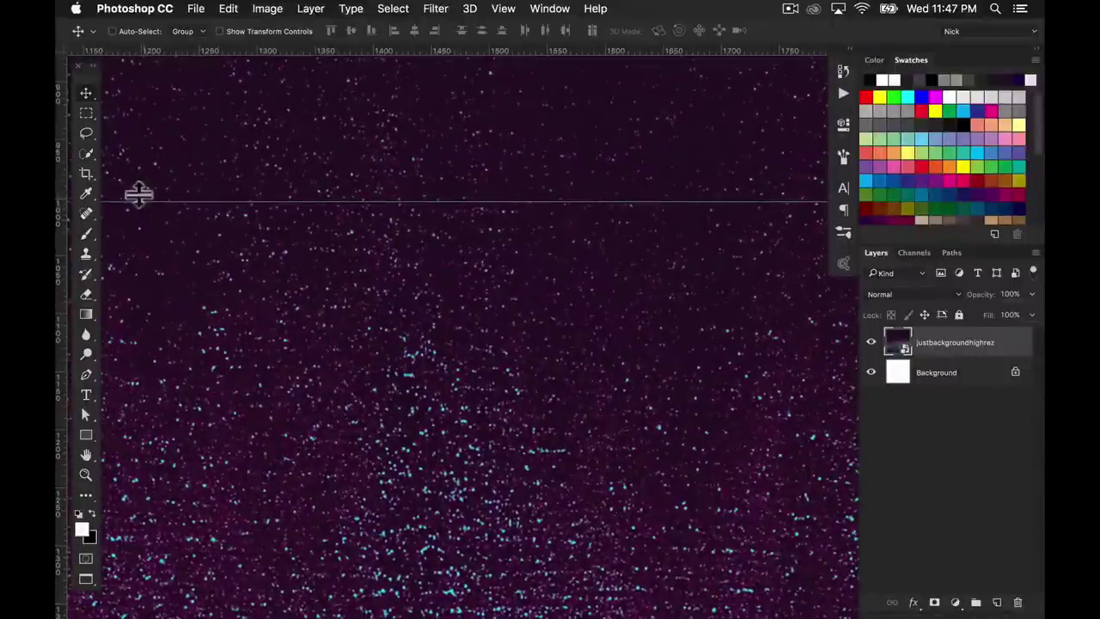
left_click_drag(138, 194, 139, 191)
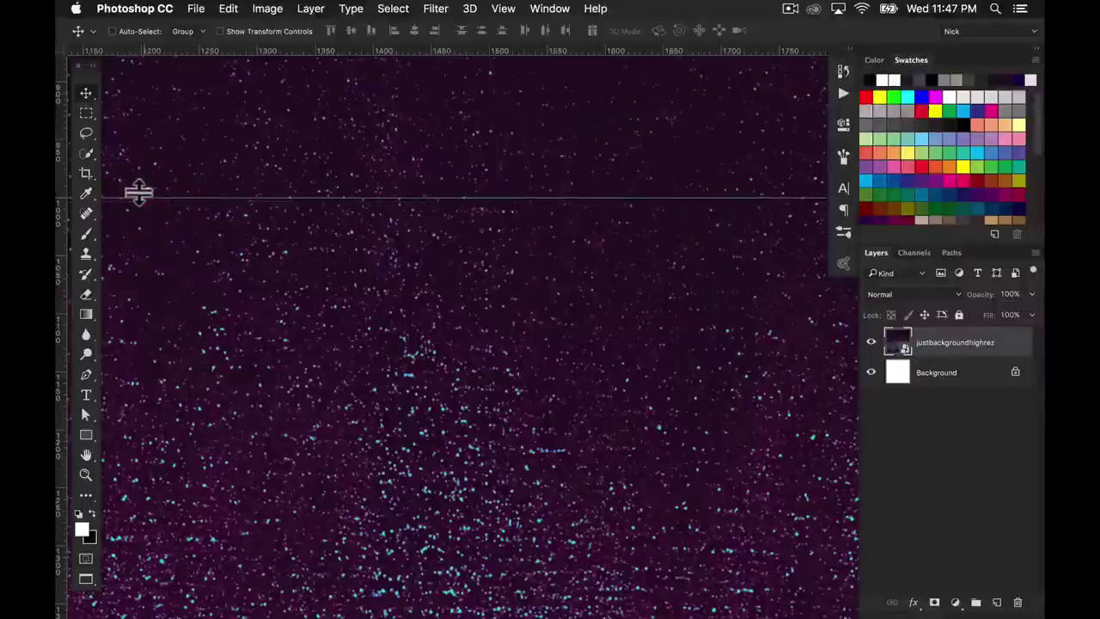
mouse_move(126, 193)
left_mouse_down()
mouse_move(122, 166)
mouse_move(120, 192)
left_mouse_up()
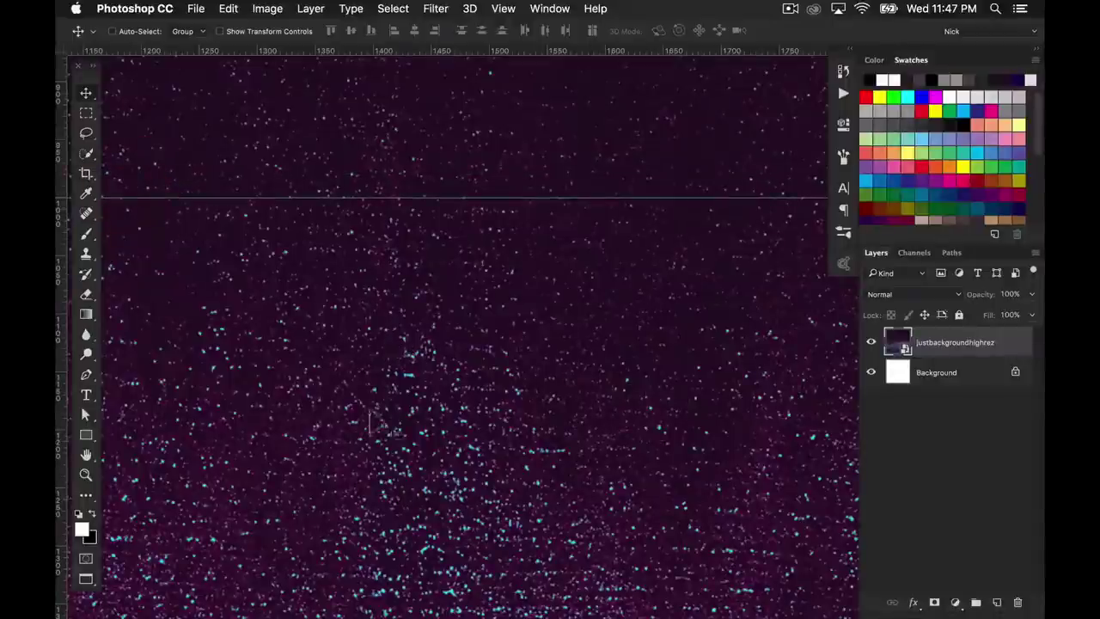
Place the second horizontal guide near 2000 px in the lower part of the image.
mouse_move(336, 513)
left_mouse_down()
mouse_move(384, 353)
mouse_move(418, 459)
mouse_move(410, 497)
mouse_move(456, 216)
mouse_move(398, 456)
mouse_move(435, 467)
mouse_move(466, 441)
mouse_move(472, 449)
left_mouse_up()
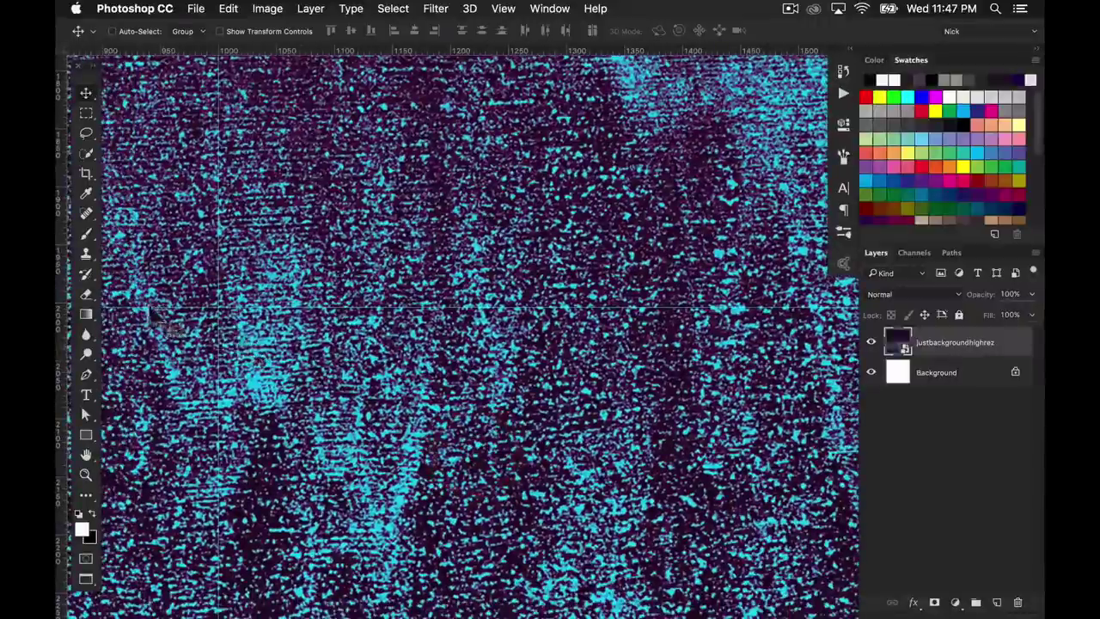
left_click_drag(155, 299, 150, 298)
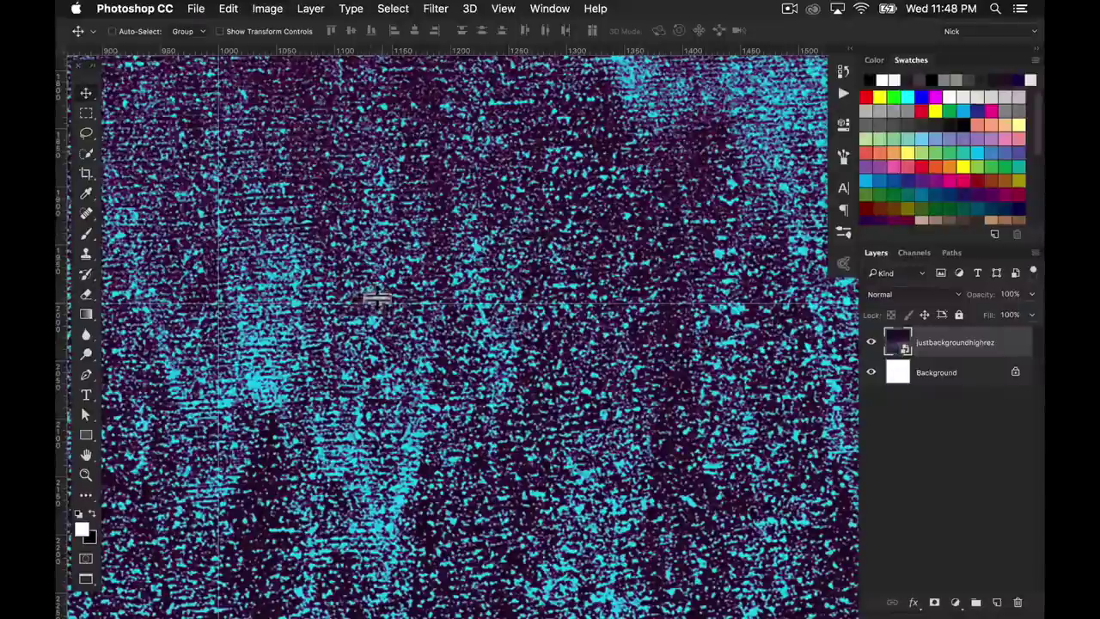
left_click(161, 11)
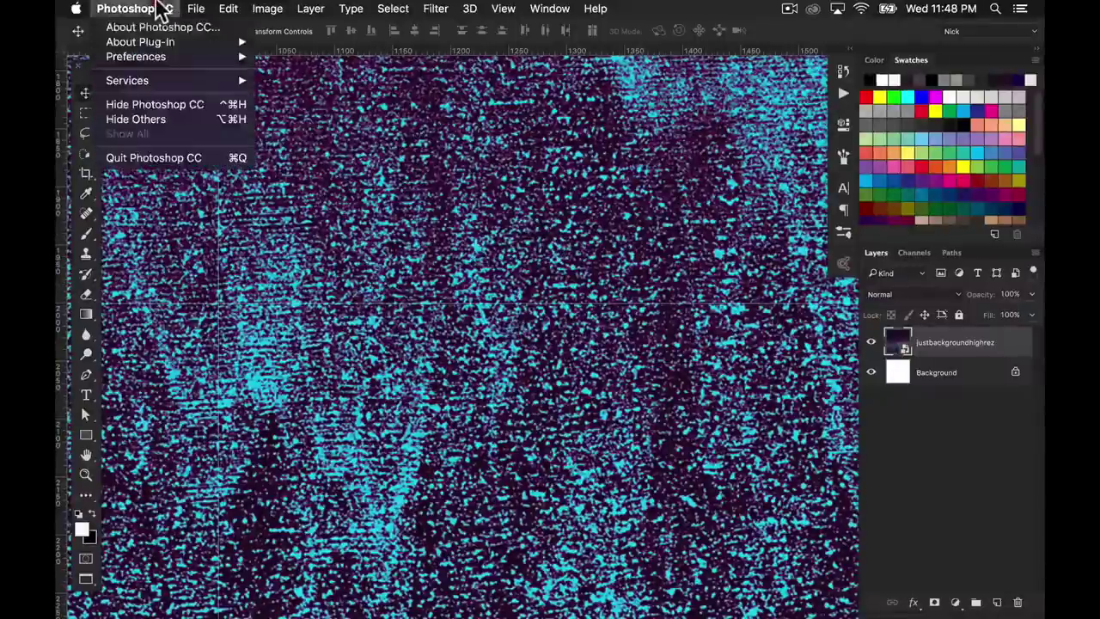
Fine-tune the lower horizontal guide to 1999.8 px for even spacing.
mouse_move(159, 58)
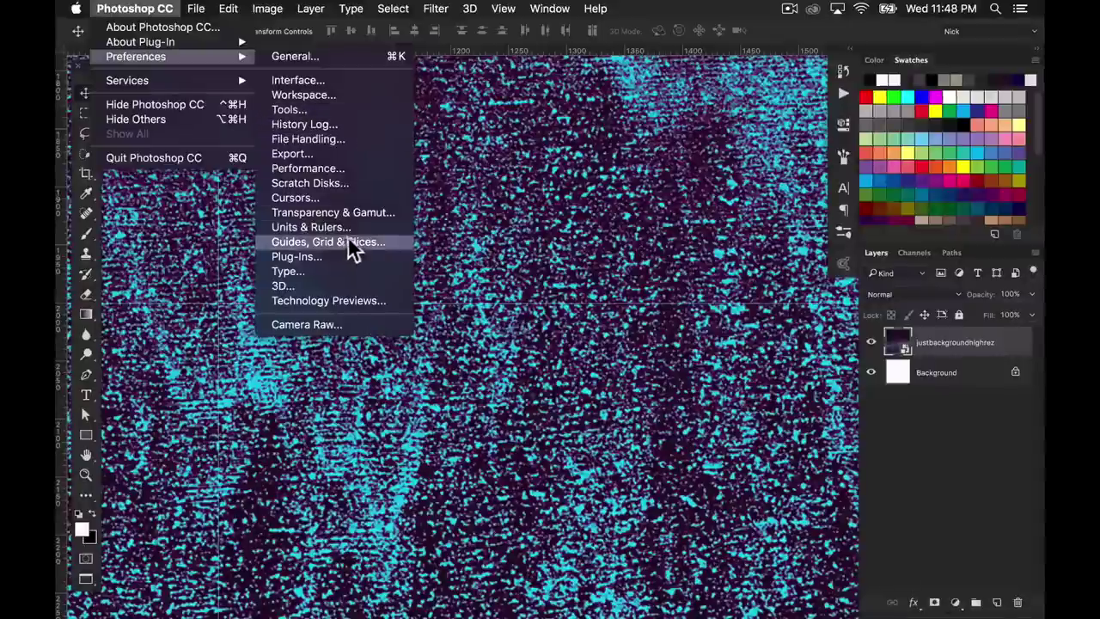
left_click(607, 205)
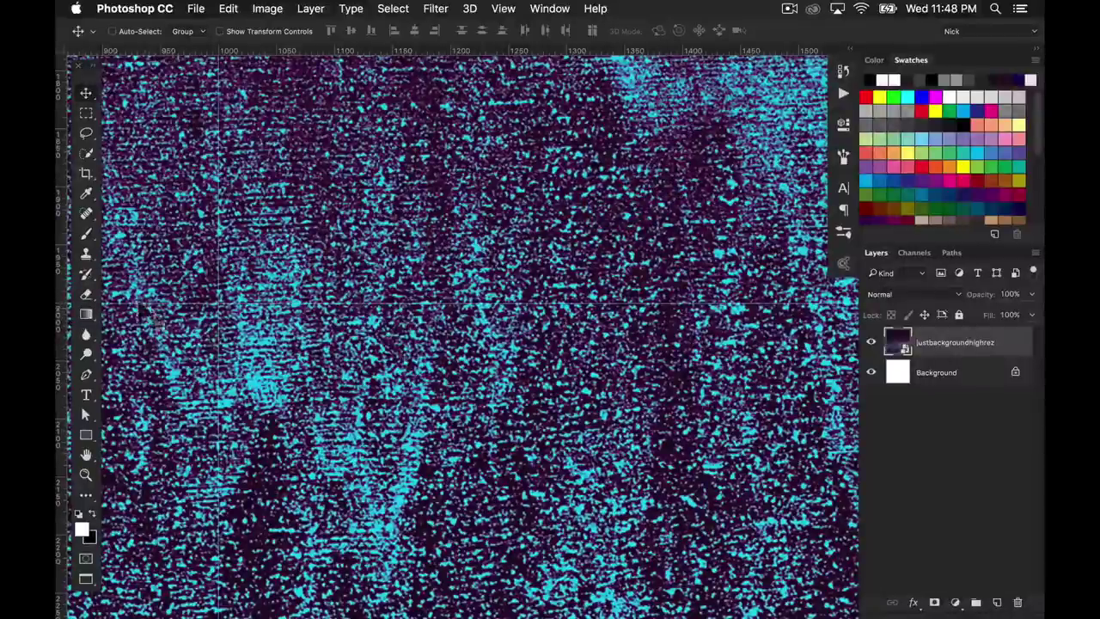
mouse_move(151, 303)
left_mouse_down()
mouse_move(163, 290)
mouse_move(148, 288)
mouse_move(156, 300)
left_mouse_up()
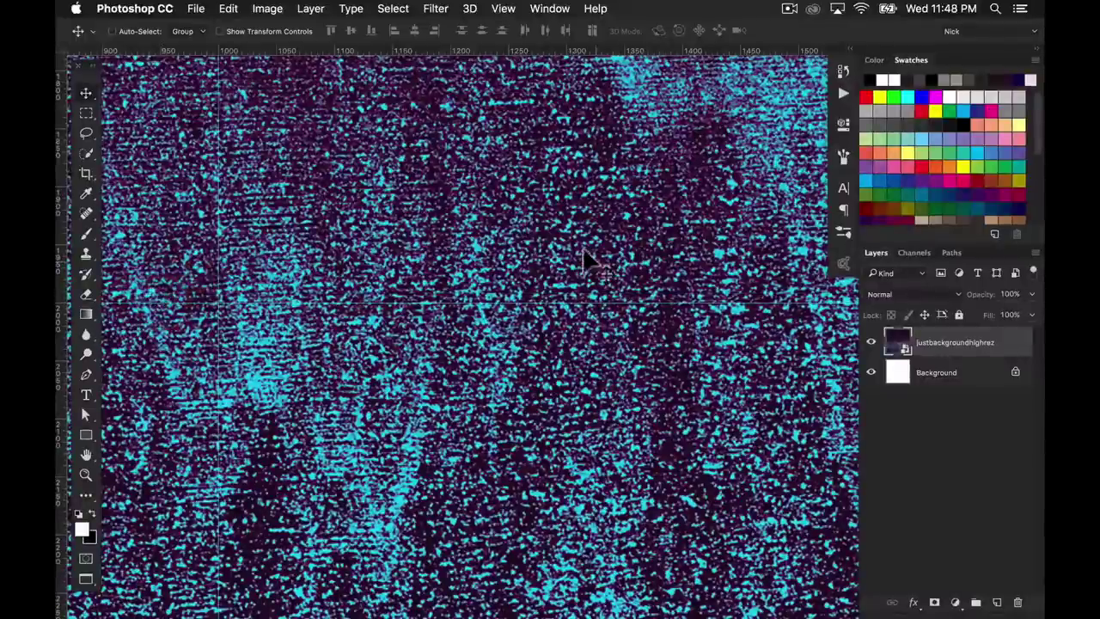
key("super")
Zoom out and center the whole particle image with its 3×3 guide grid.
key("super+minus")
key("super+minus")
key("super+minus")
key("super+minus")
key("super+minus")
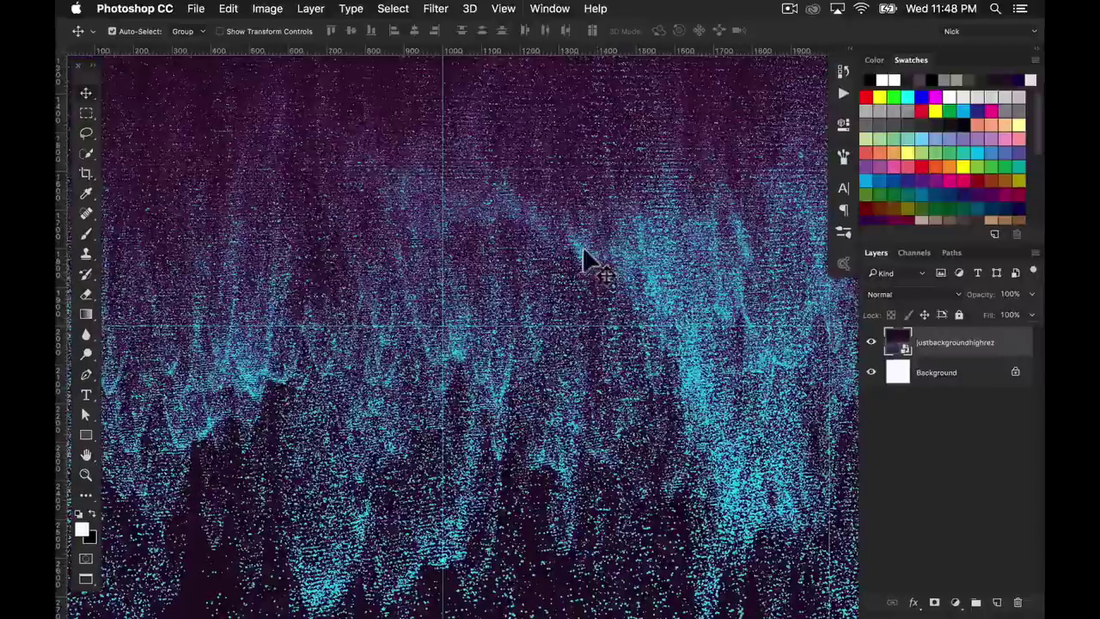
key("super+minus")
key("super+minus")
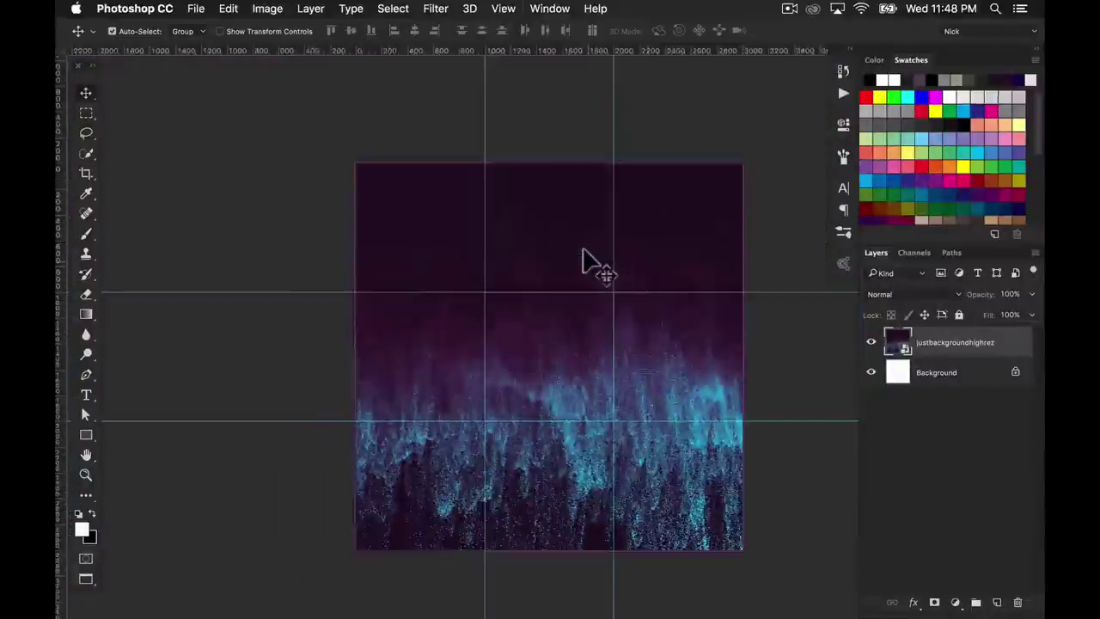
left_click_drag(630, 344, 587, 312)
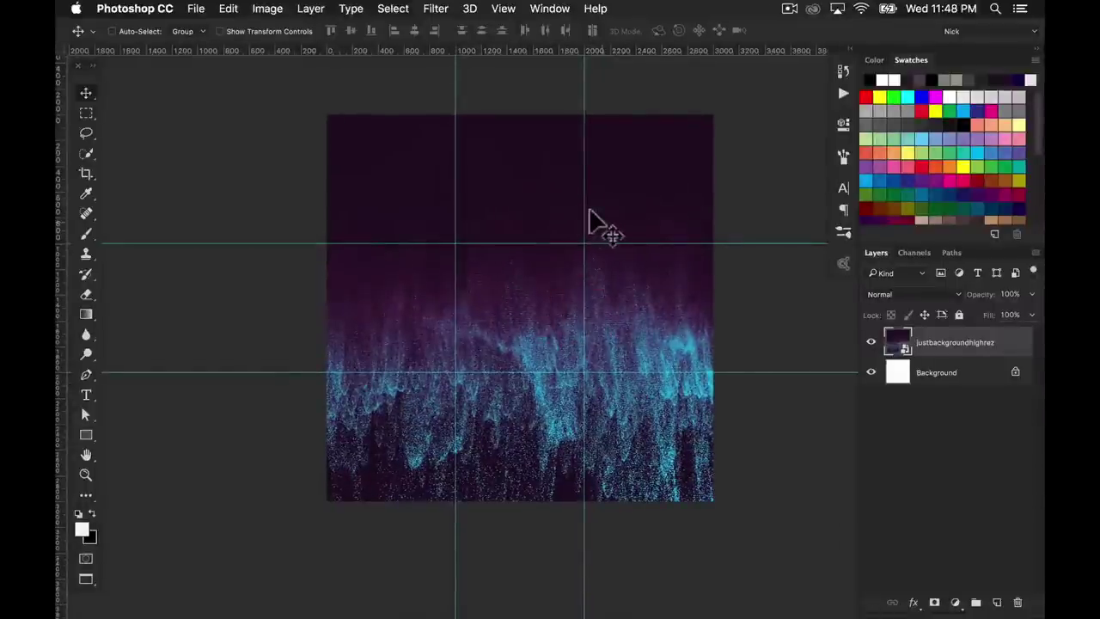
key("super+plus")
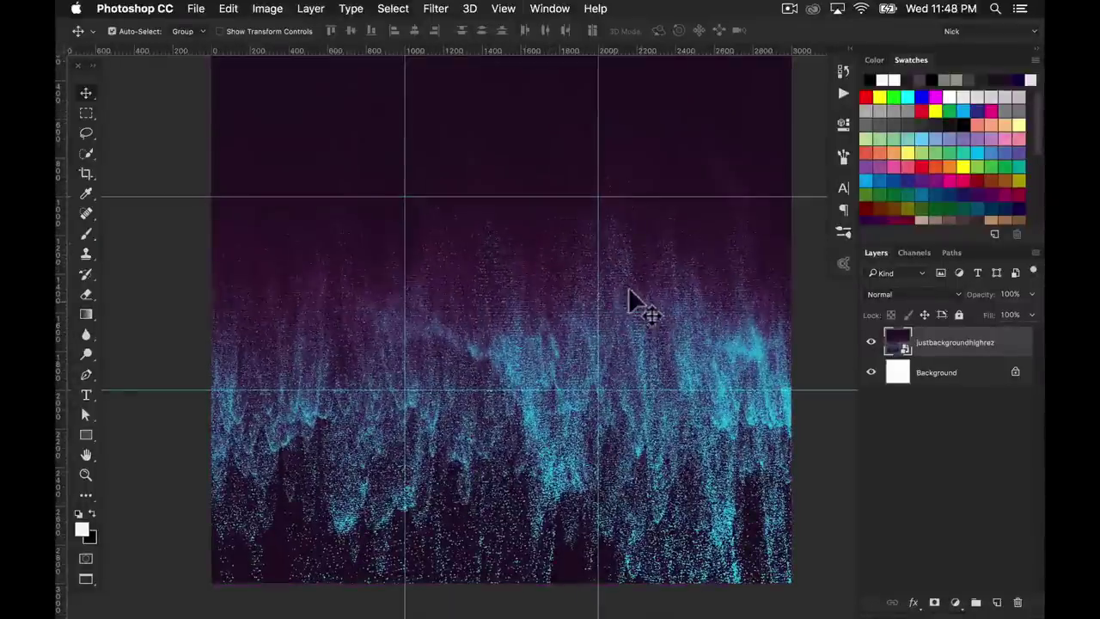
key("super+minus")
left_click_drag(656, 348, 582, 327)
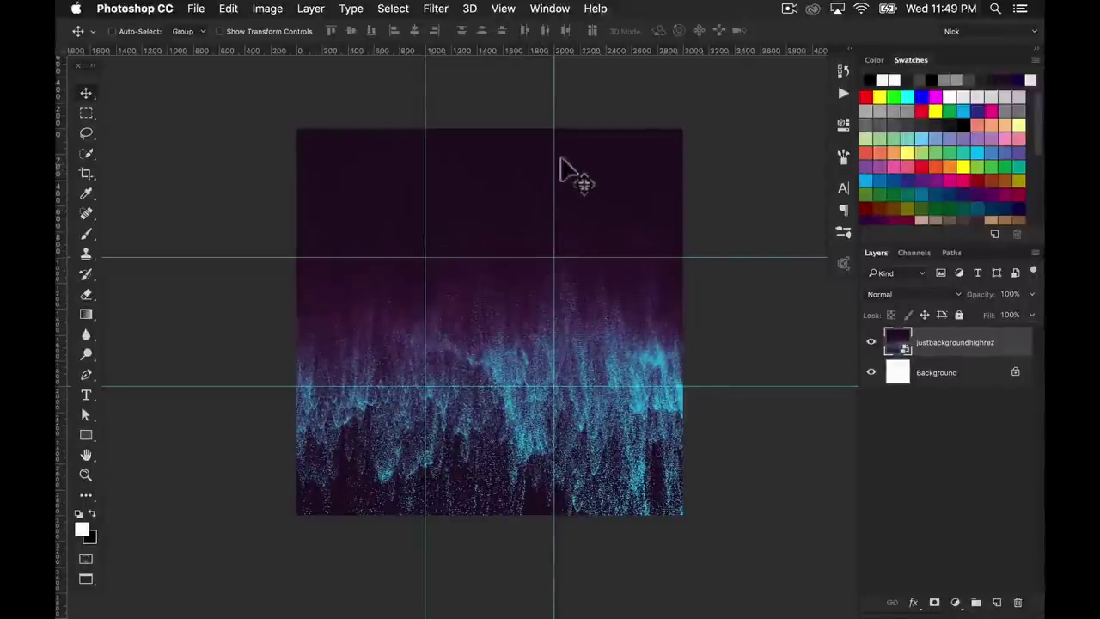
left_click(198, 9)
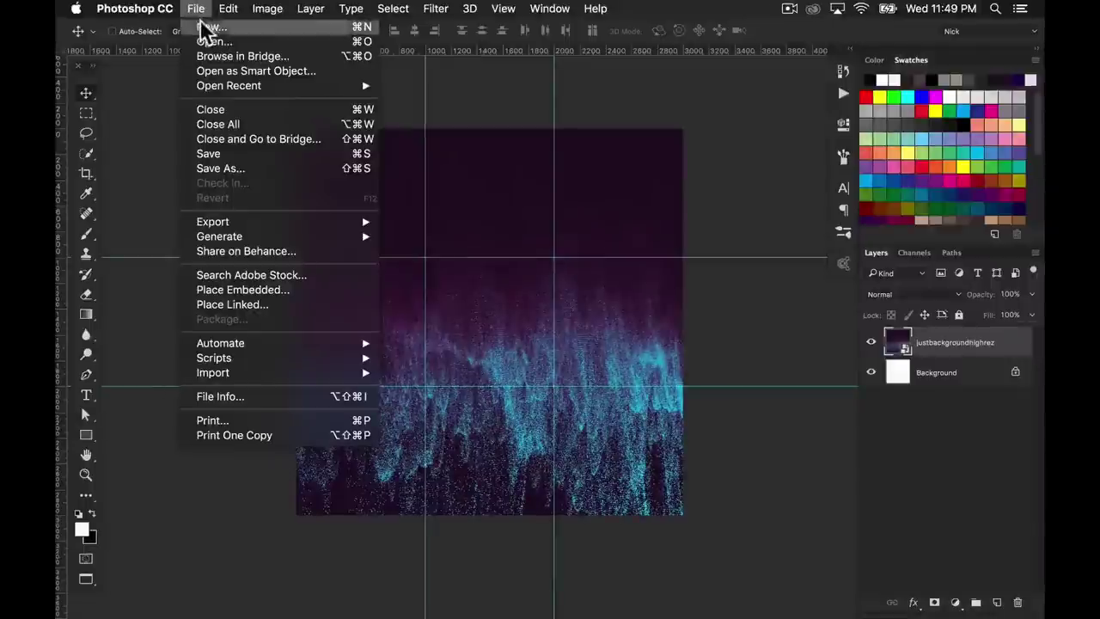
Create a new 1000 × 1000 px document at 72 pixels/inch.
left_click(207, 26)
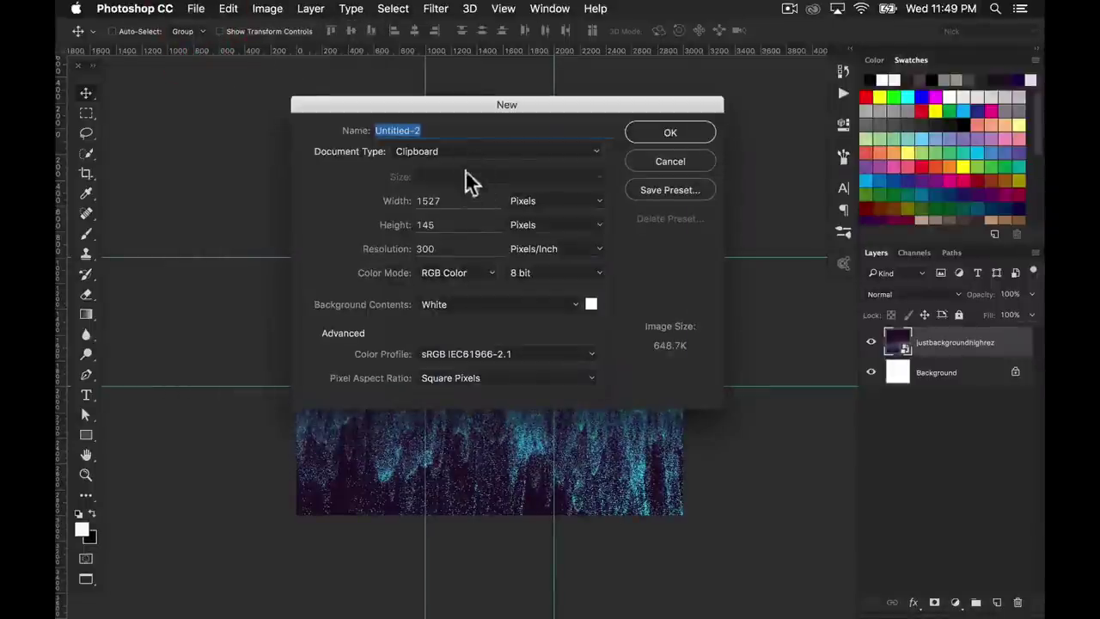
left_click(393, 200)
type("1000")
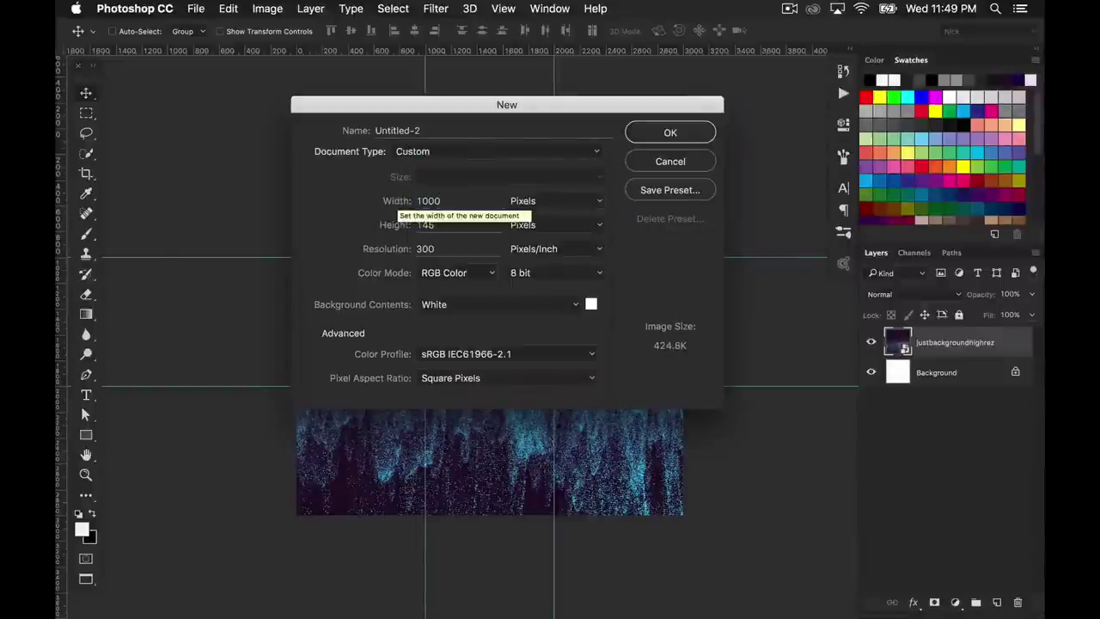
key("Tab")
type("1000")
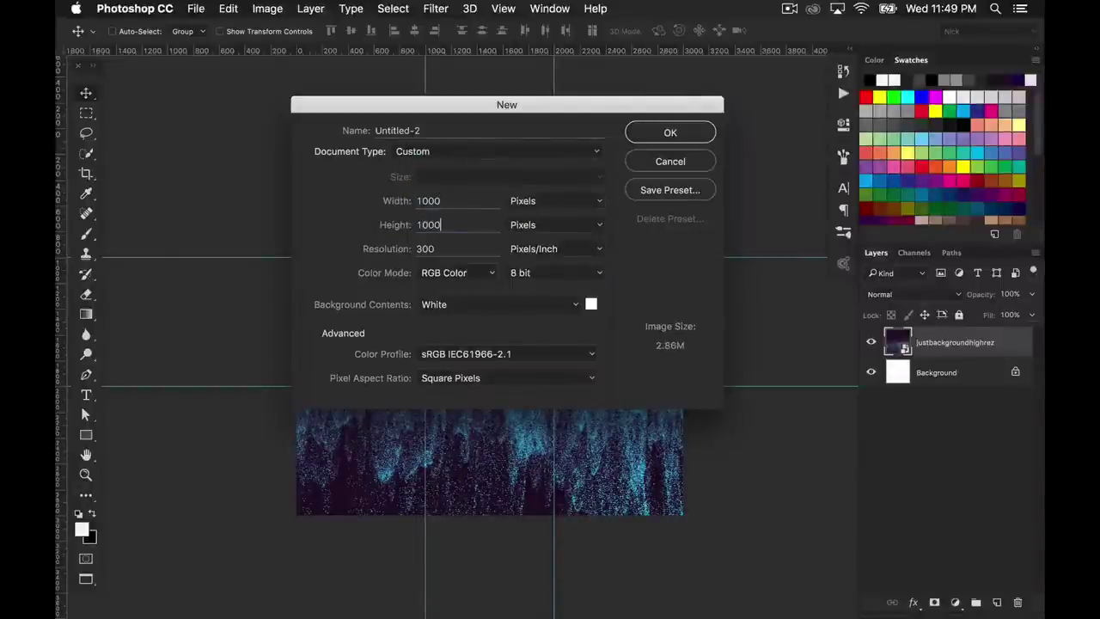
double_click(418, 248)
type("72")
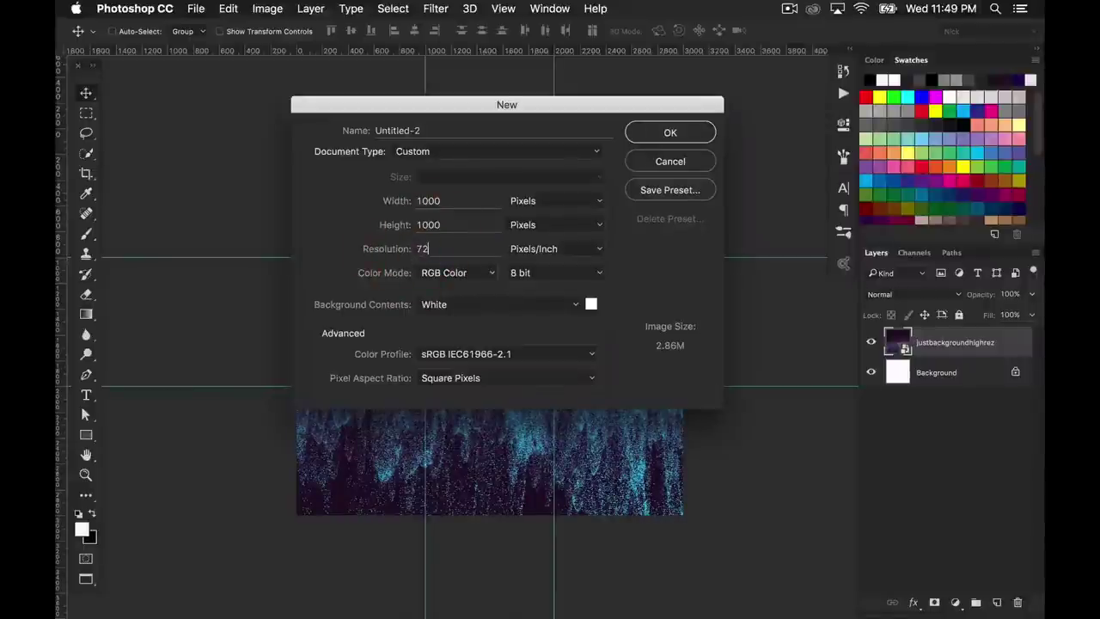
left_click(671, 133)
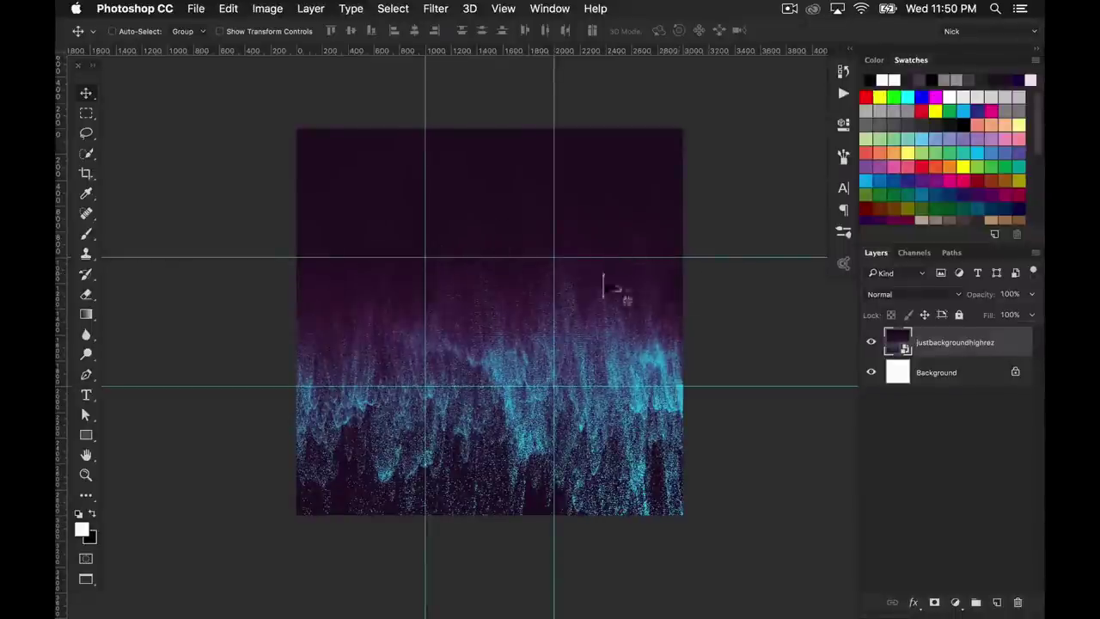
Switch to the Rectangular Marquee Tool from the selection tool flyout.
left_click(86, 112)
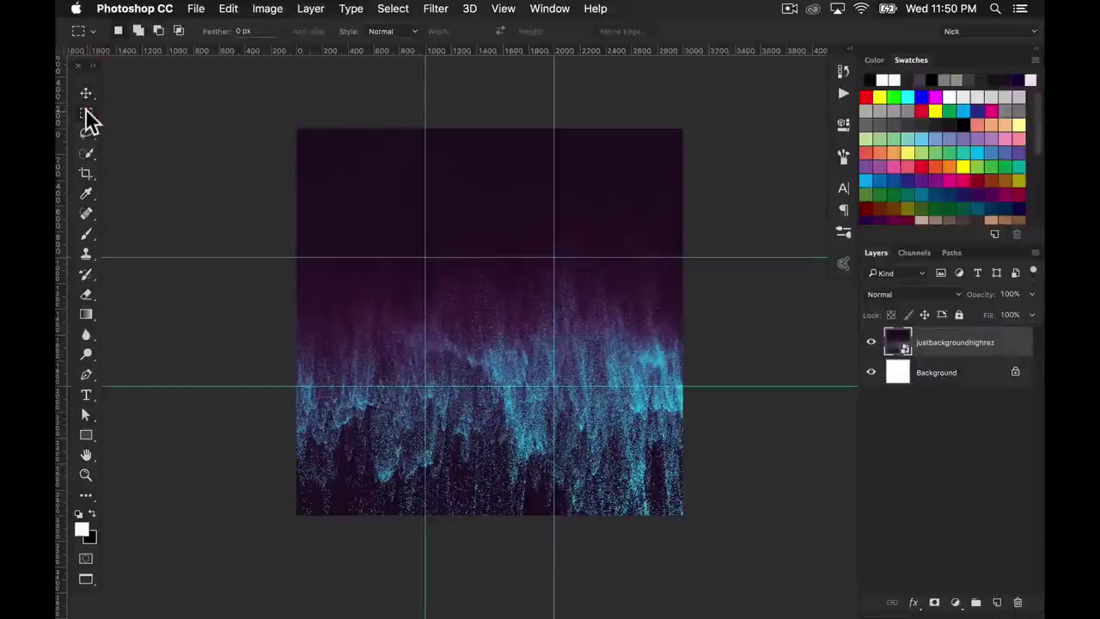
right_click(86, 112)
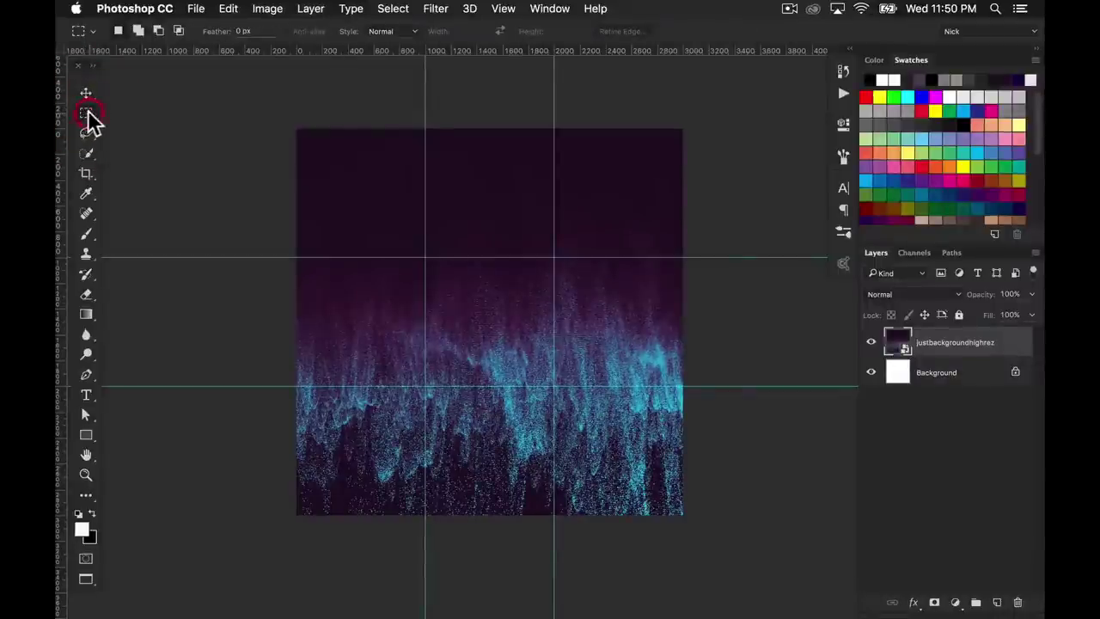
left_click(138, 114)
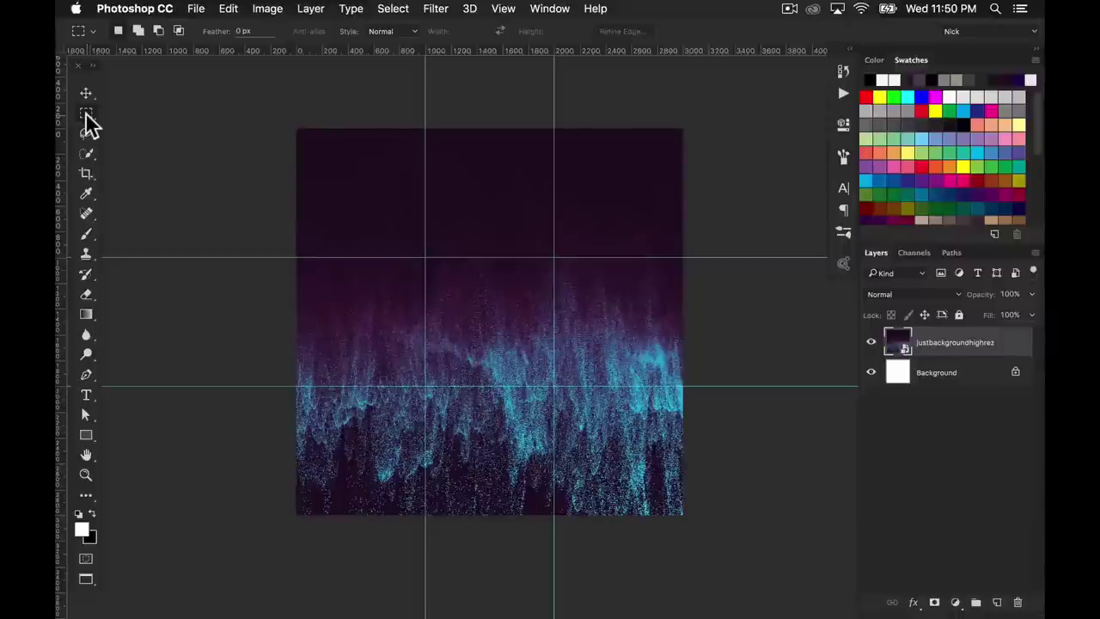
Check in the View menu that Snap is ticked.
left_click(503, 9)
left_click(505, 10)
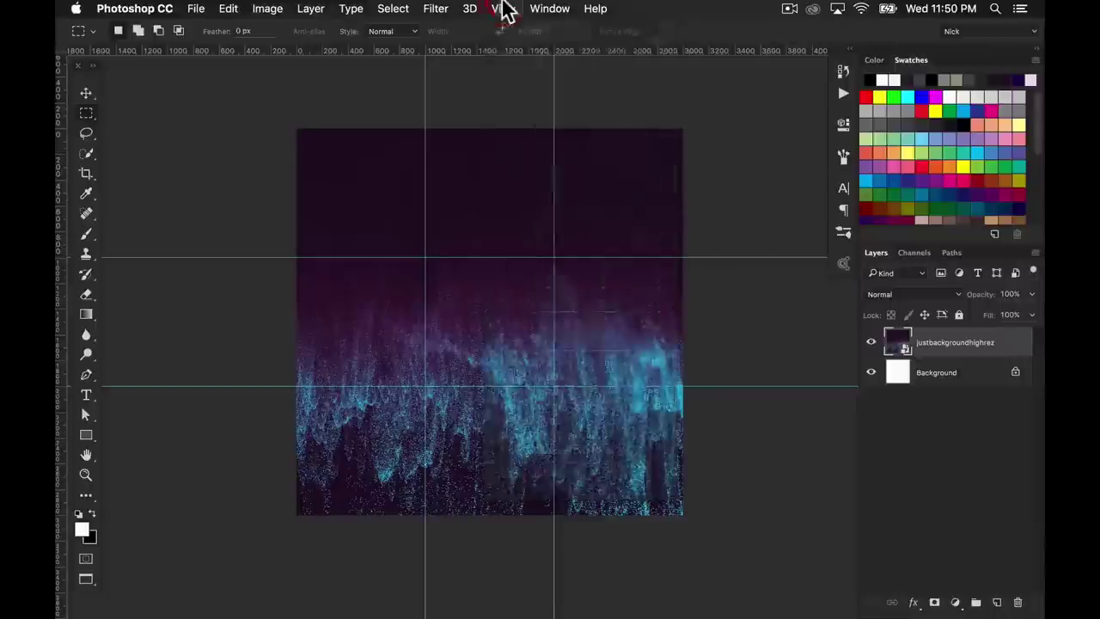
left_click(505, 10)
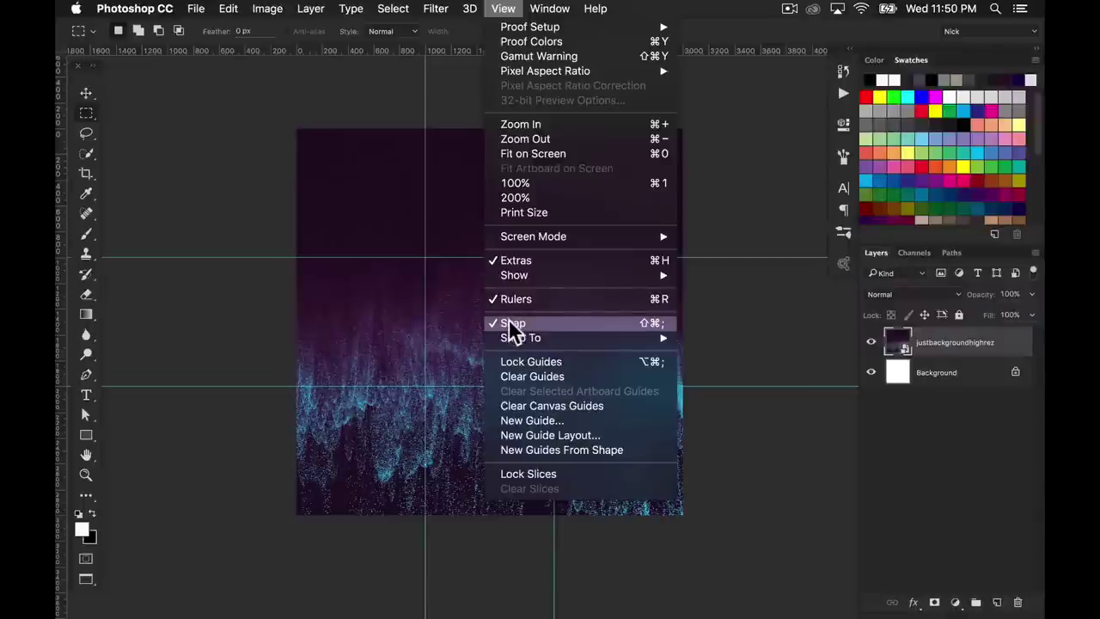
Trial-select the top-left tile, deselect it, and confirm snapping stays on.
left_click(503, 8)
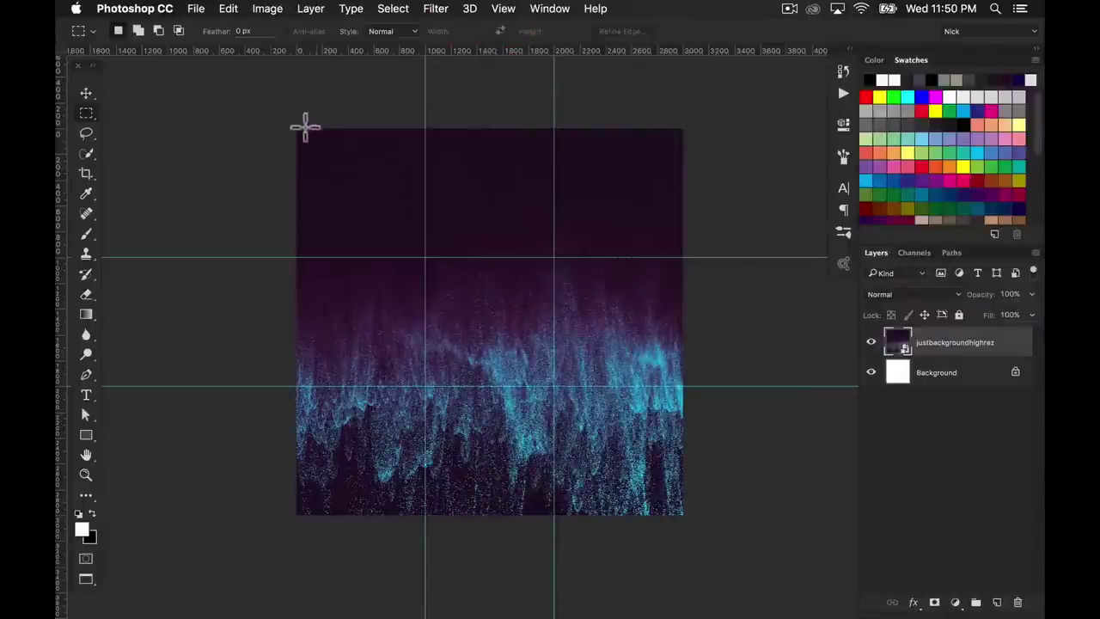
left_click_drag(297, 130, 414, 250)
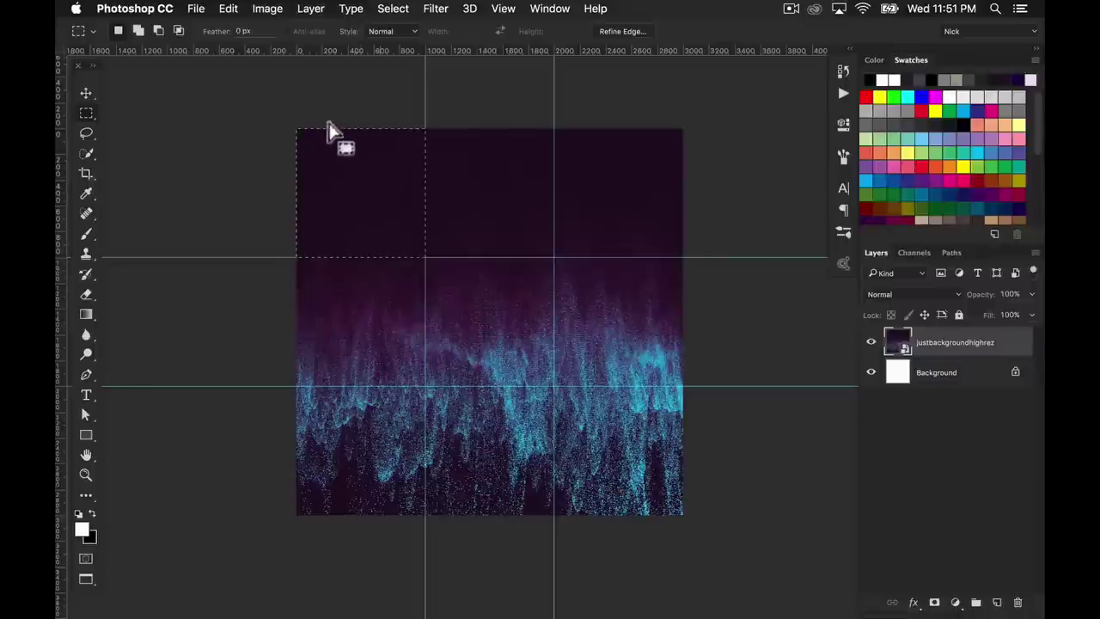
left_click(300, 122)
left_click(503, 9)
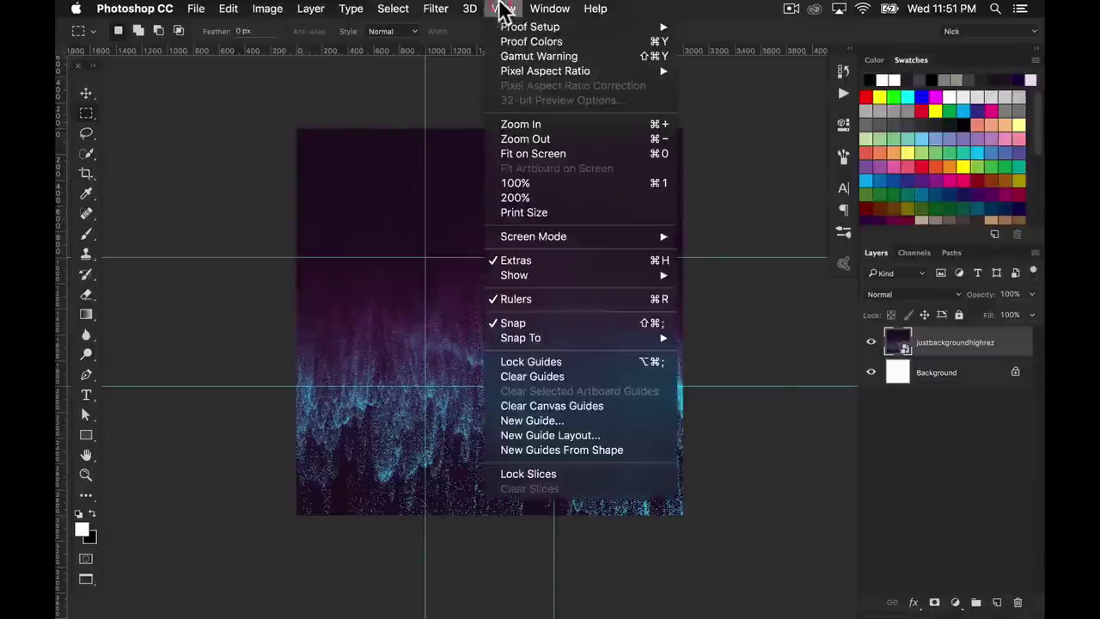
left_click(503, 9)
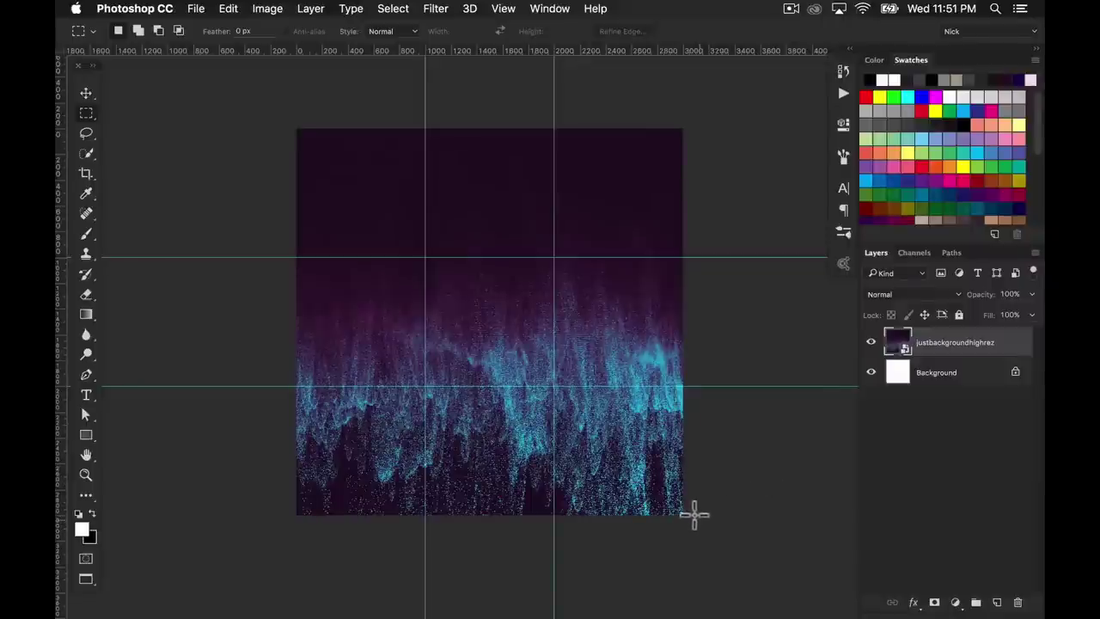
Select the bottom-right grid tile and copy it with Cmd+C.
left_click_drag(679, 521, 650, 467)
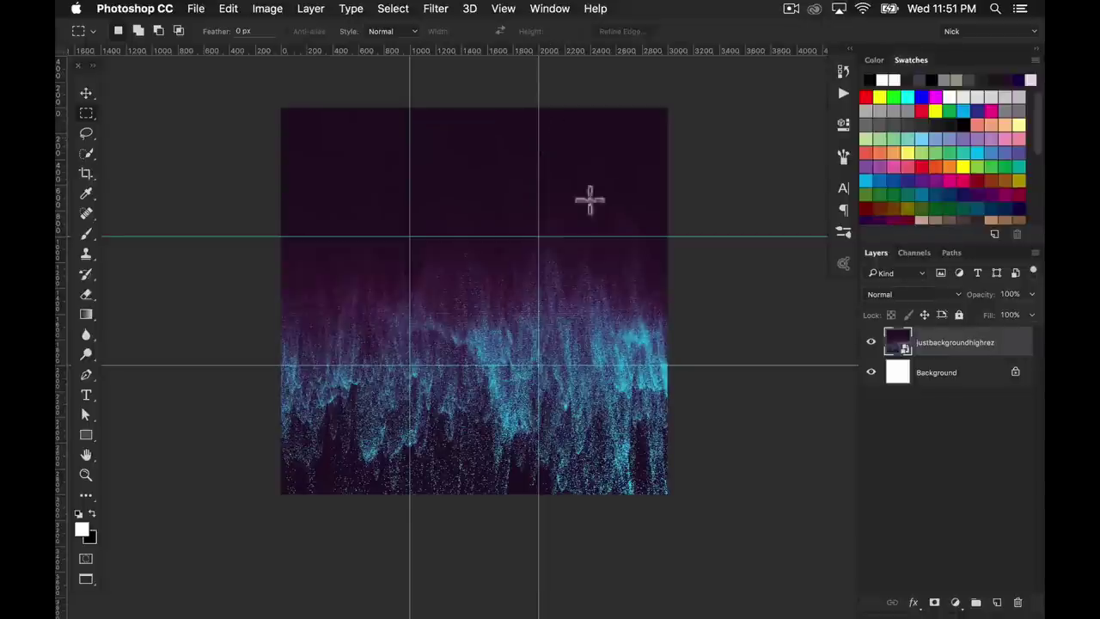
left_click_drag(669, 492, 541, 356)
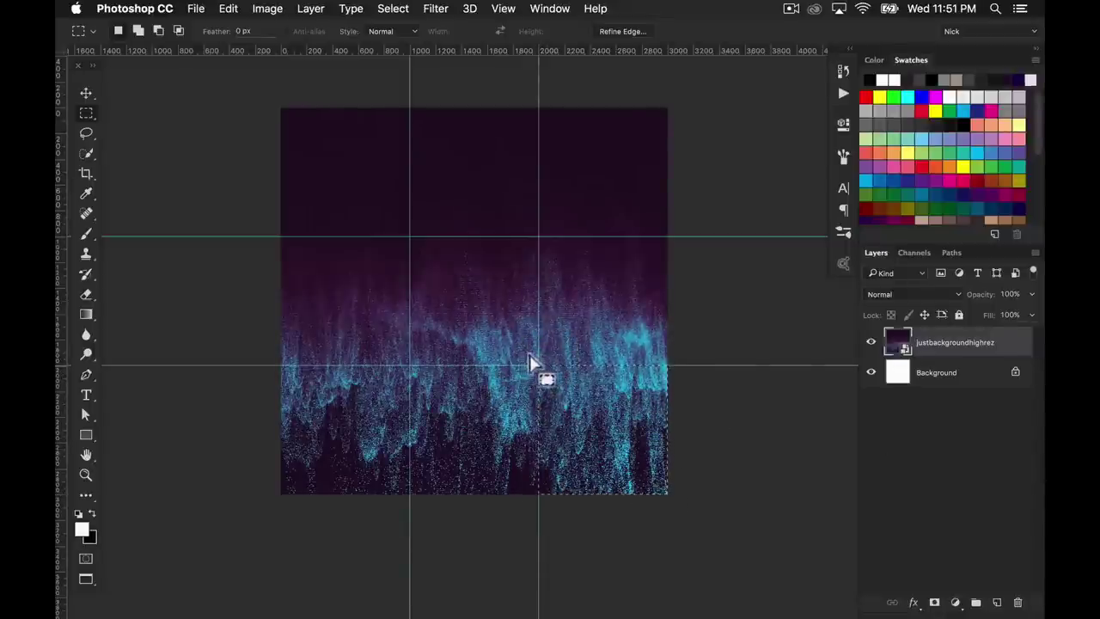
key("super+c")
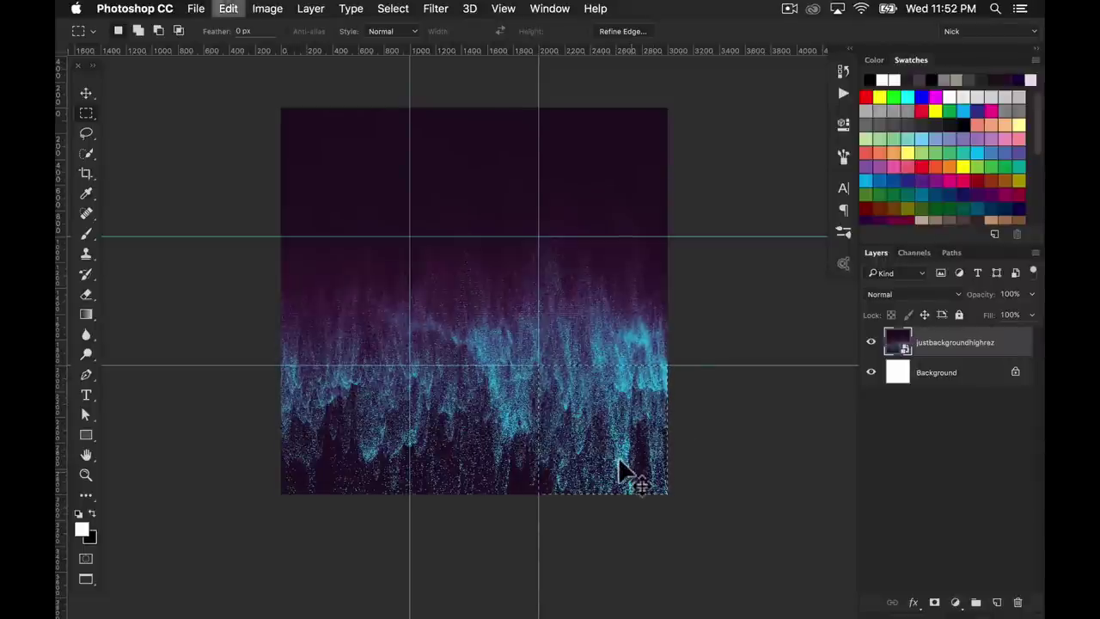
left_click(231, 8)
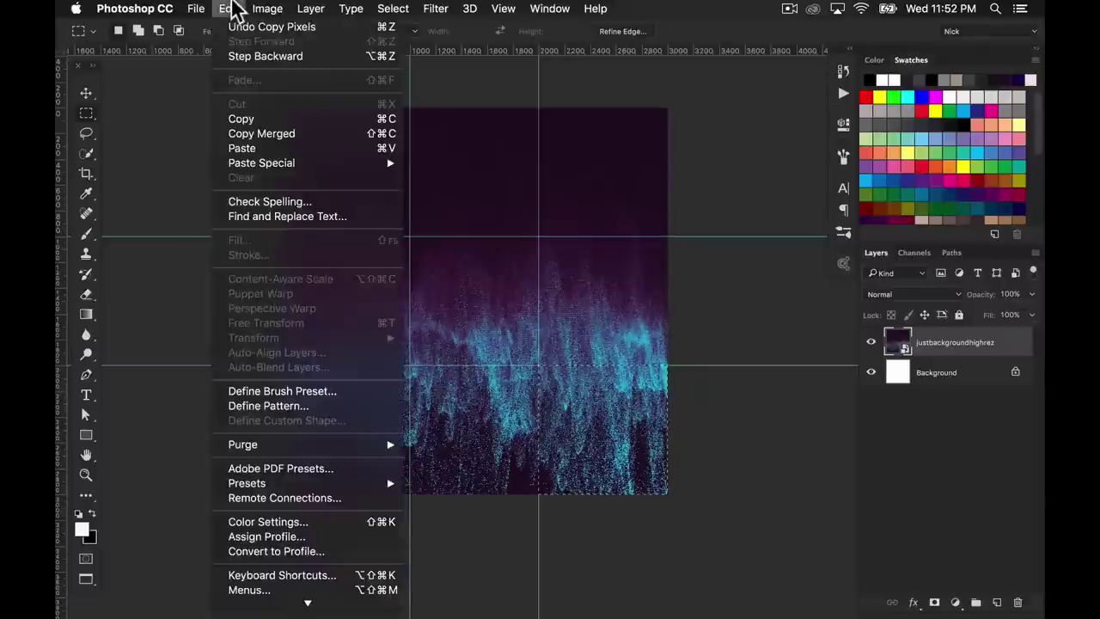
Paste the copied tile into the 1000 × 1000 Untitled-2 document as Layer 1.
left_click(676, 91)
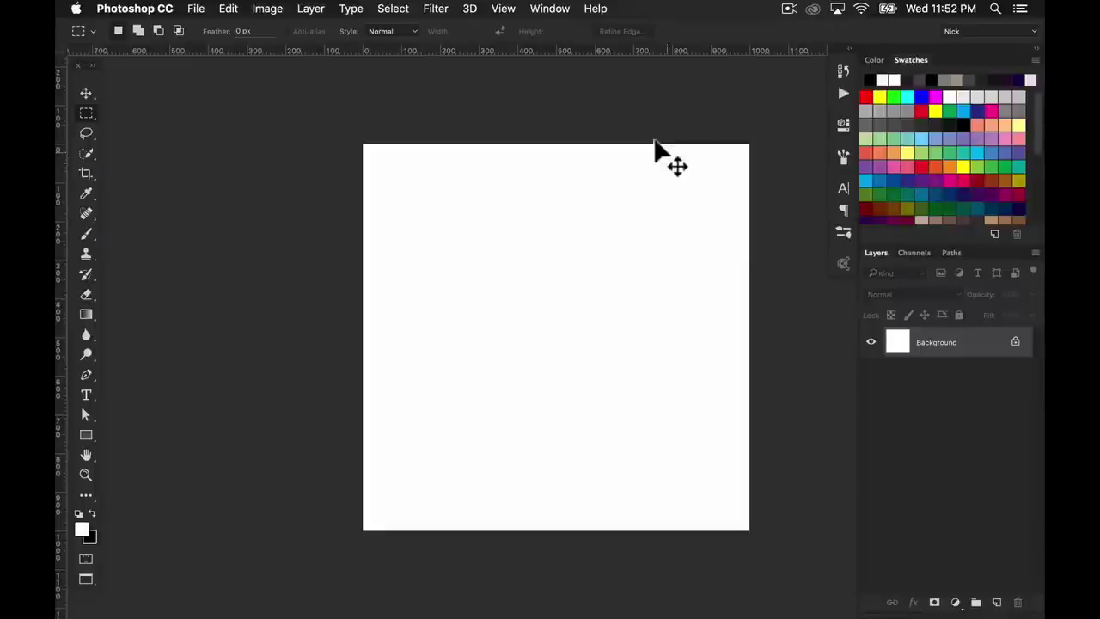
key("super+v")
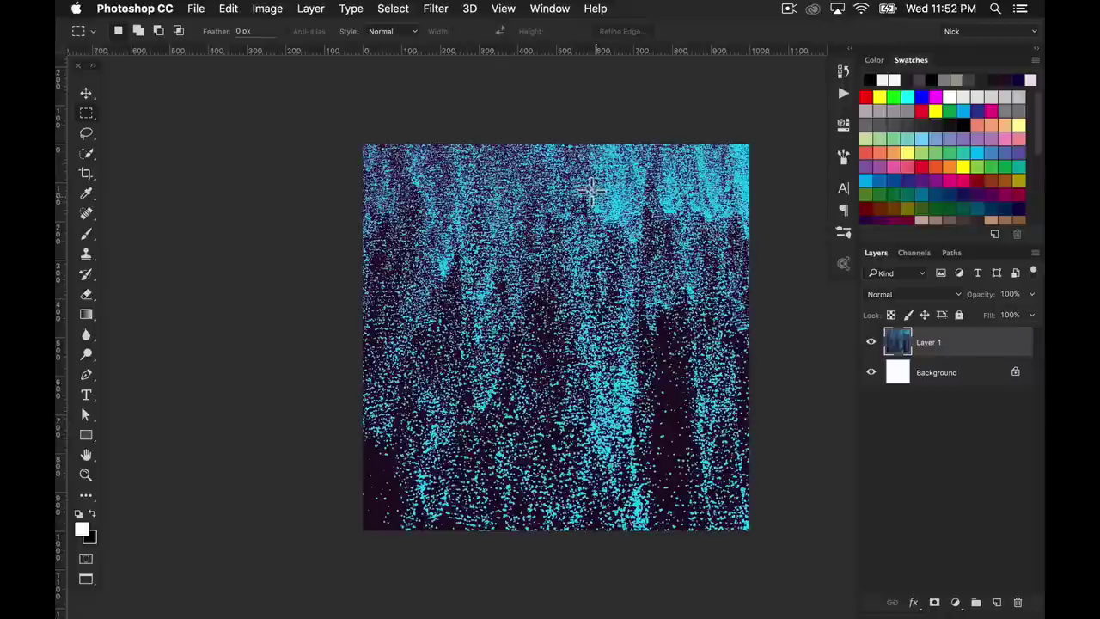
Choose File > Export > Save for Web (Legacy) for the tile document.
left_click(196, 9)
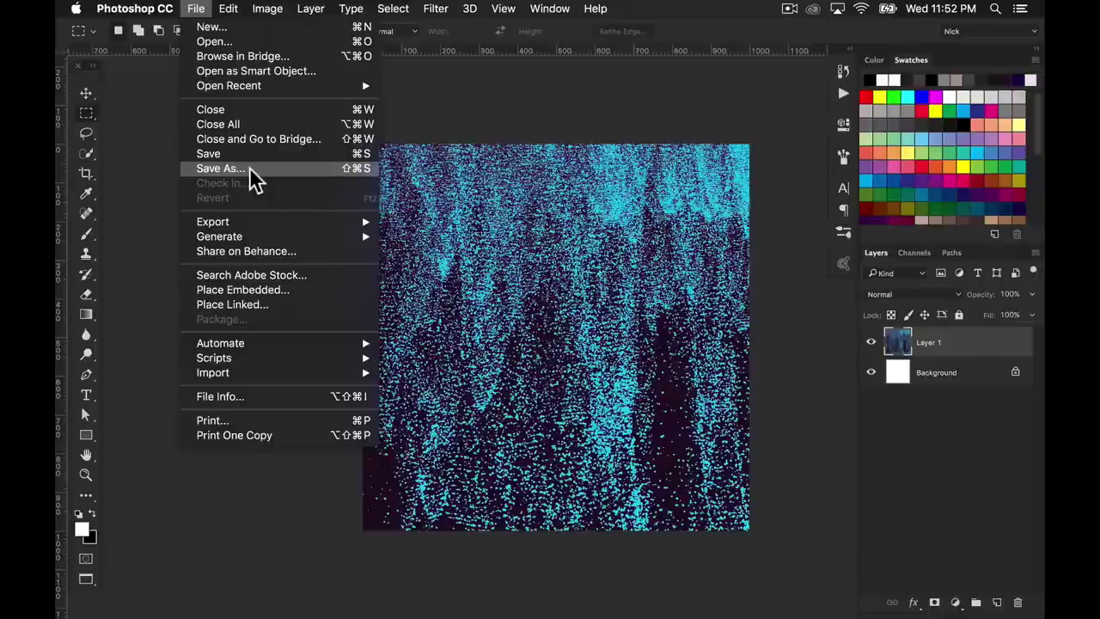
left_click(504, 163)
left_click(197, 9)
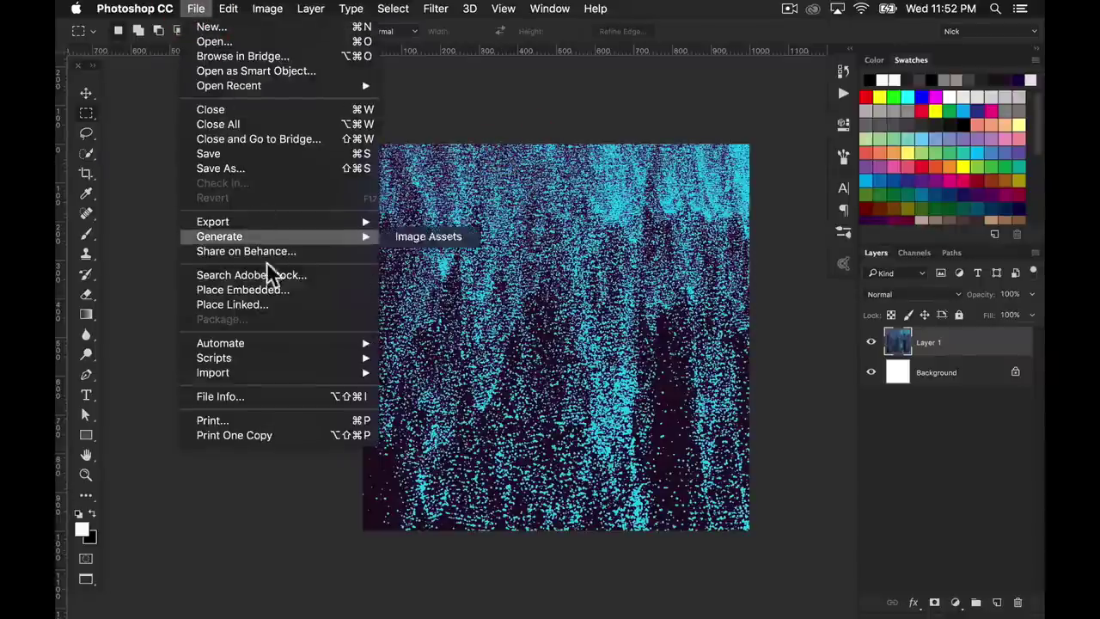
mouse_move(281, 347)
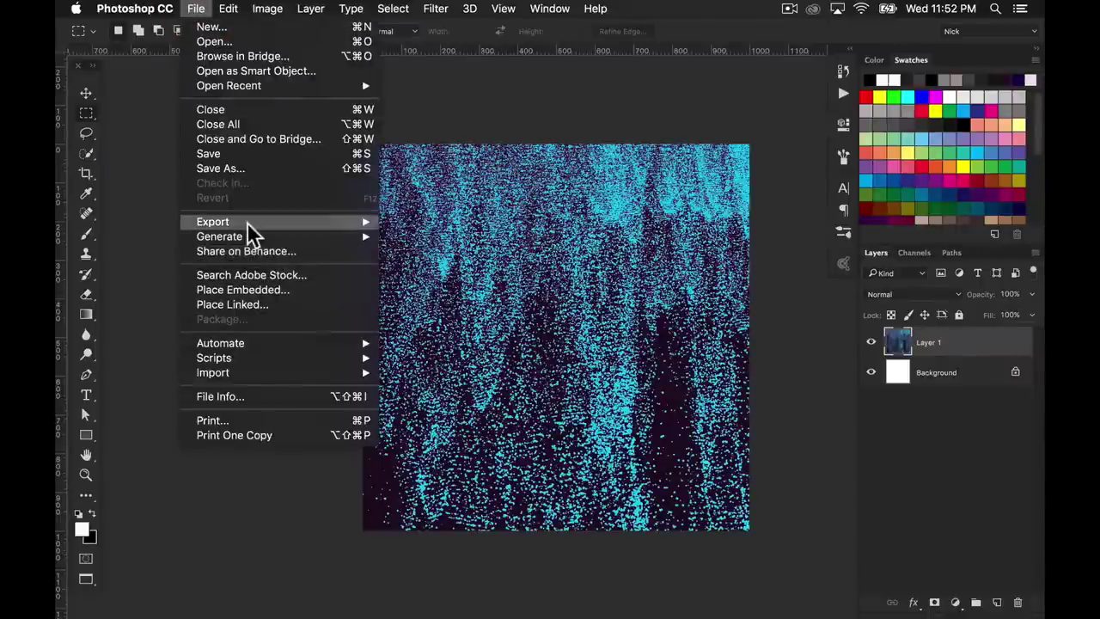
mouse_move(249, 231)
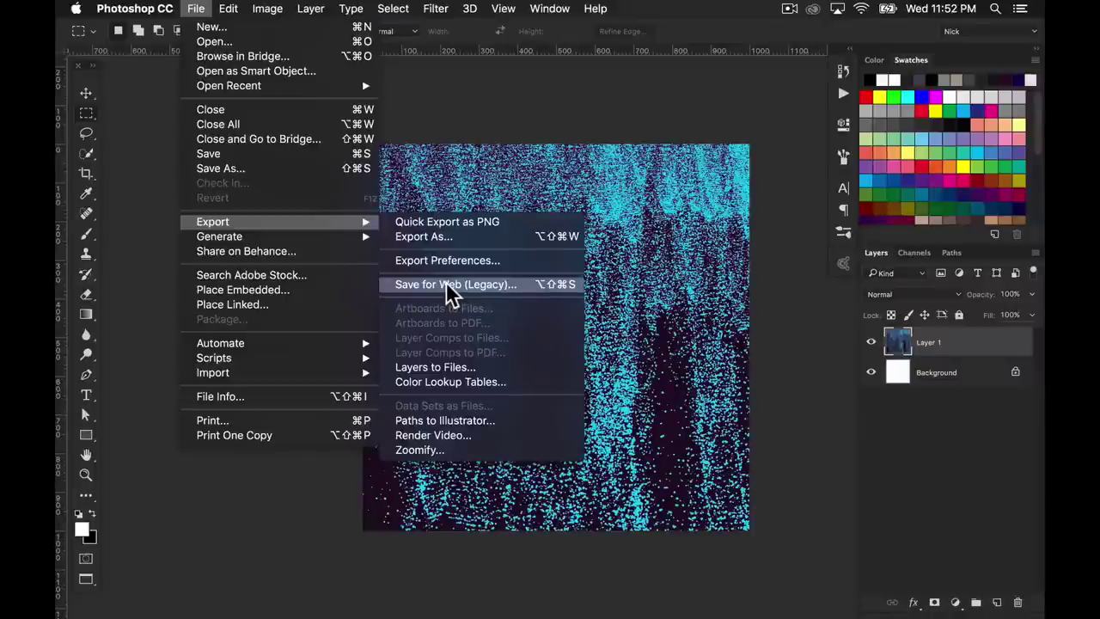
mouse_move(221, 10)
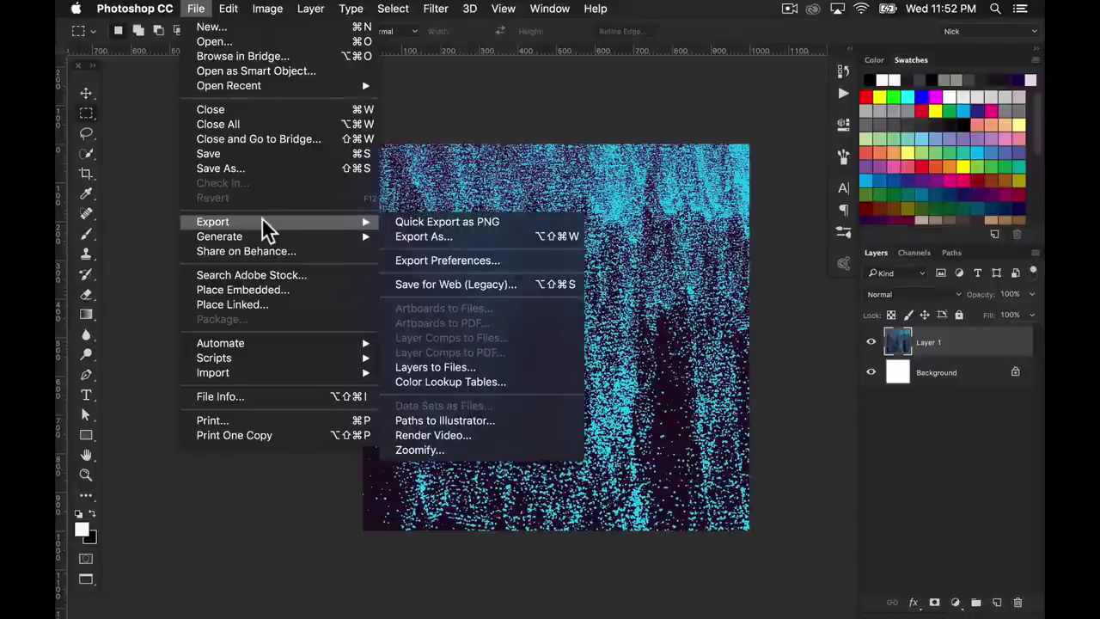
left_click(457, 286)
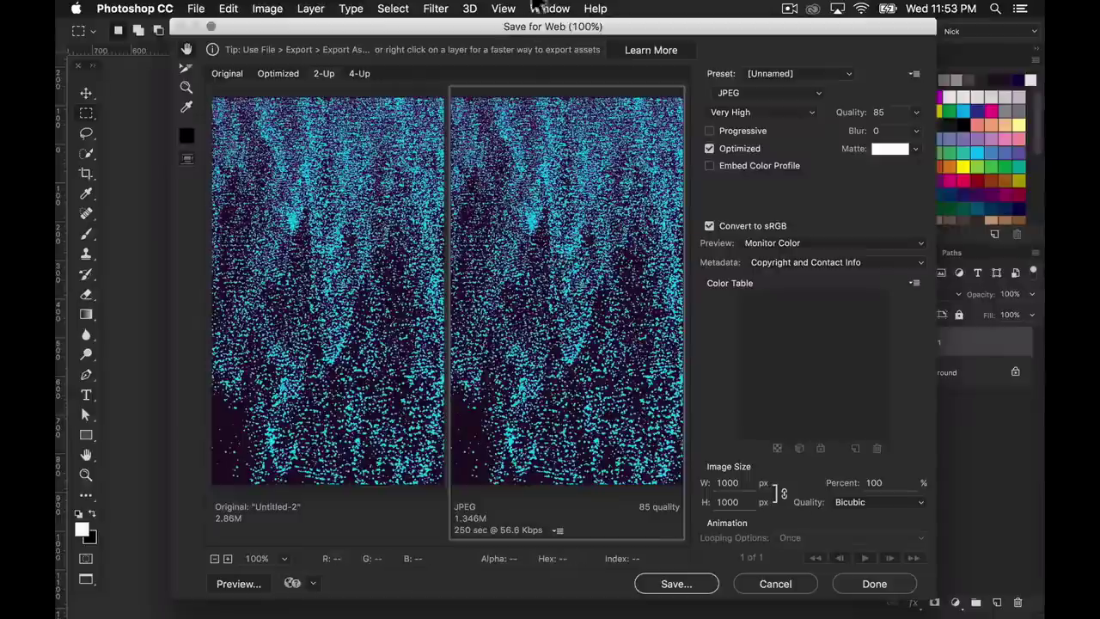
Compare the original and optimized JPEG previews of the tile.
left_click(350, 217)
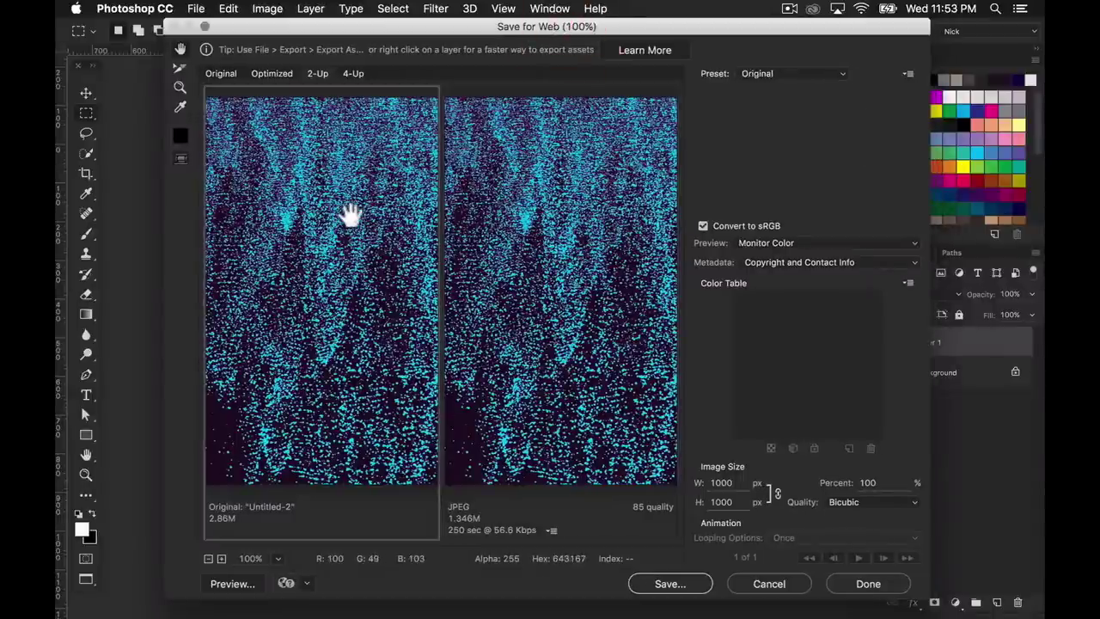
left_click(585, 254)
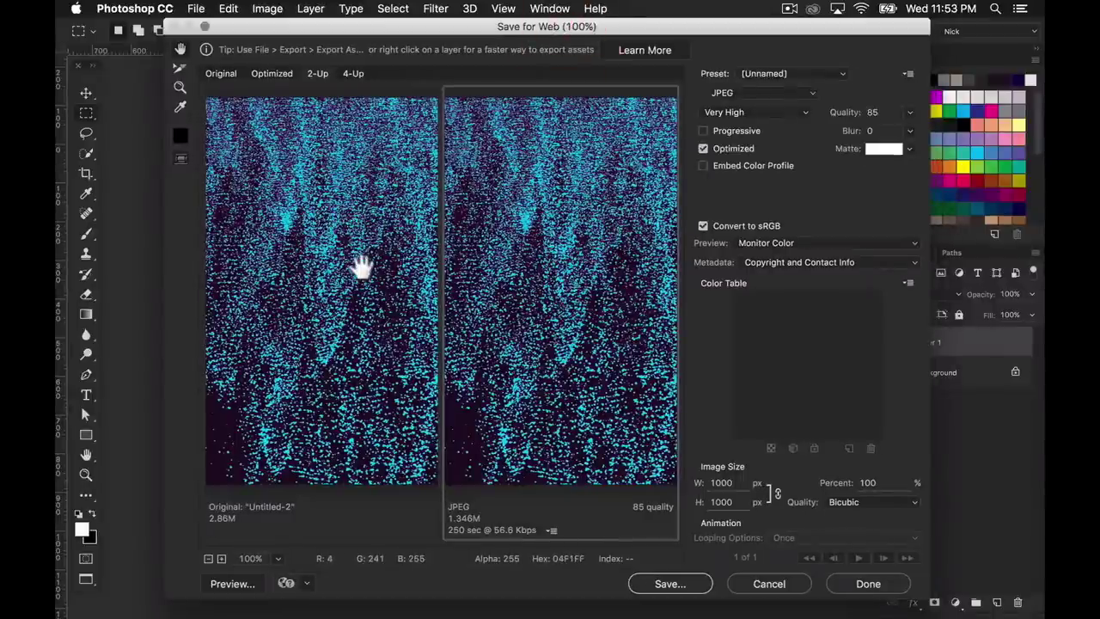
left_click(402, 233)
left_click(554, 222)
left_click(554, 222)
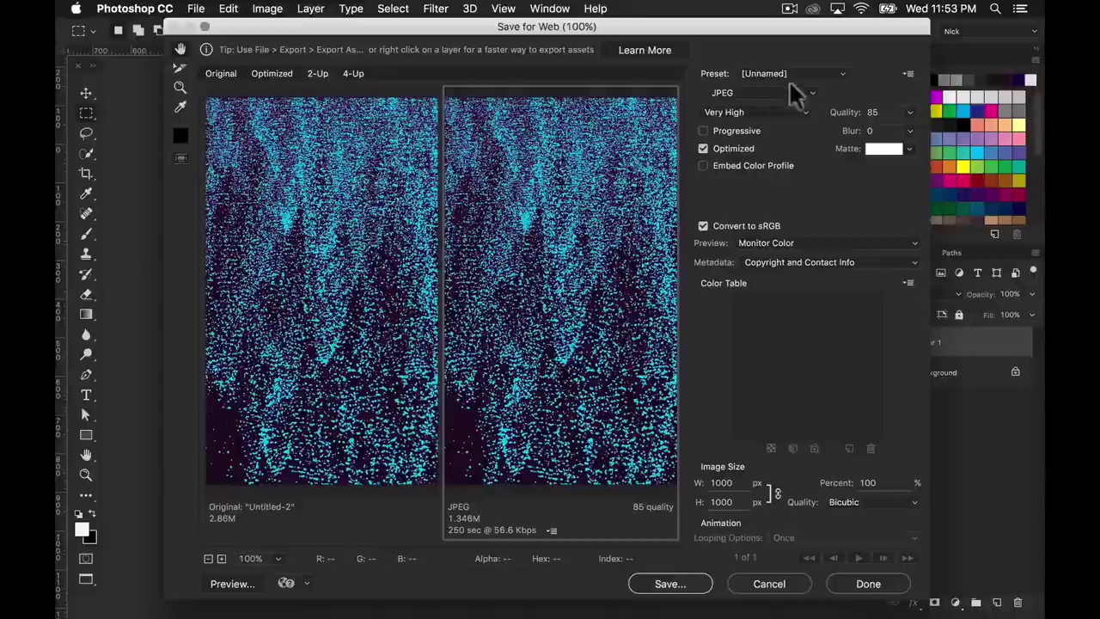
Keep JPEG with the Very High preset and lower quality from 85 to 80.
left_click(763, 93)
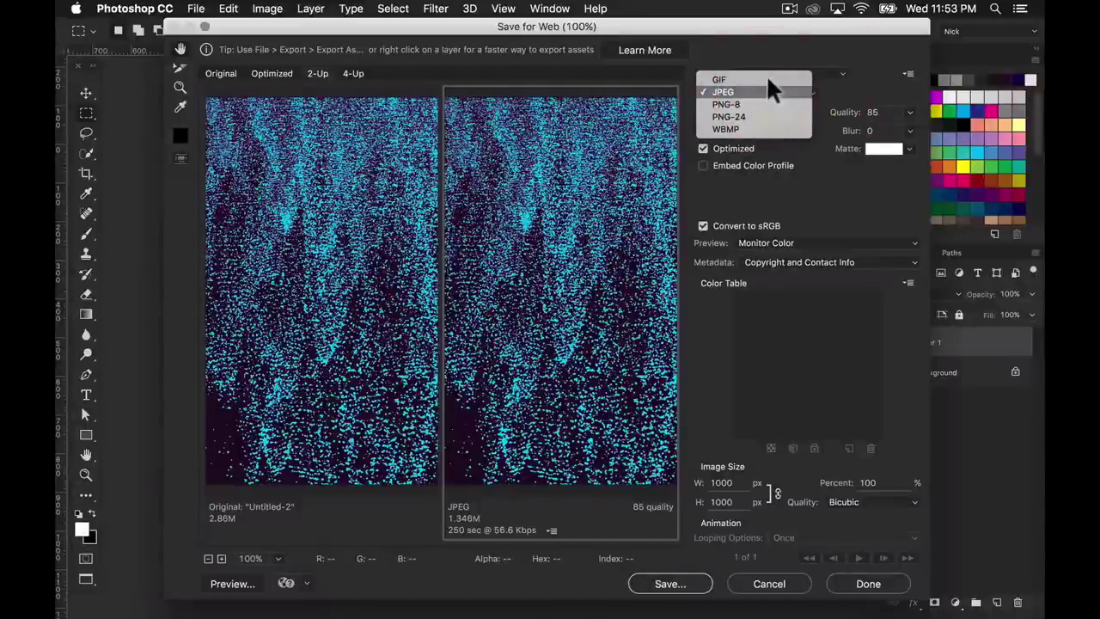
left_click(815, 87)
left_click(784, 114)
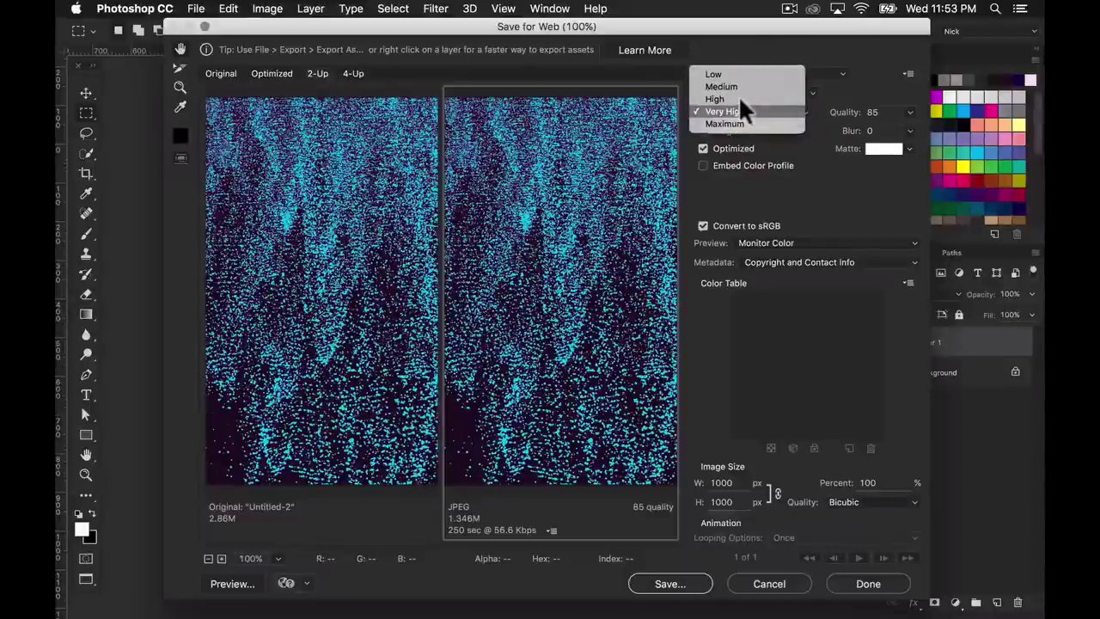
left_click(750, 108)
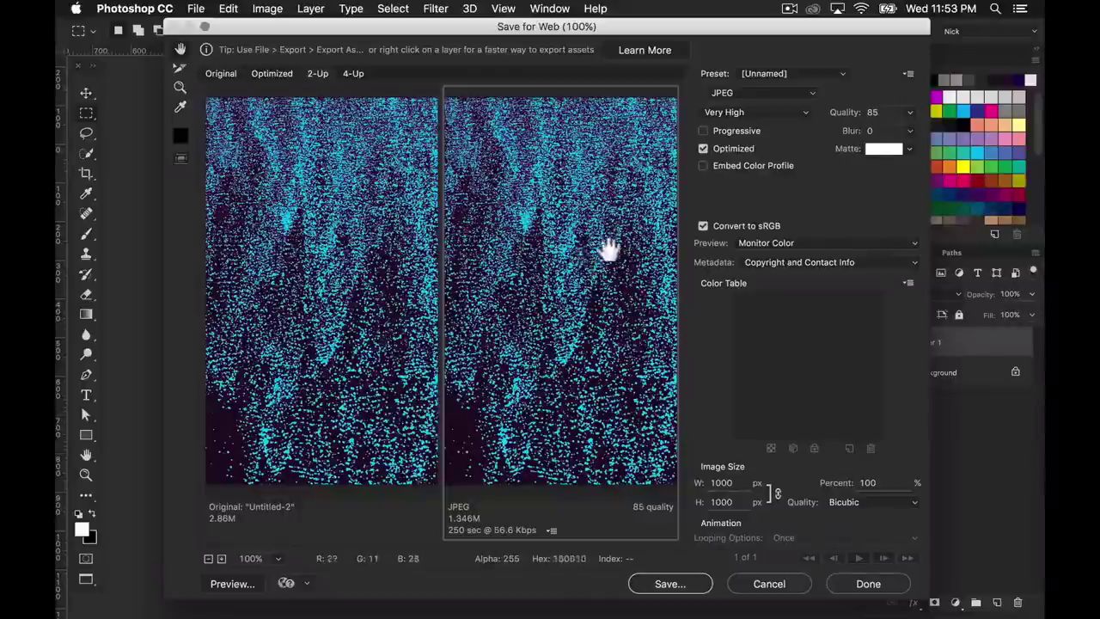
left_click(908, 112)
left_click_drag(899, 131, 879, 121)
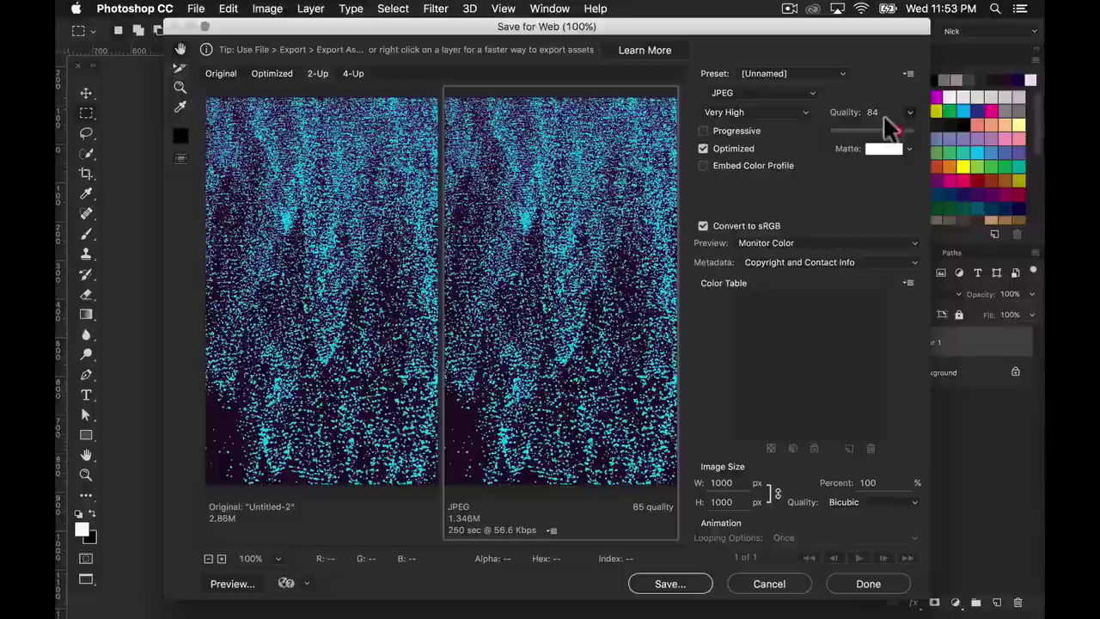
left_click_drag(882, 119, 880, 119)
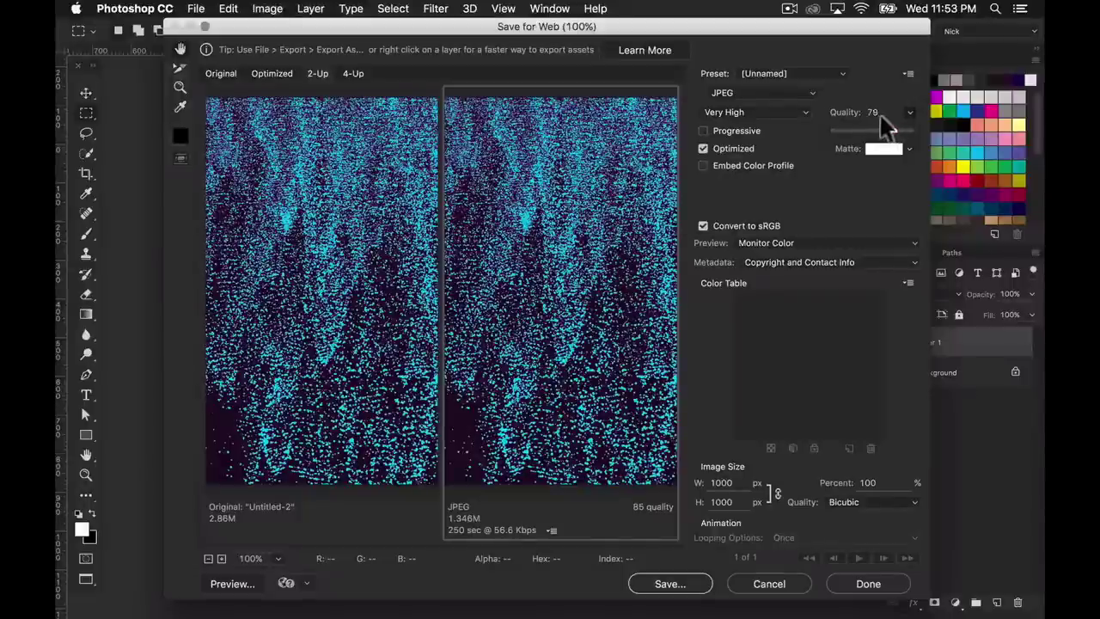
left_click(877, 81)
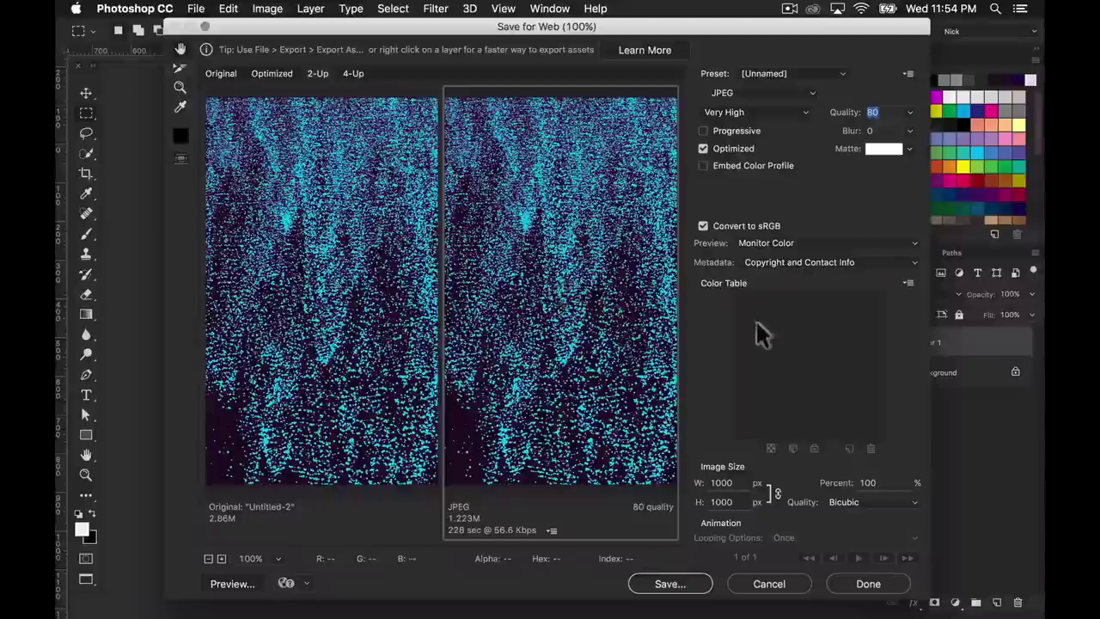
left_click(666, 583)
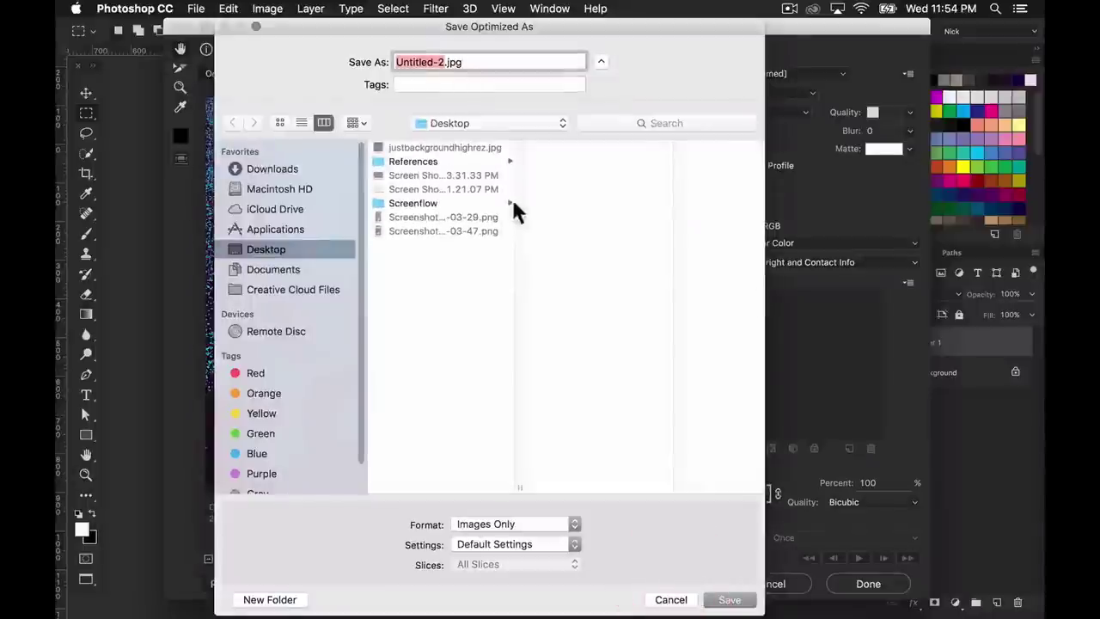
Save the tile as 1.jpg in a new Desktop folder named Instagram.
left_click(275, 600)
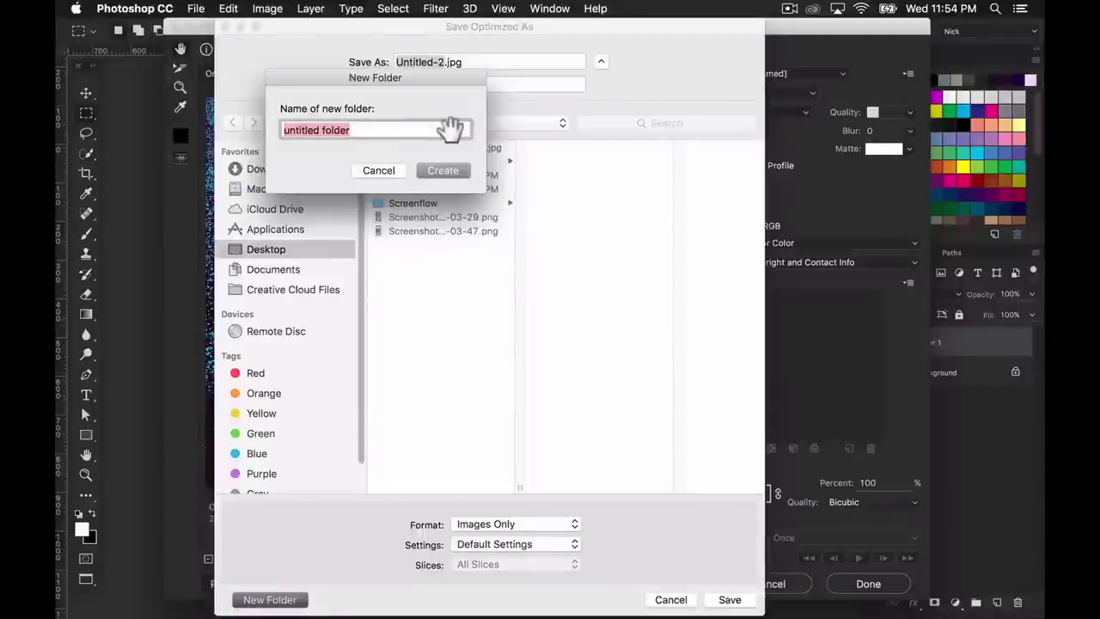
type("Instagram")
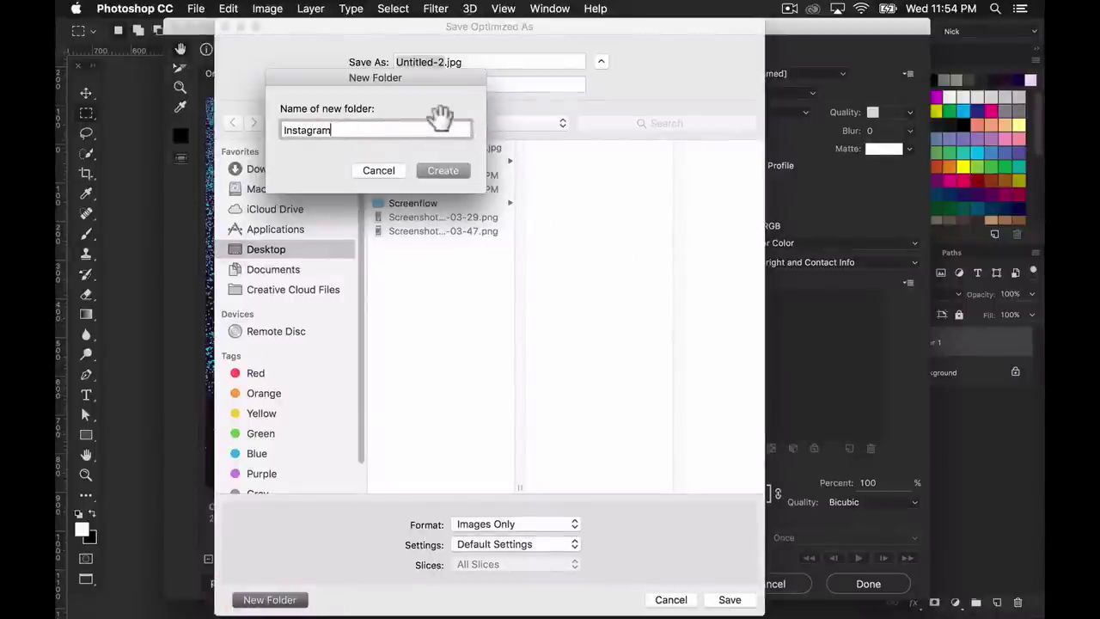
left_click(445, 169)
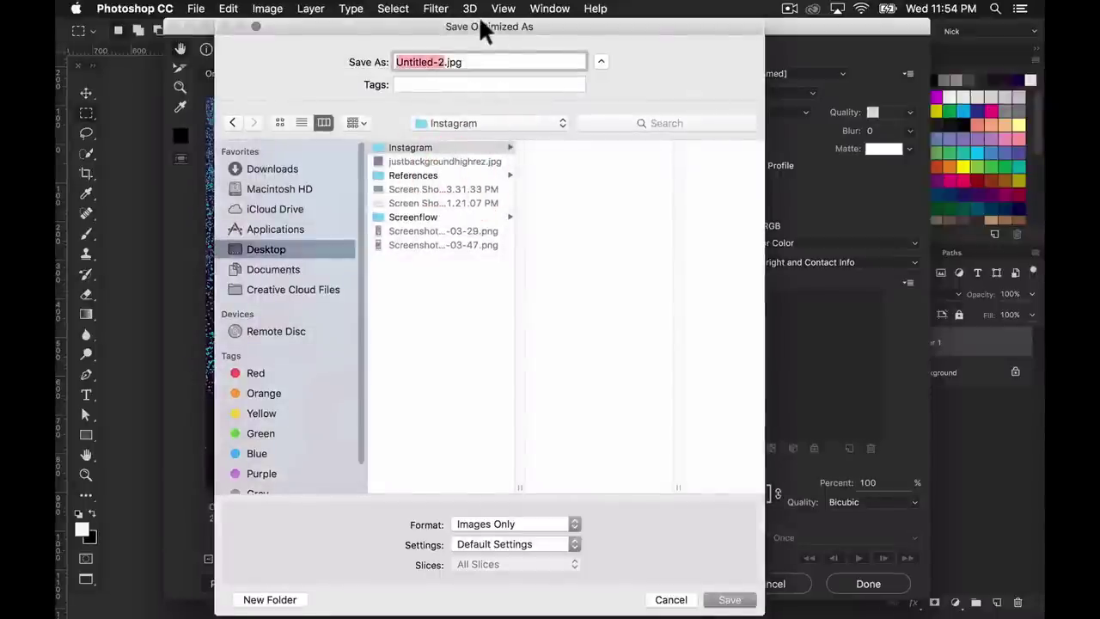
type("1")
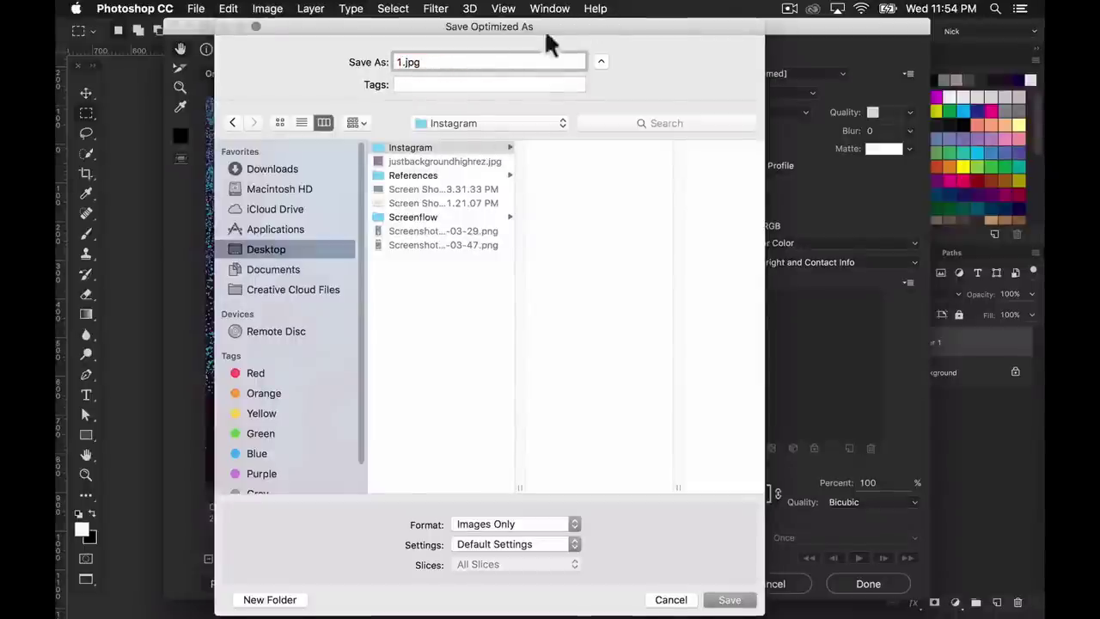
left_click(726, 599)
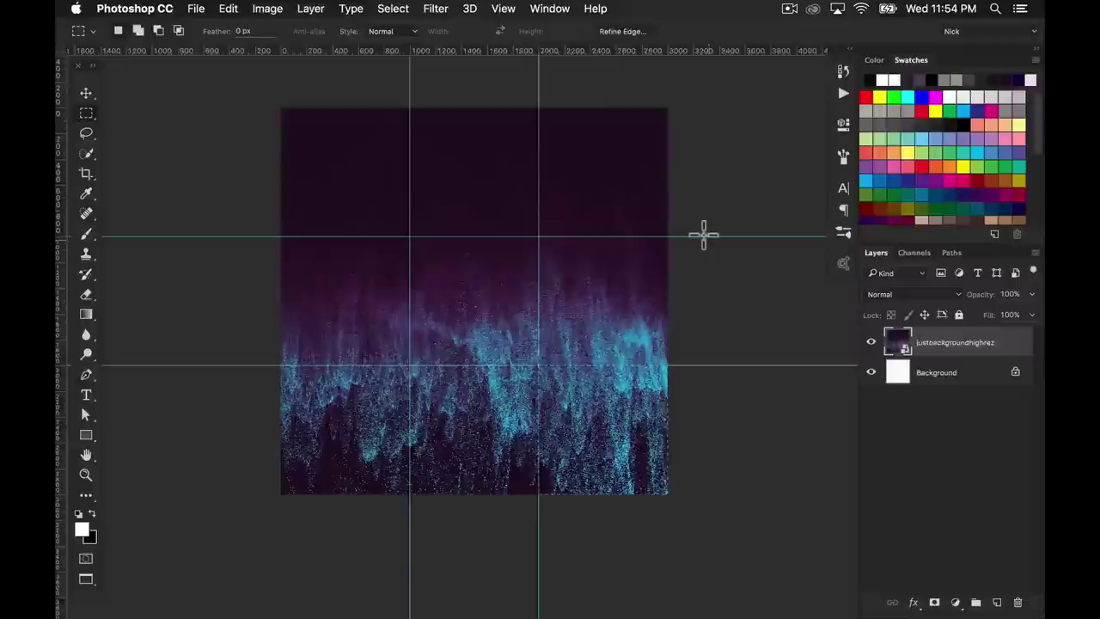
Deselect, marquee the next guide cell of the background, and paste it into Untitled-2 as Layer 2.
left_click(651, 334)
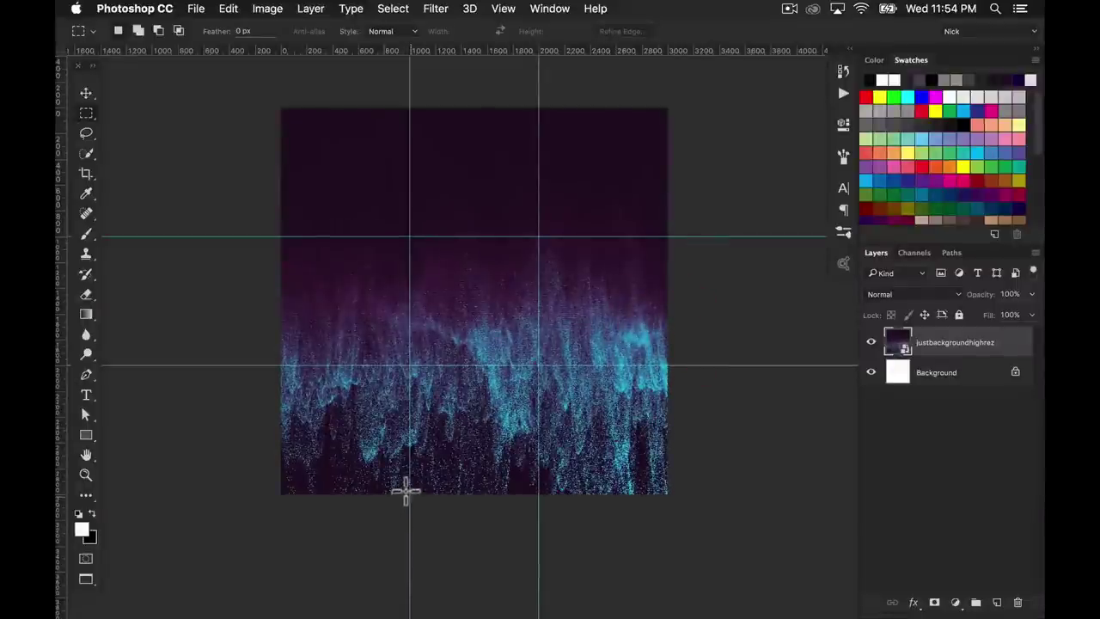
left_click_drag(405, 489, 525, 365)
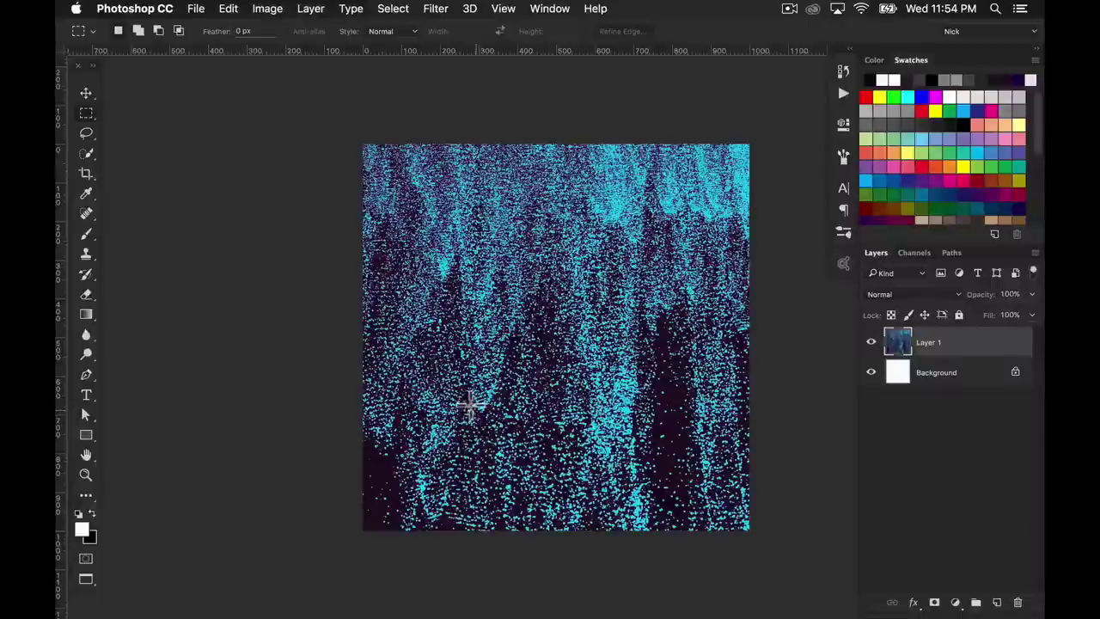
key("super+v")
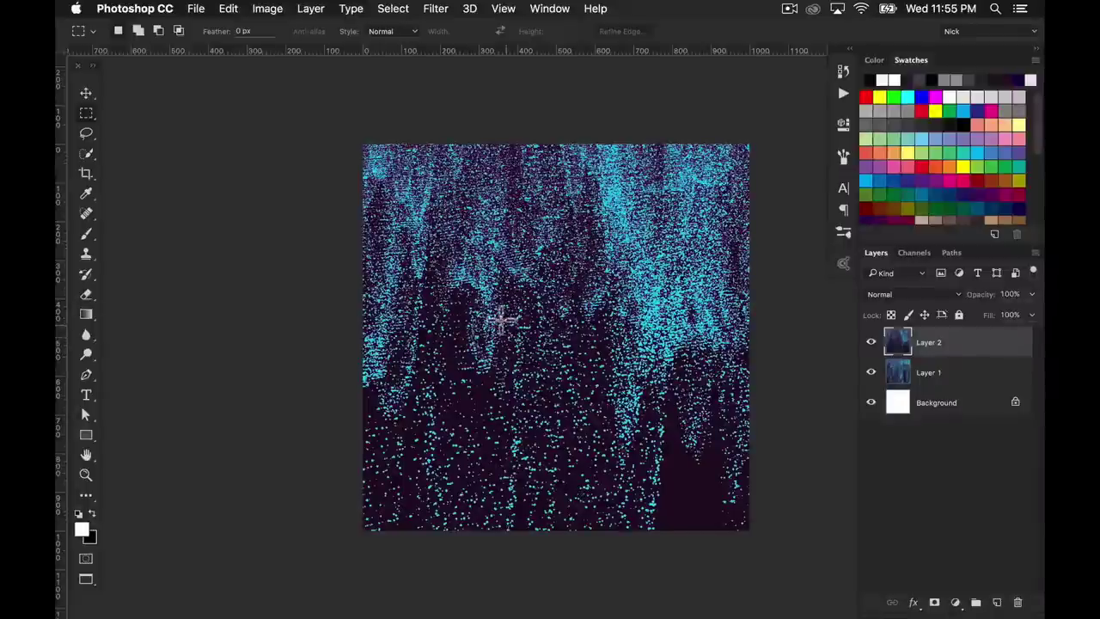
Export the tile with Save for Web (Legacy) as a Very High JPEG named 2.jpg in the Instagram folder.
left_click(194, 9)
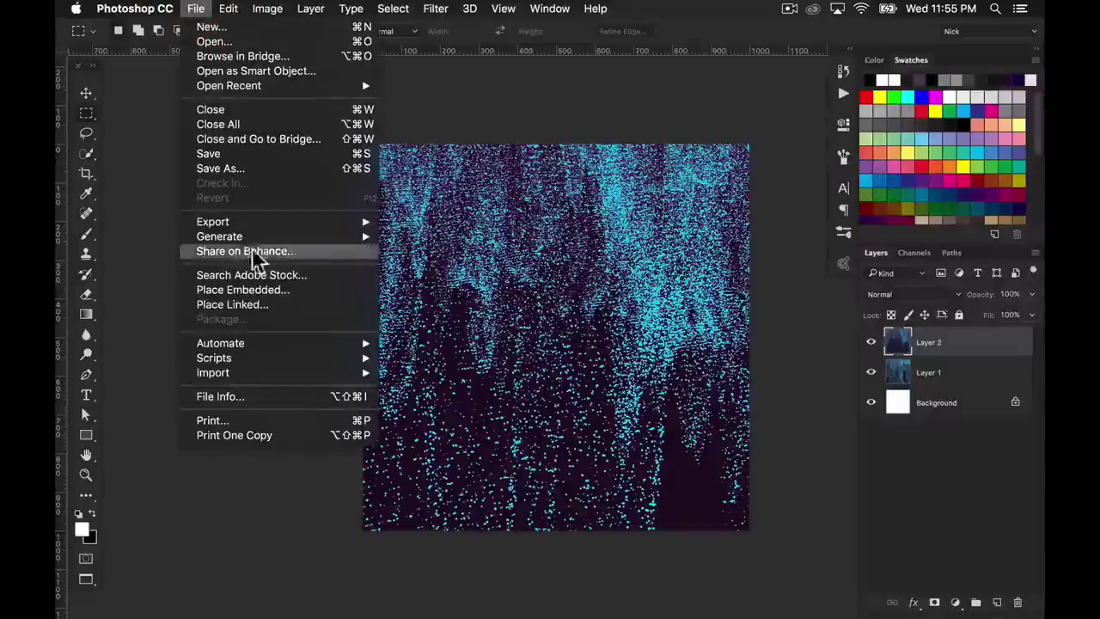
mouse_move(262, 220)
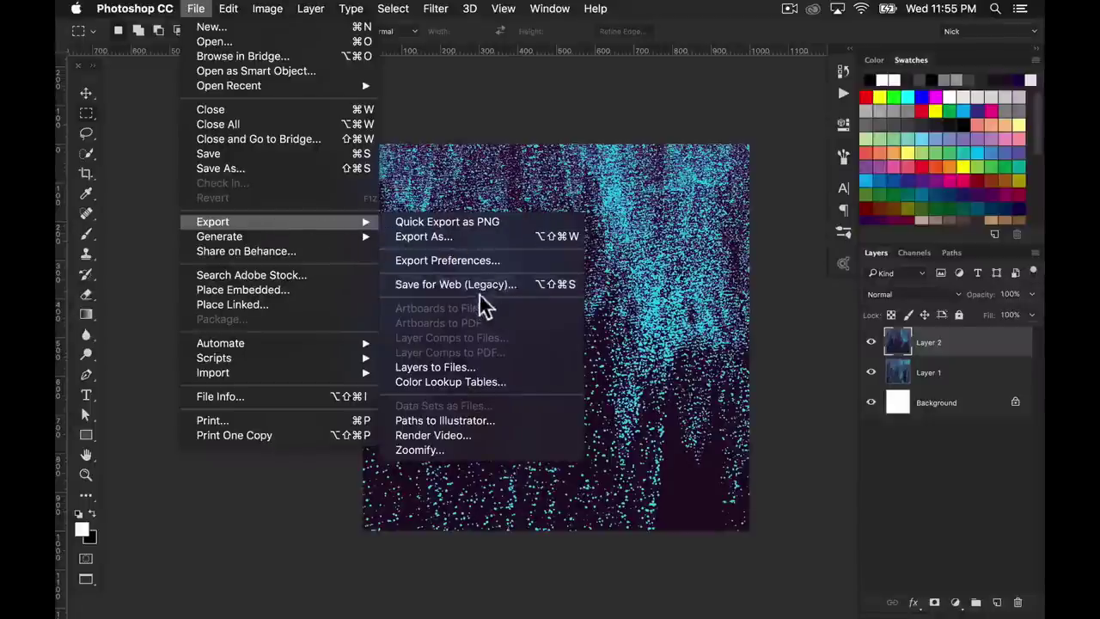
left_click(198, 11)
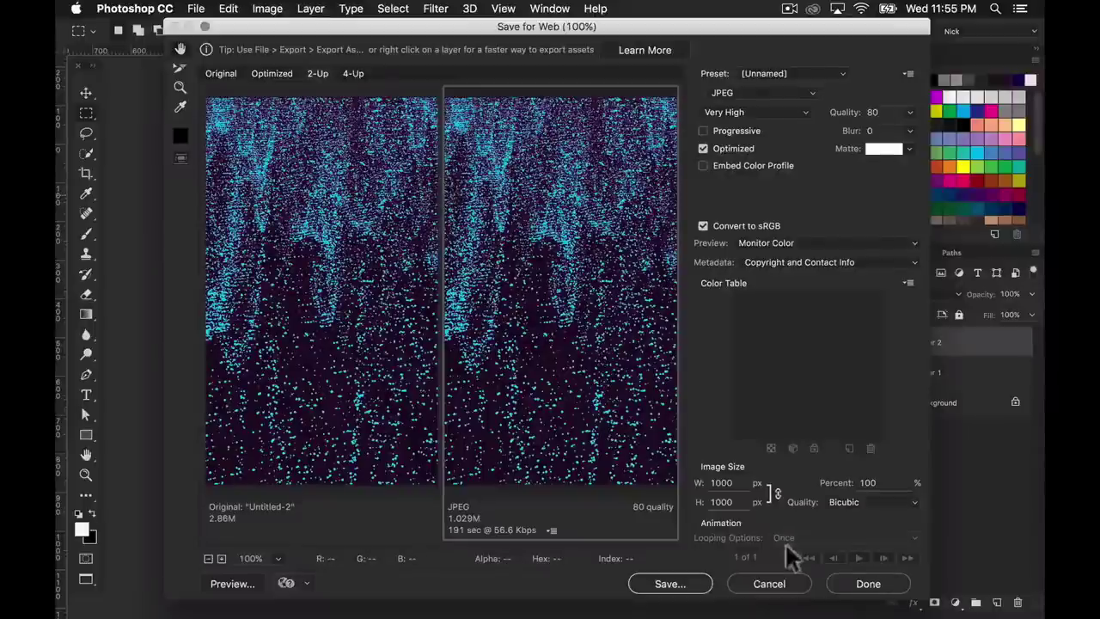
left_click(769, 581)
left_click(198, 8)
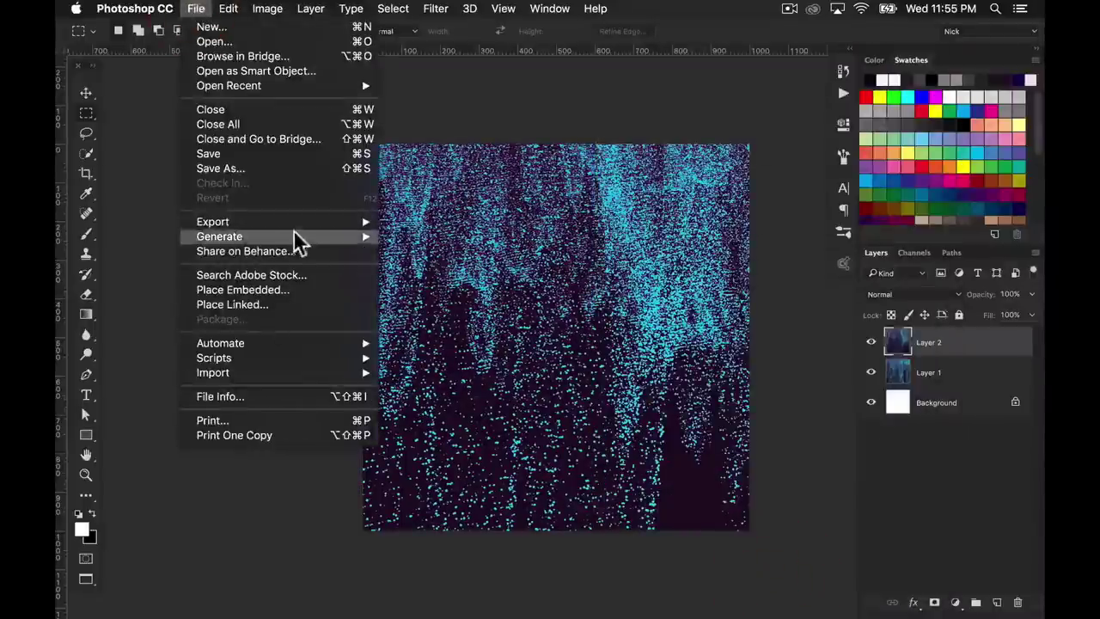
mouse_move(283, 222)
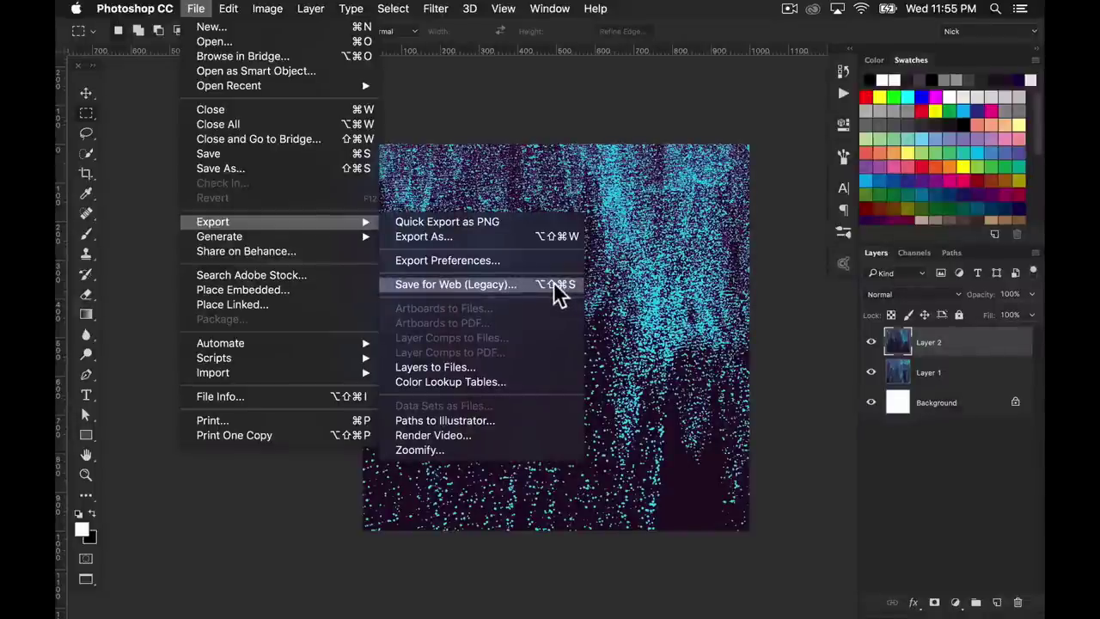
left_click(526, 288)
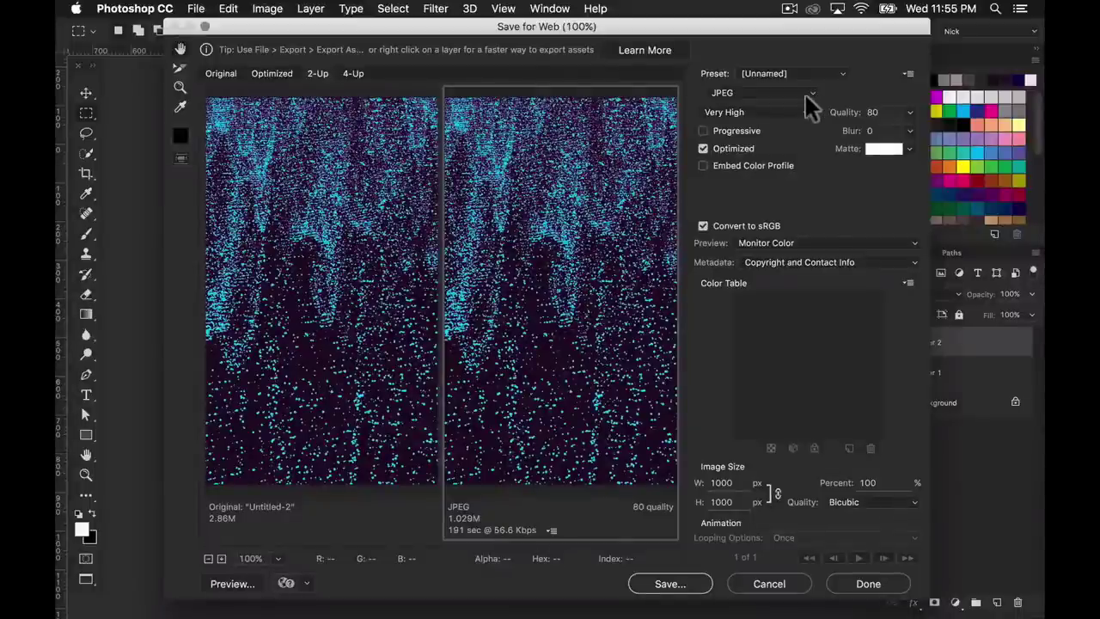
key("Return")
type("2")
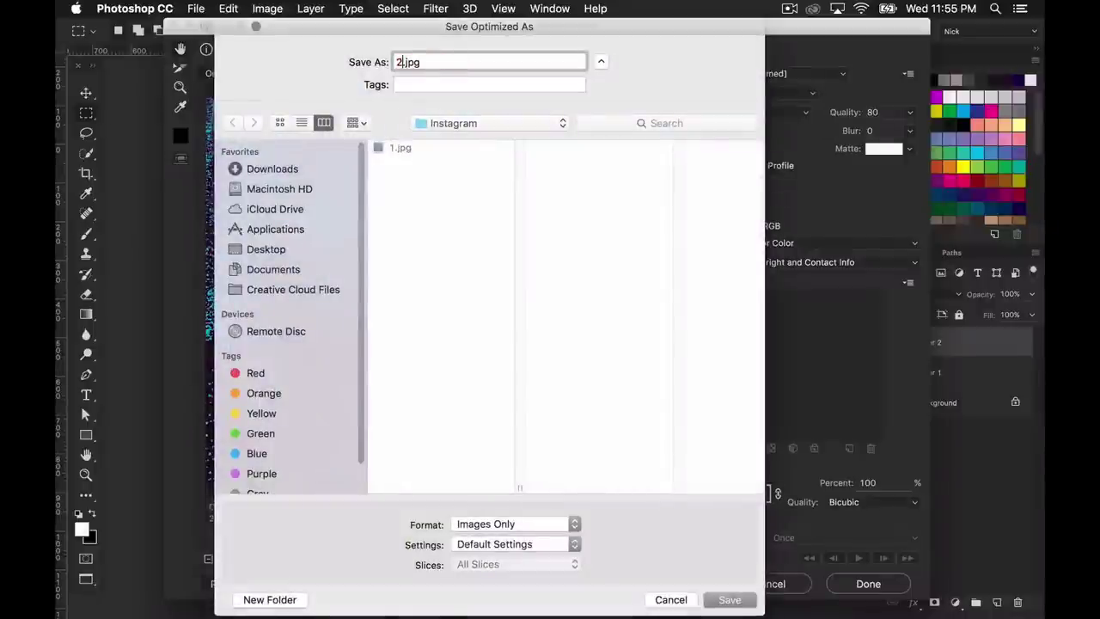
key("Return")
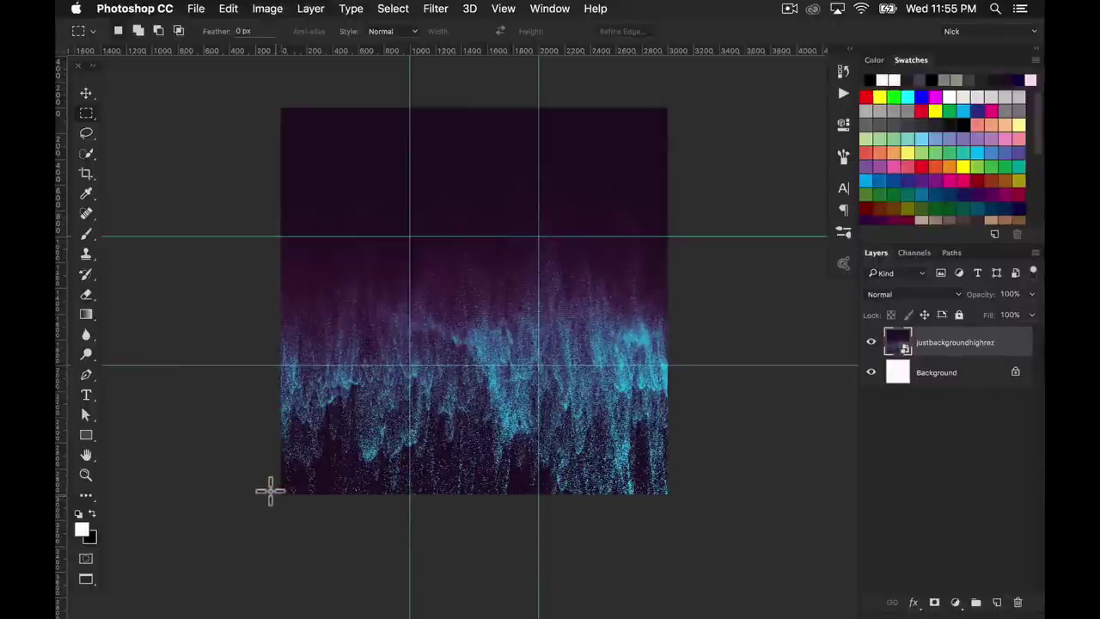
Paste the next grid square as Layer 3 and save it for web as 3.jpg.
left_click_drag(270, 492, 402, 366)
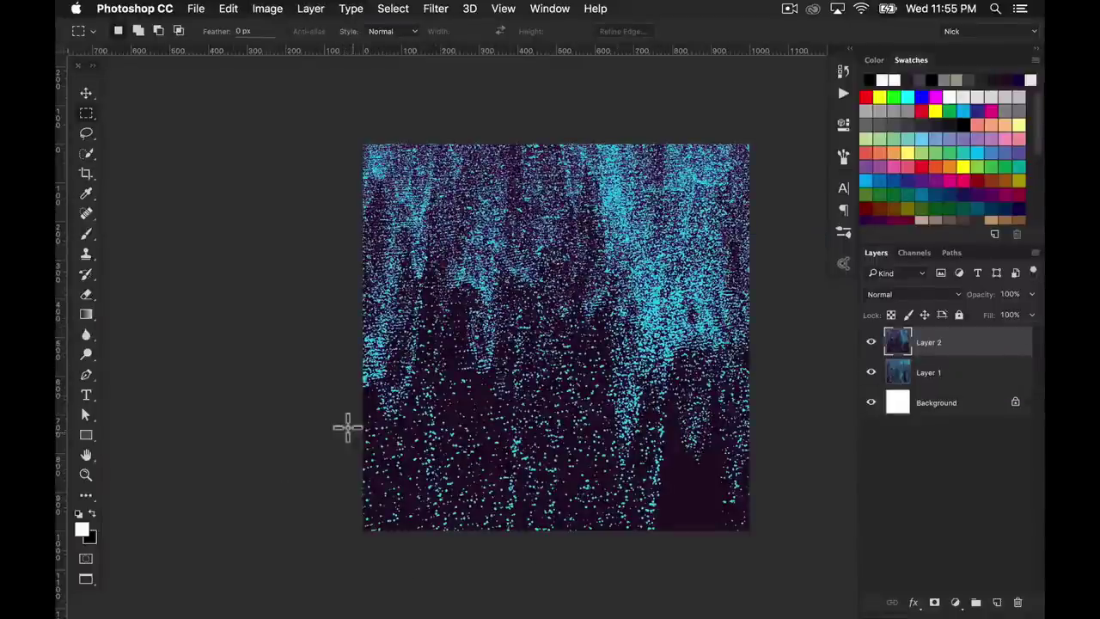
key("super+v")
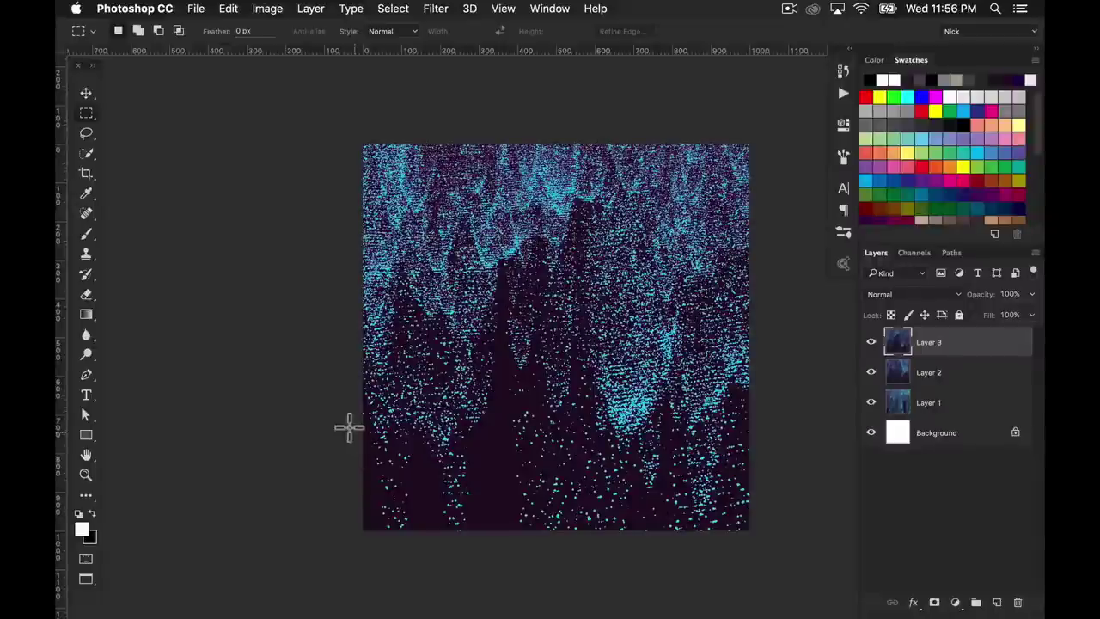
key("super+alt+shift+s")
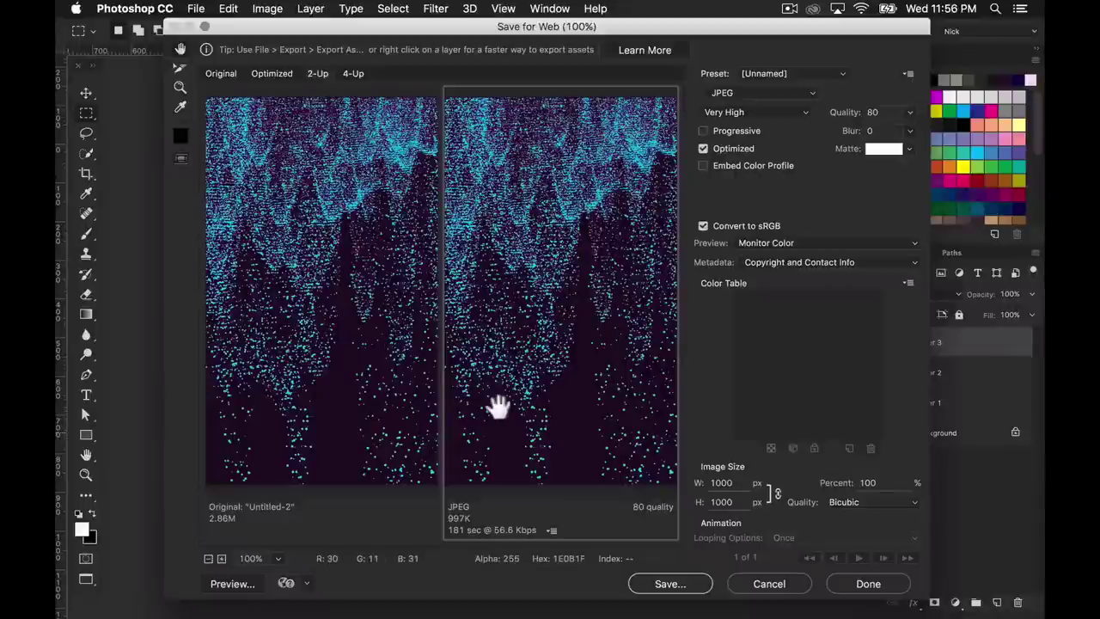
left_click(666, 583)
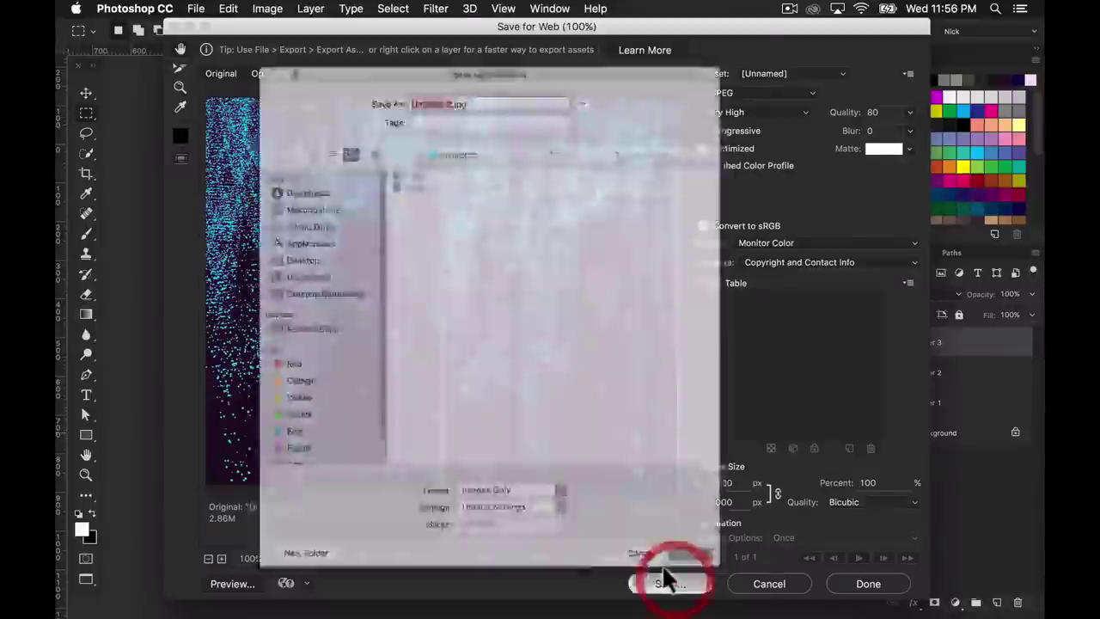
type("3")
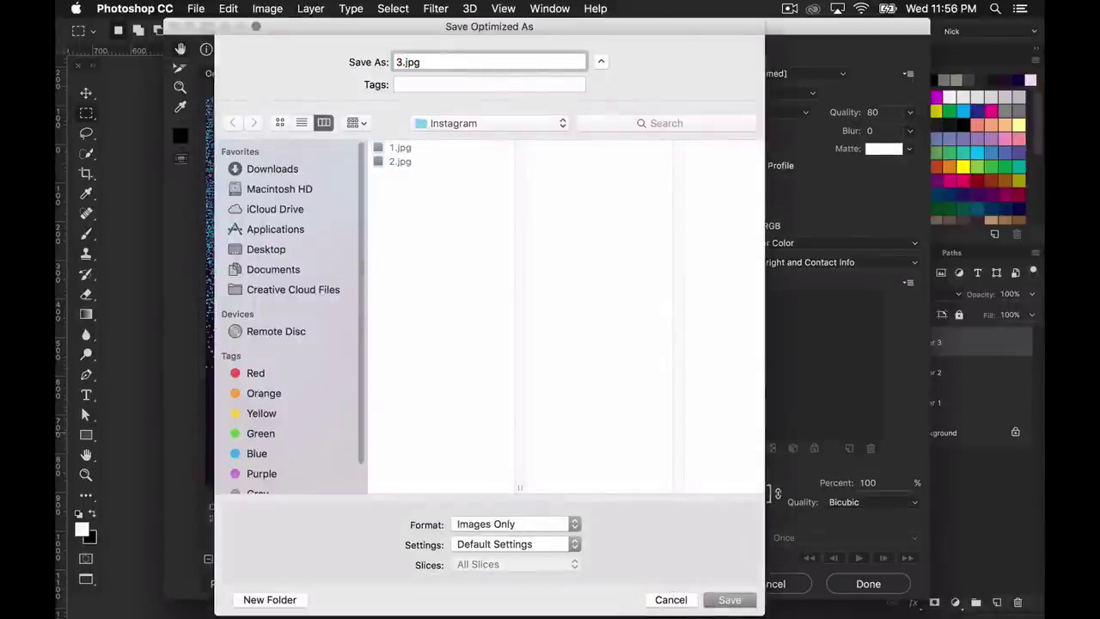
key("Return")
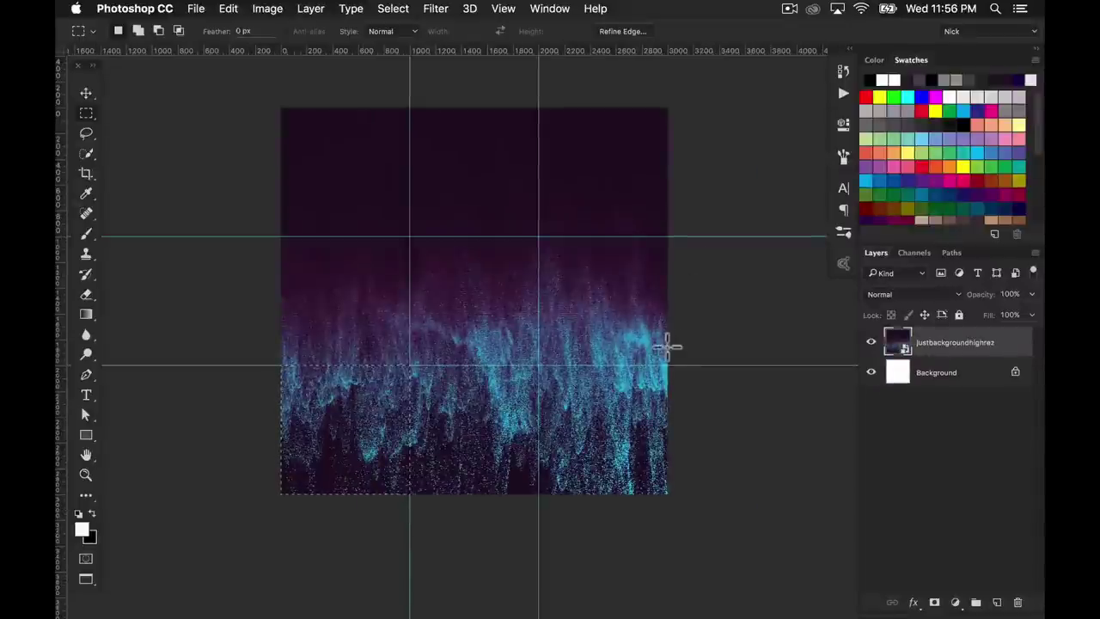
Clear the selection, cycle screen modes back to standard, and minimize Photoshop.
key("super+d")
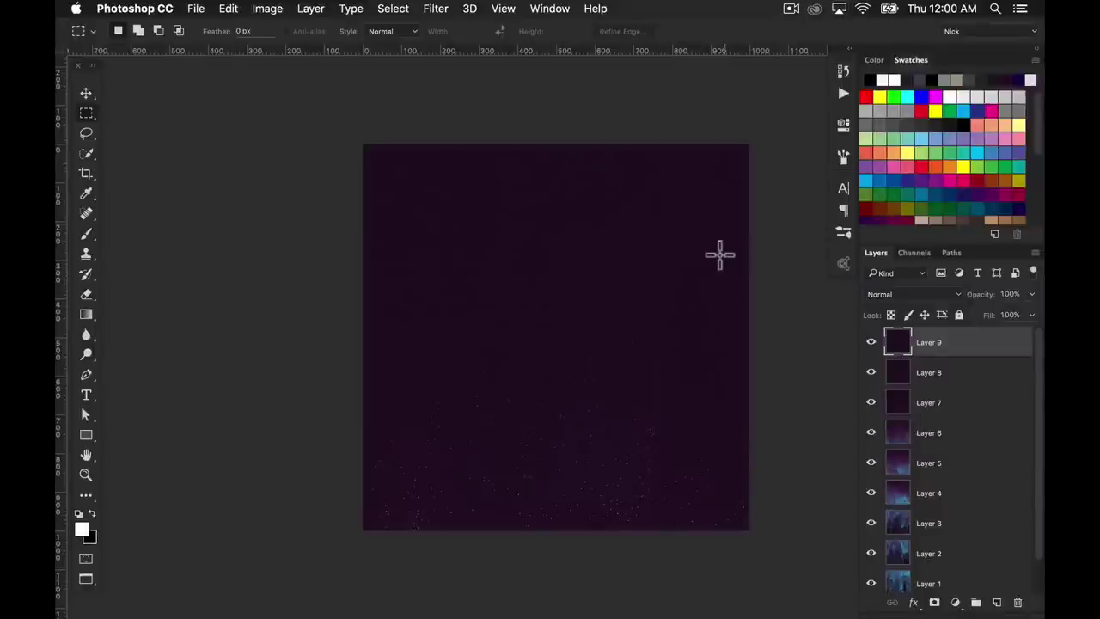
key("f")
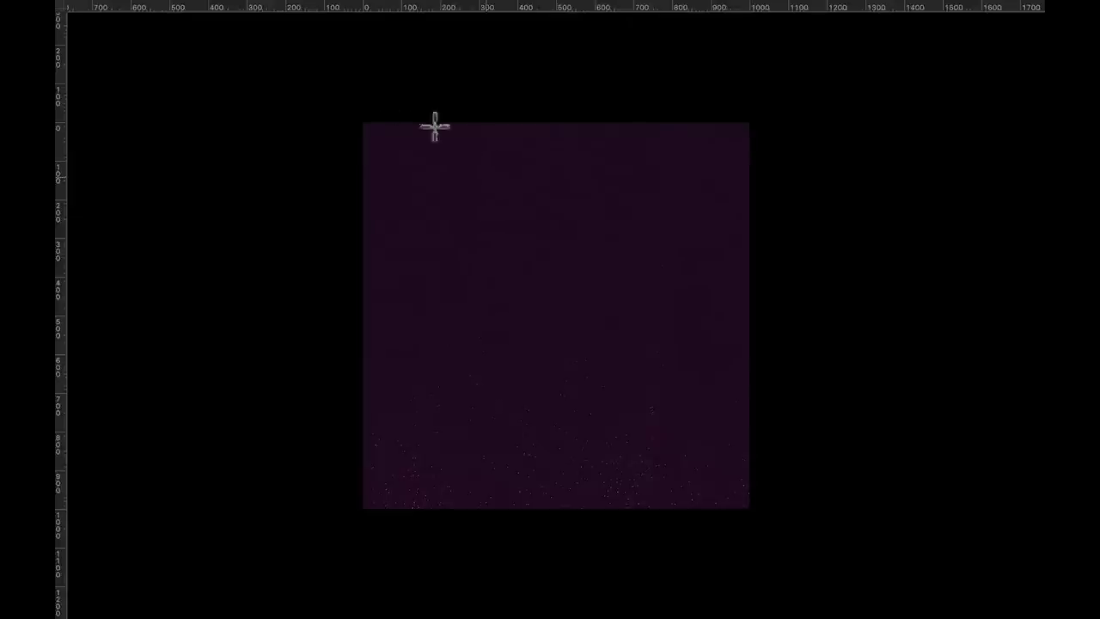
key("f")
left_click(84, 29)
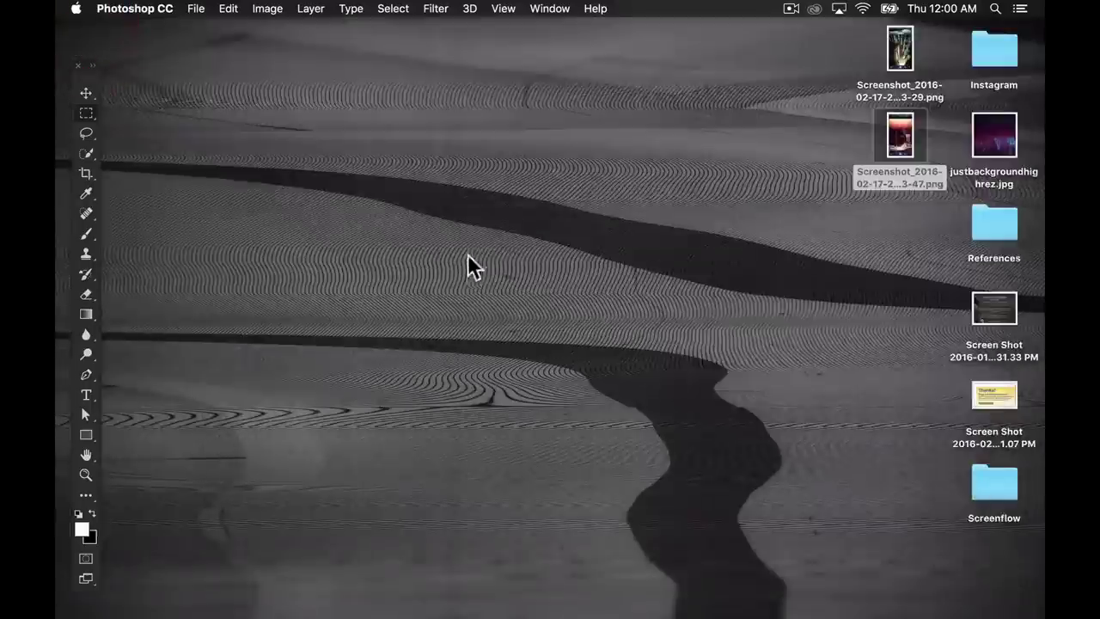
Restore Chrome, scroll through the Instagram profile's 3×3 split-poster posts, then minimize it.
left_click(456, 269)
left_click(172, 599)
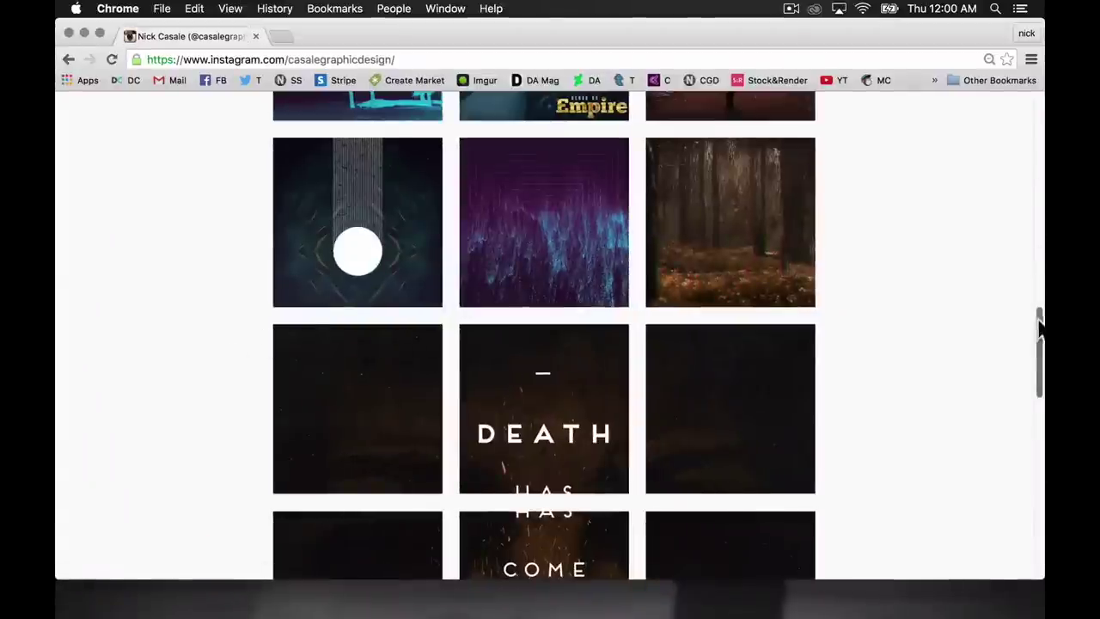
mouse_move(1038, 318)
left_mouse_down()
mouse_move(1039, 462)
mouse_move(1039, 361)
left_mouse_up()
left_click(84, 32)
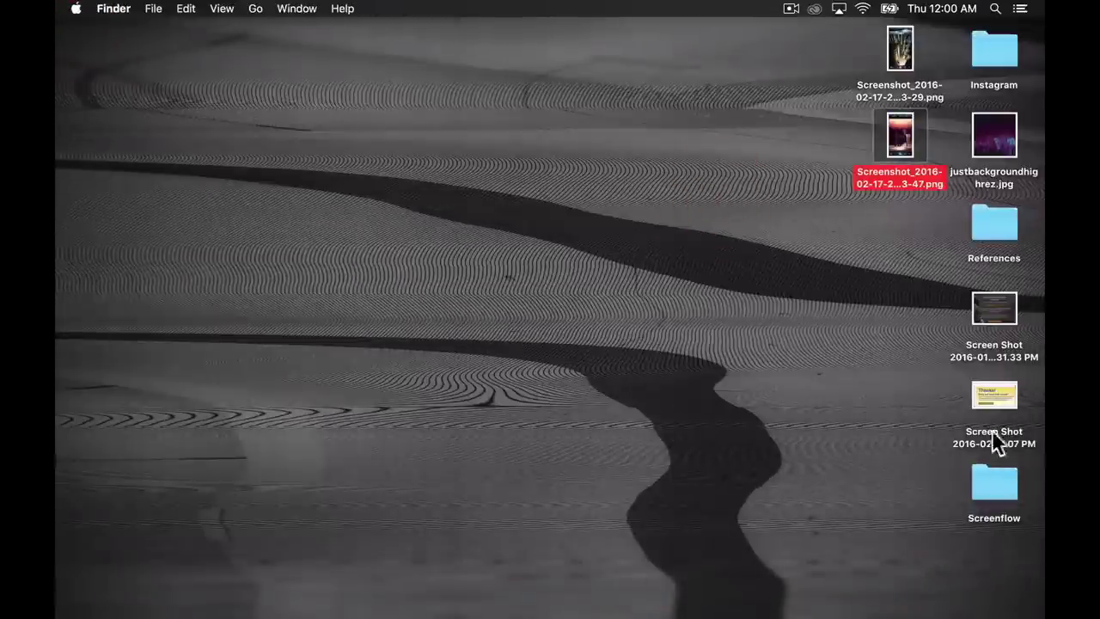
Open the Instagram folder, check that tiles 1.jpg through 9.jpg are 1000×1000, then minimize it.
left_click(995, 51)
double_click(994, 53)
left_click(590, 134)
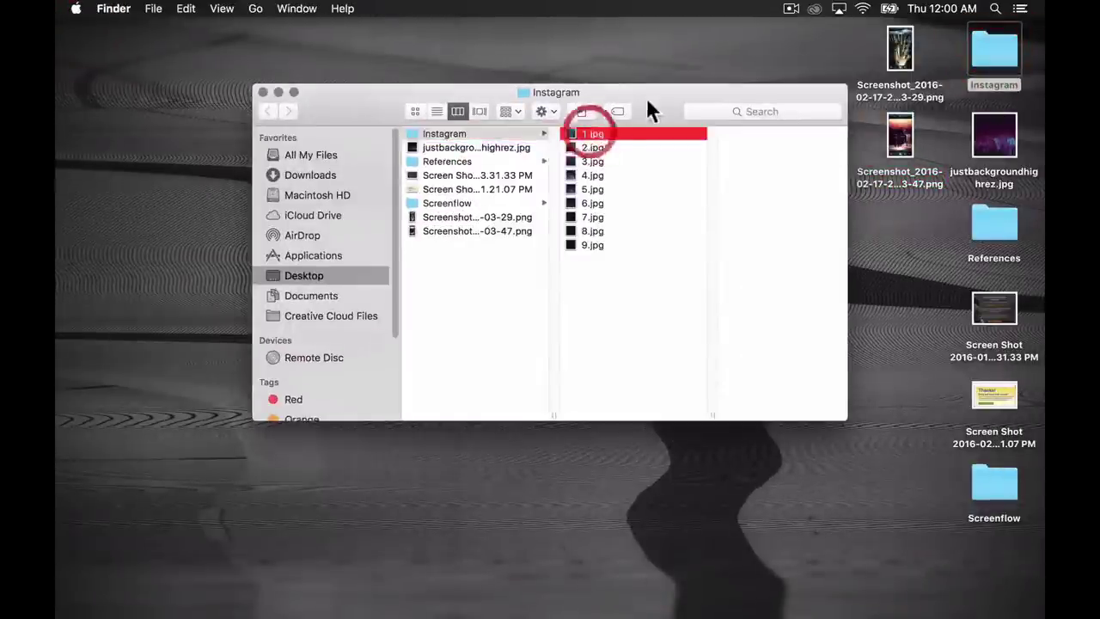
key("Down")
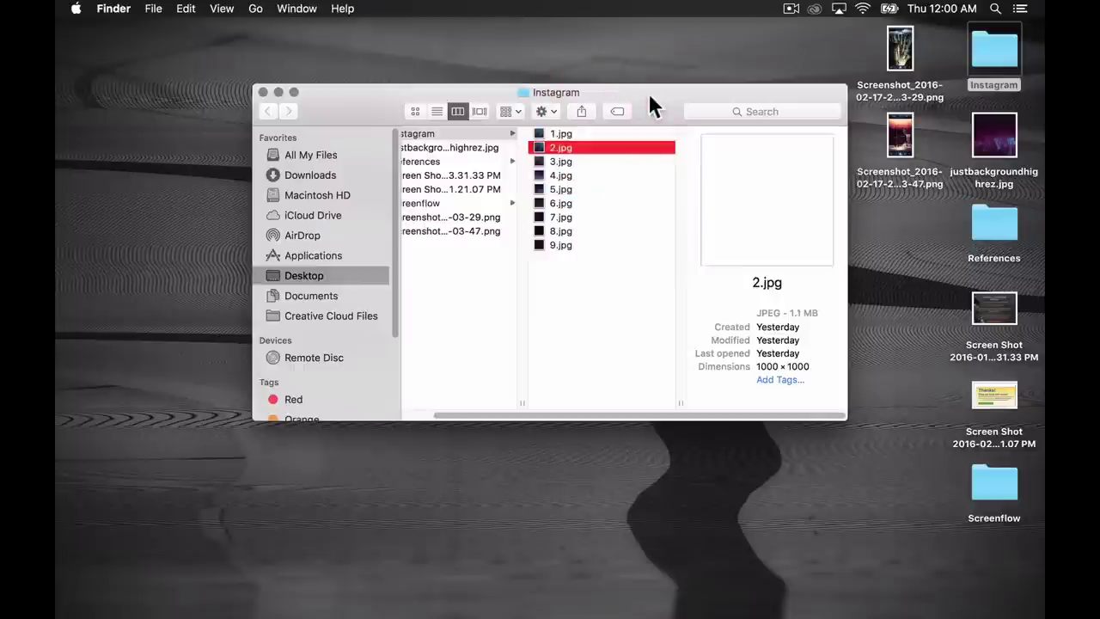
key("Down")
key("Down")
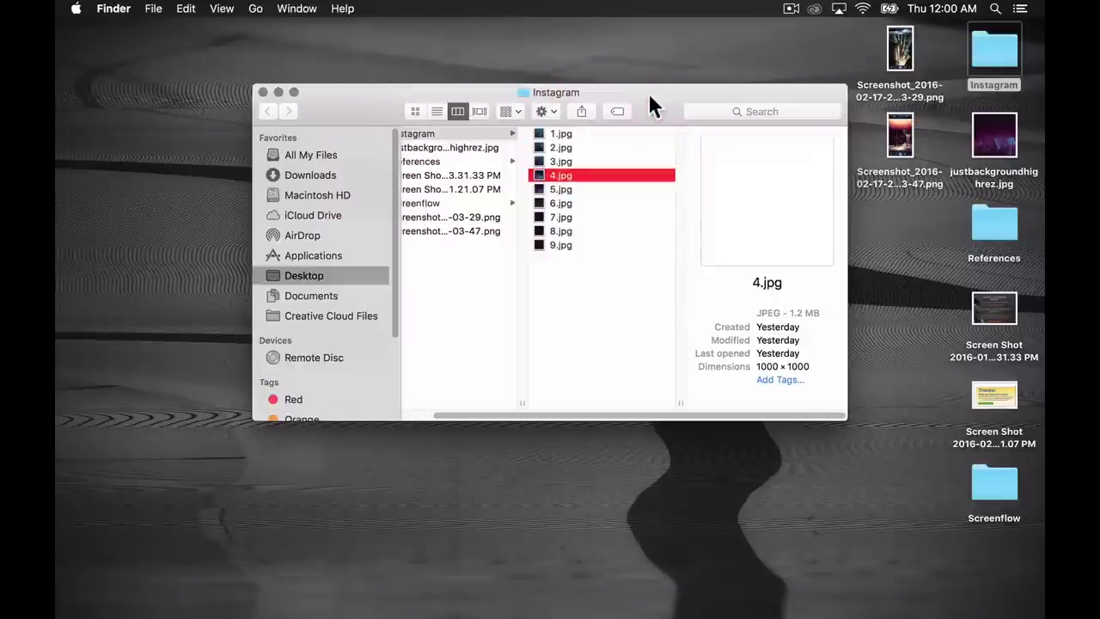
key("Down")
key("Up")
key("Up")
key("Up")
key("Up")
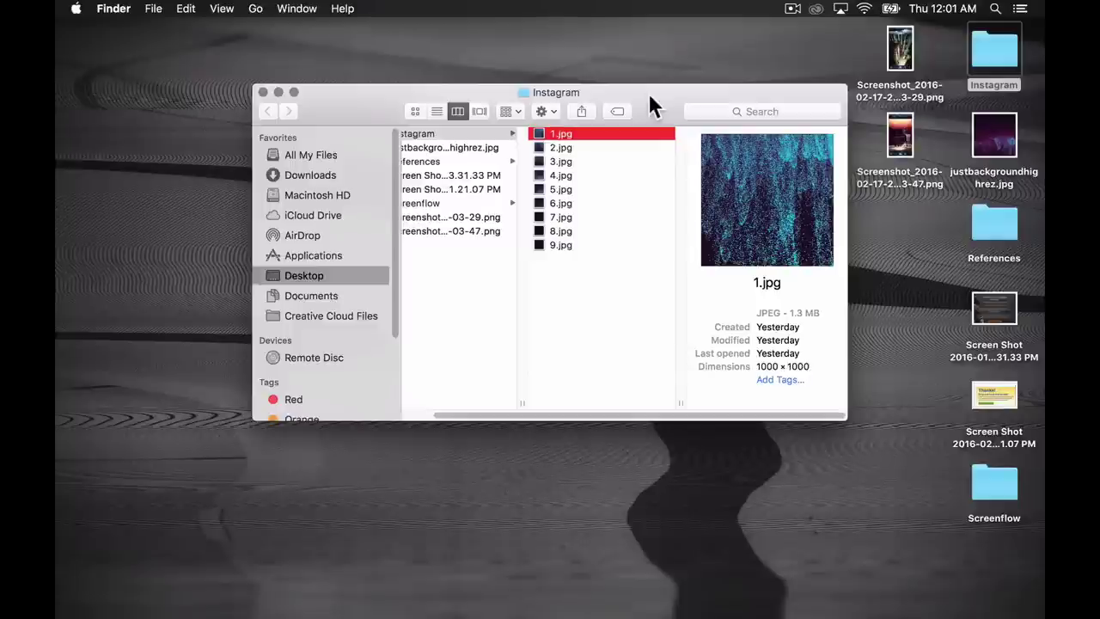
left_click(560, 245)
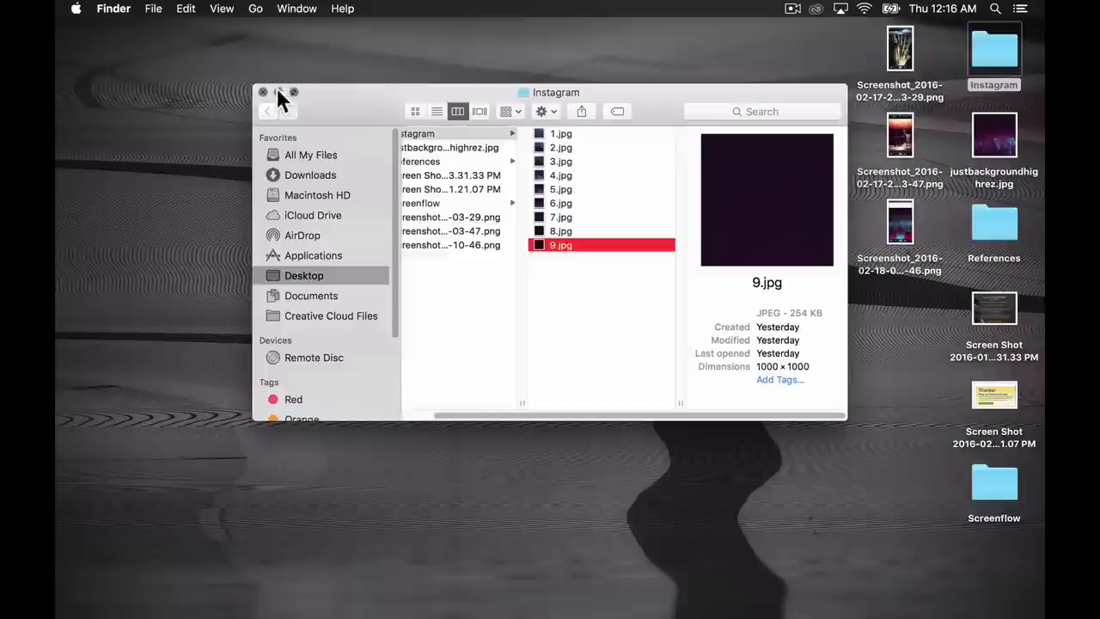
left_click(277, 92)
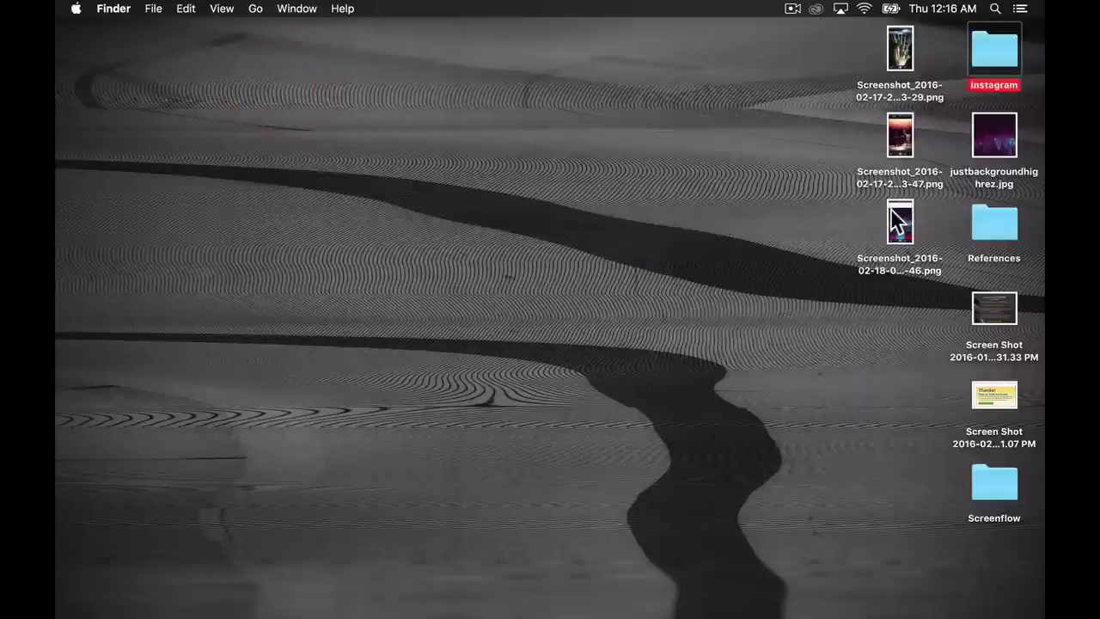
Quick Look the Screenshot_2016-02-18 phone capture of the tiled Instagram grid, then close it.
left_click(894, 217)
key("space")
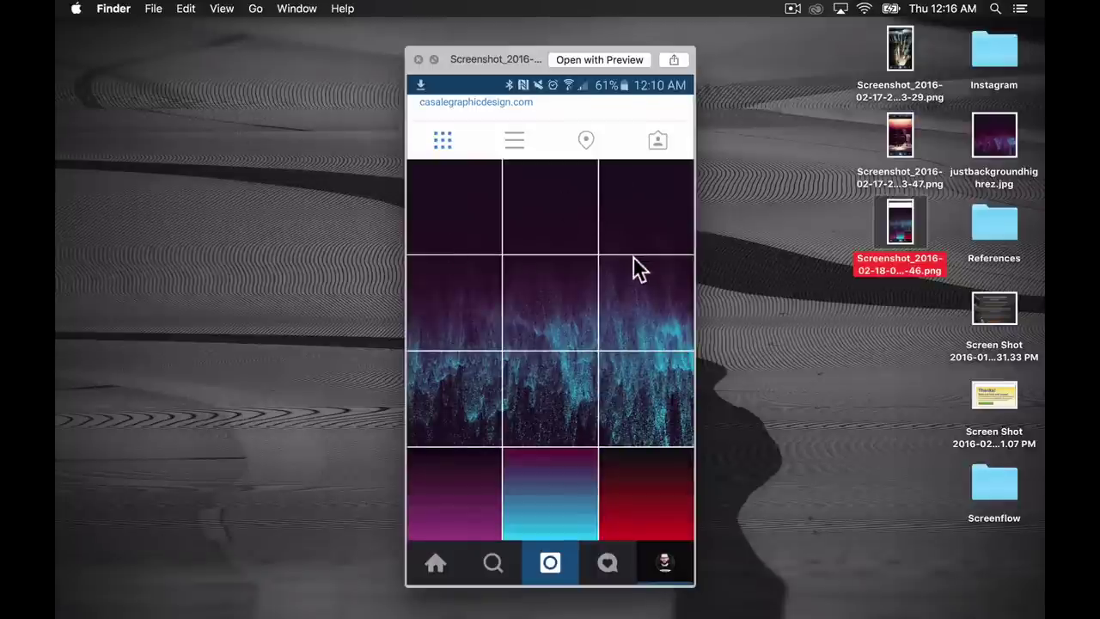
key("space")
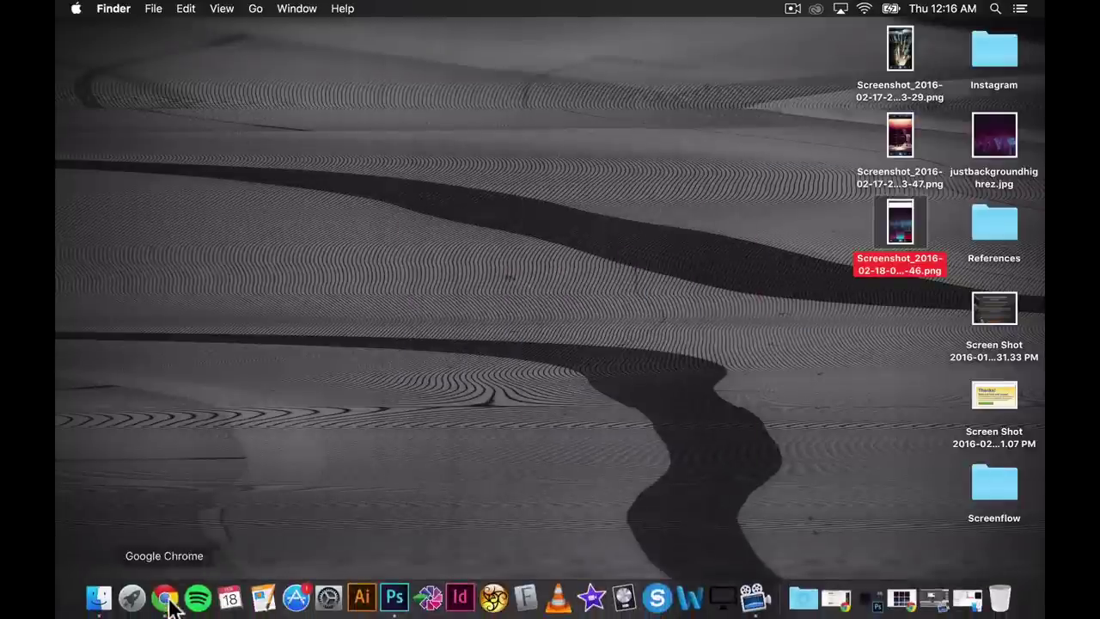
Restore Chrome and scroll the Instagram profile to show the purple-and-cyan particle image across the grid.
left_click(166, 595)
left_click_drag(1038, 307, 1038, 364)
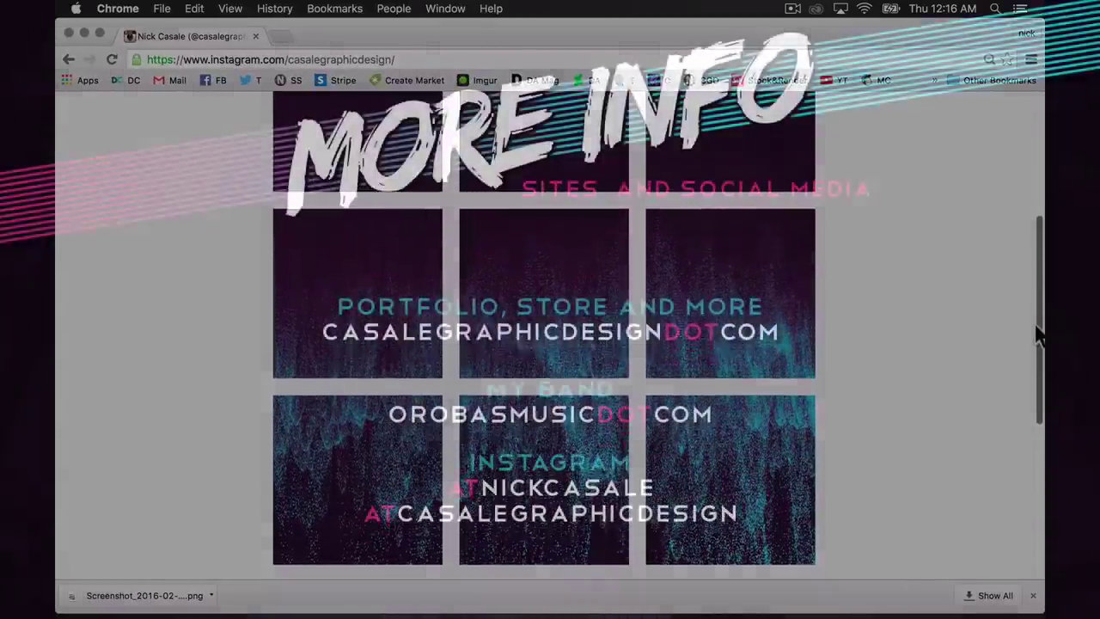